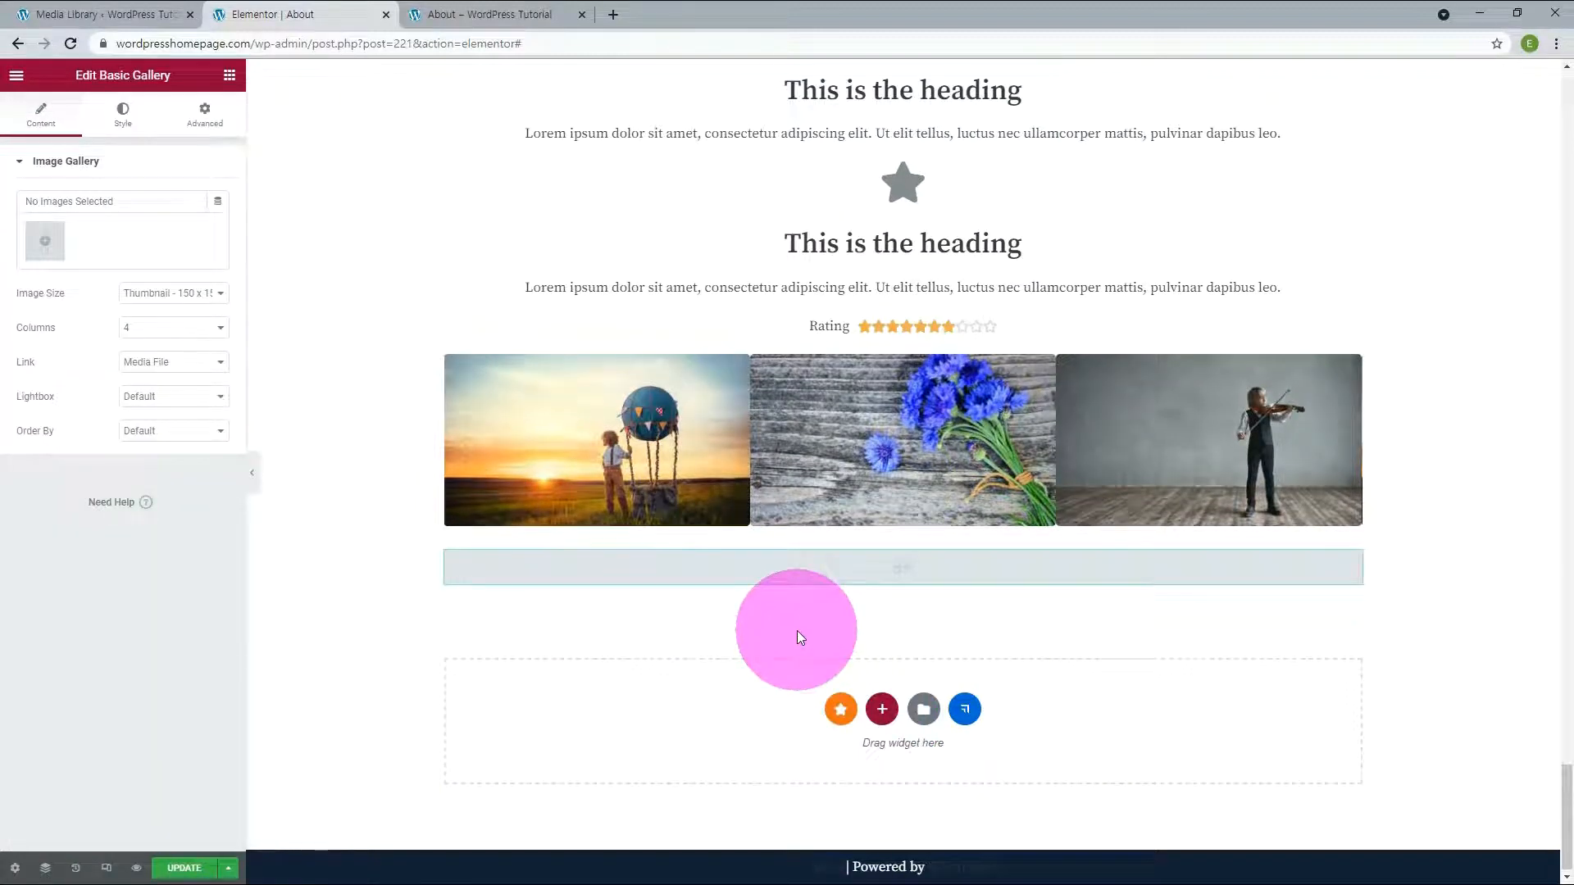
# Fill the Basic Gallery with three images from the media library: the violinist, the boy with the balloon and the blue lake
pyautogui.click(45, 240)
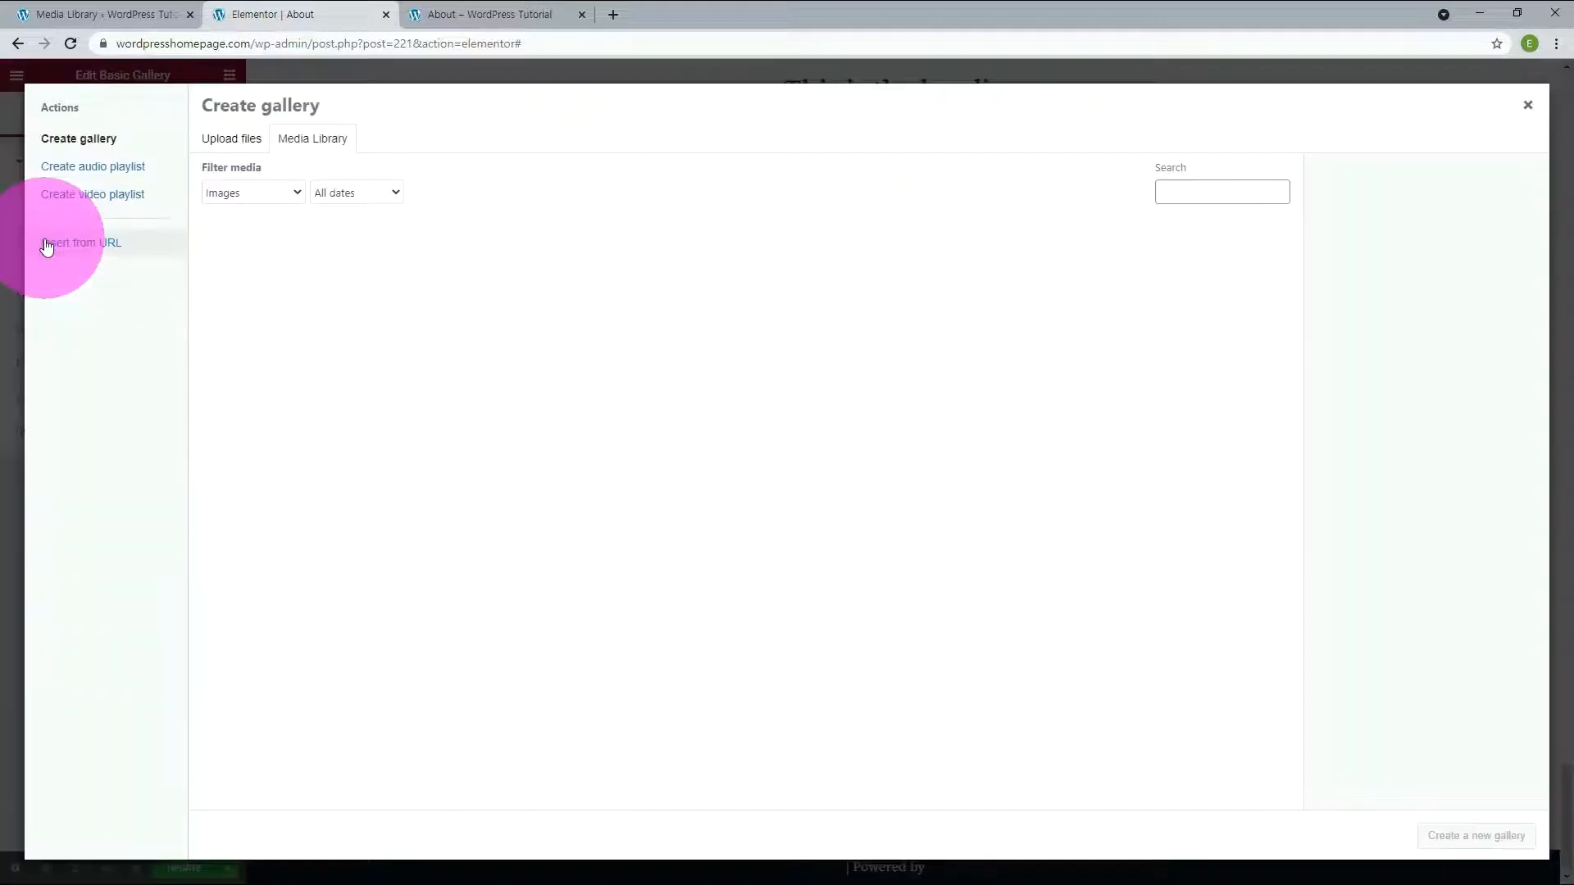
pyautogui.click(617, 271)
pyautogui.click(1496, 837)
pyautogui.click(69, 217)
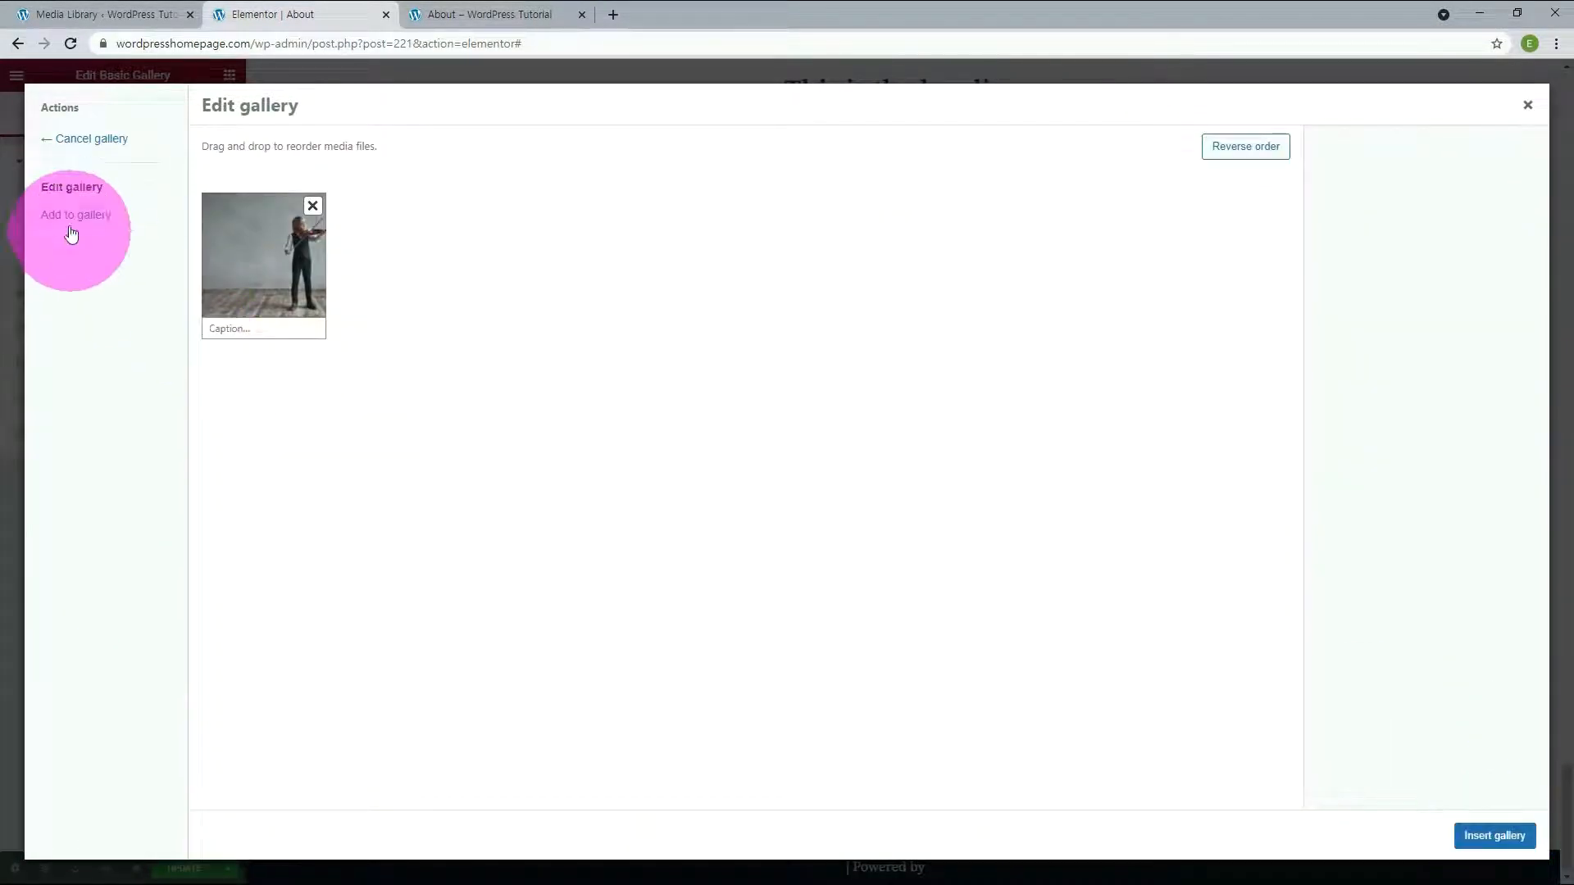
pyautogui.click(983, 272)
pyautogui.click(1473, 838)
pyautogui.click(91, 216)
pyautogui.click(1101, 273)
pyautogui.click(1492, 836)
pyautogui.click(1489, 836)
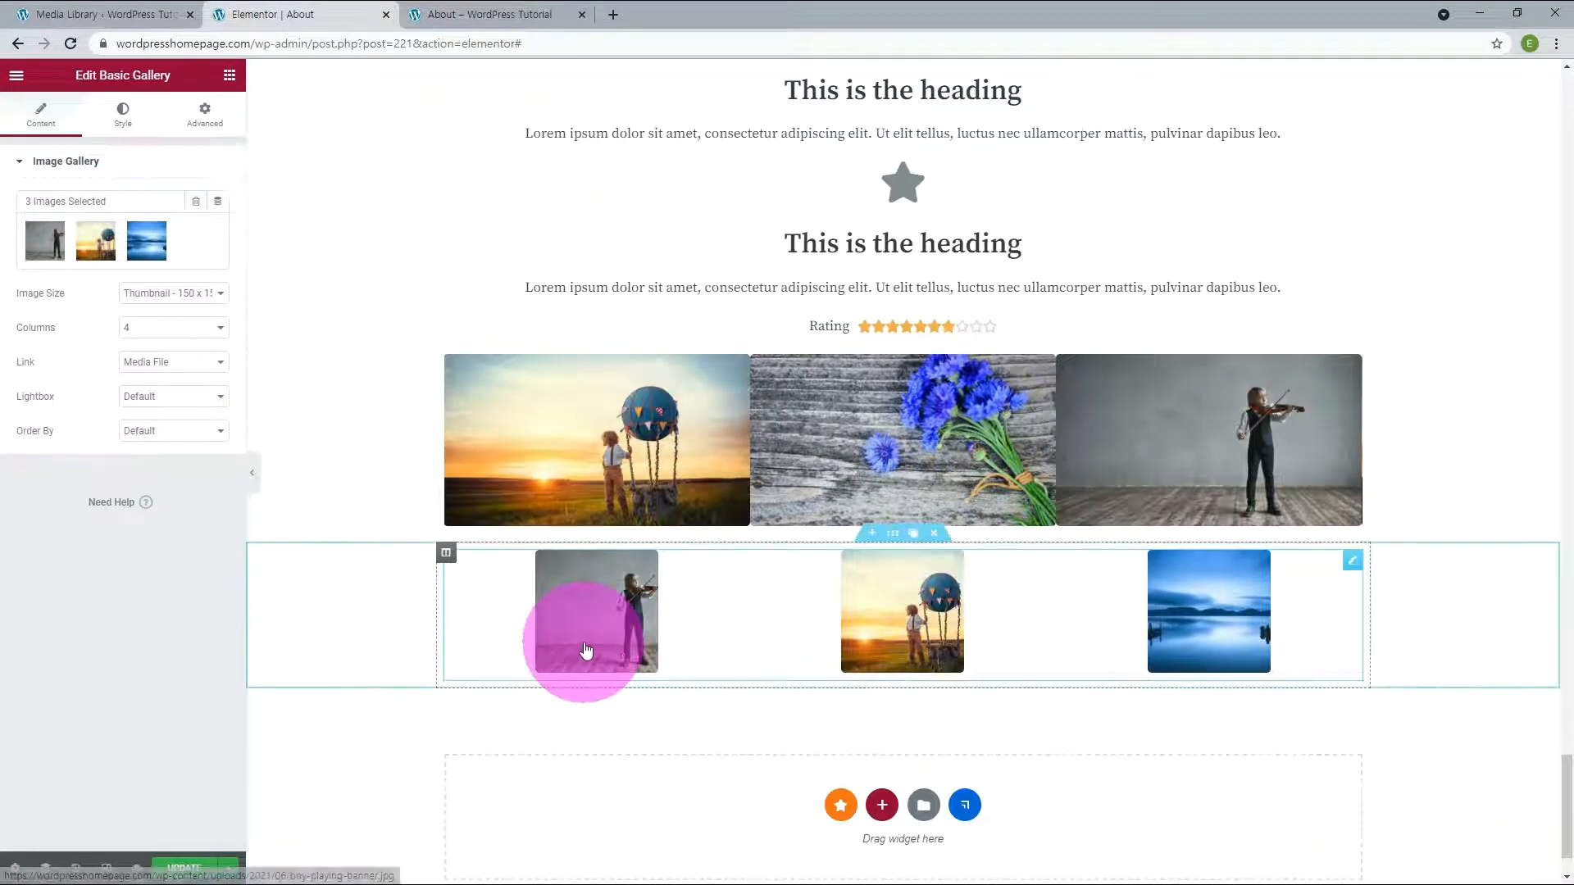
# Set the gallery's image size to Medium Large after trying Medium - 300 x 300, with 3 columns
pyautogui.click(176, 293)
pyautogui.click(182, 323)
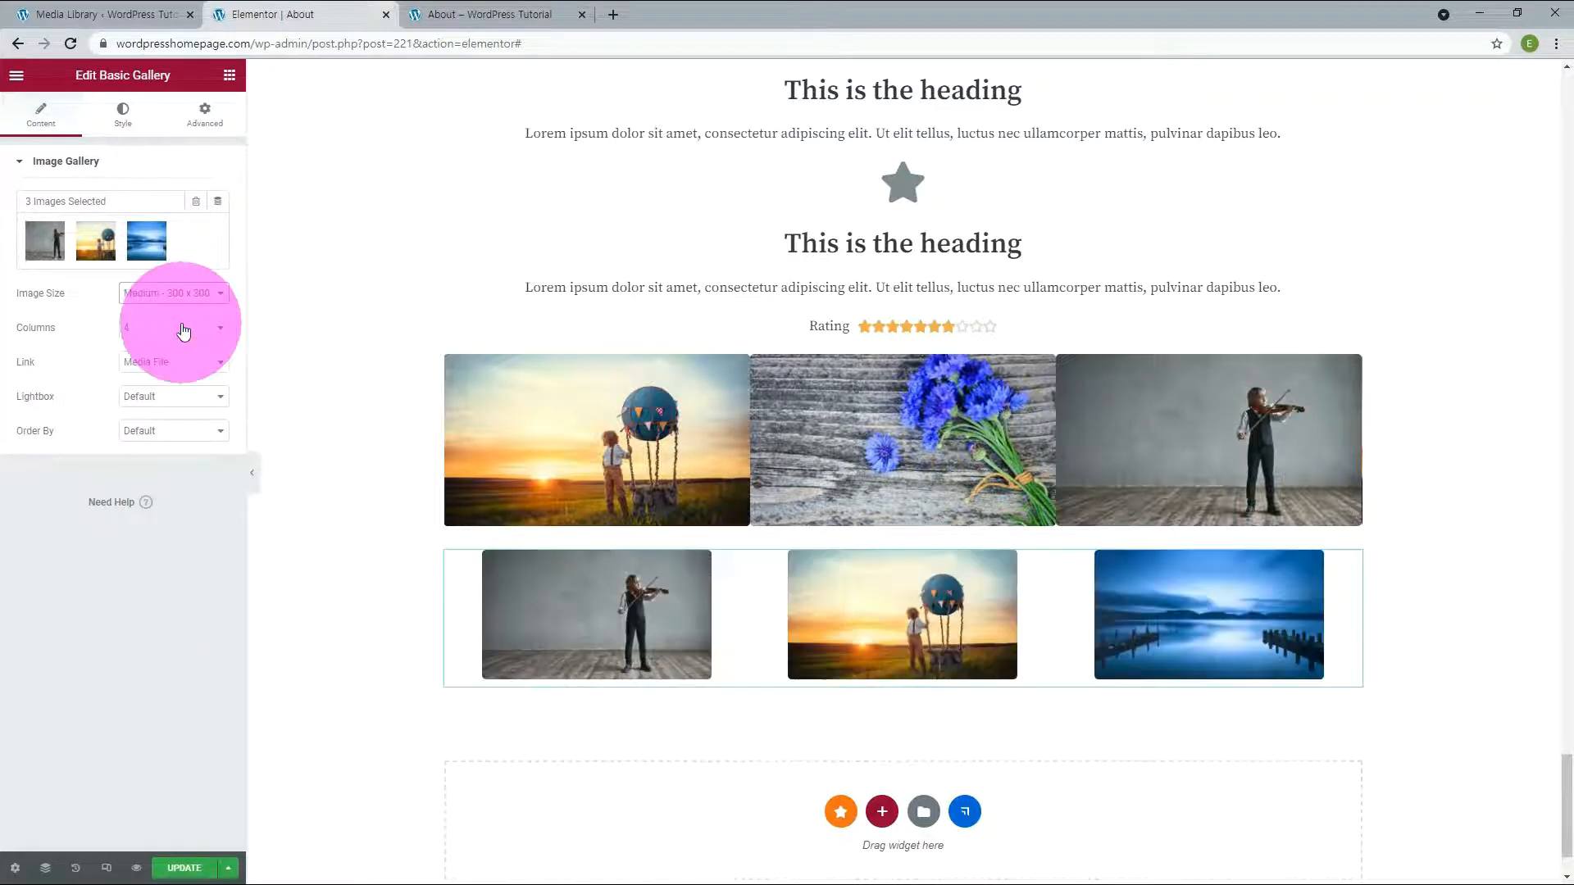
pyautogui.click(197, 294)
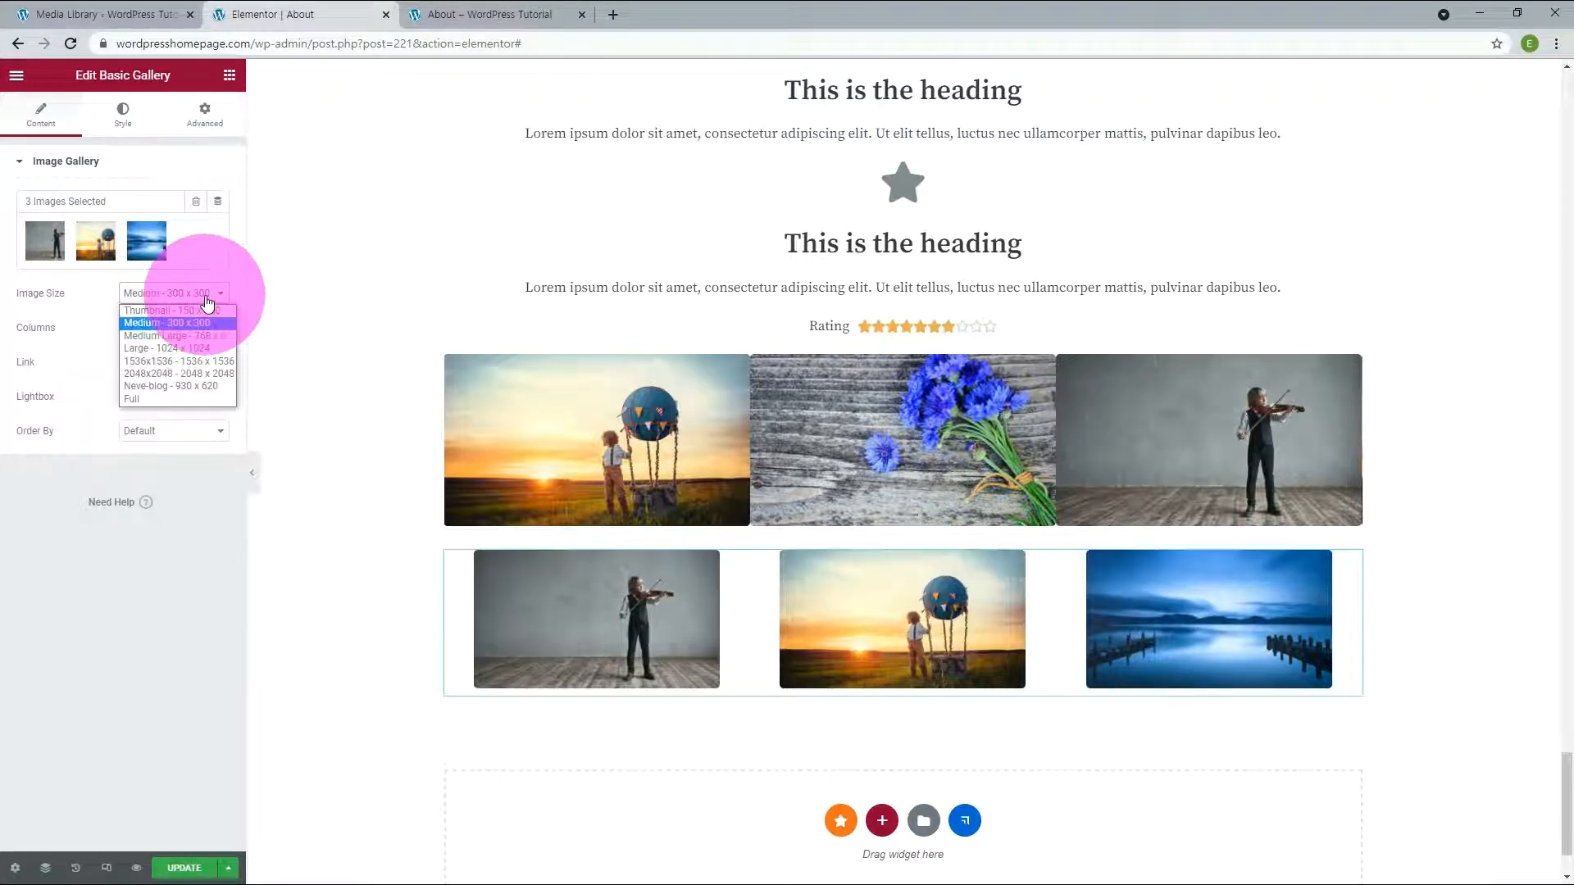
pyautogui.click(192, 341)
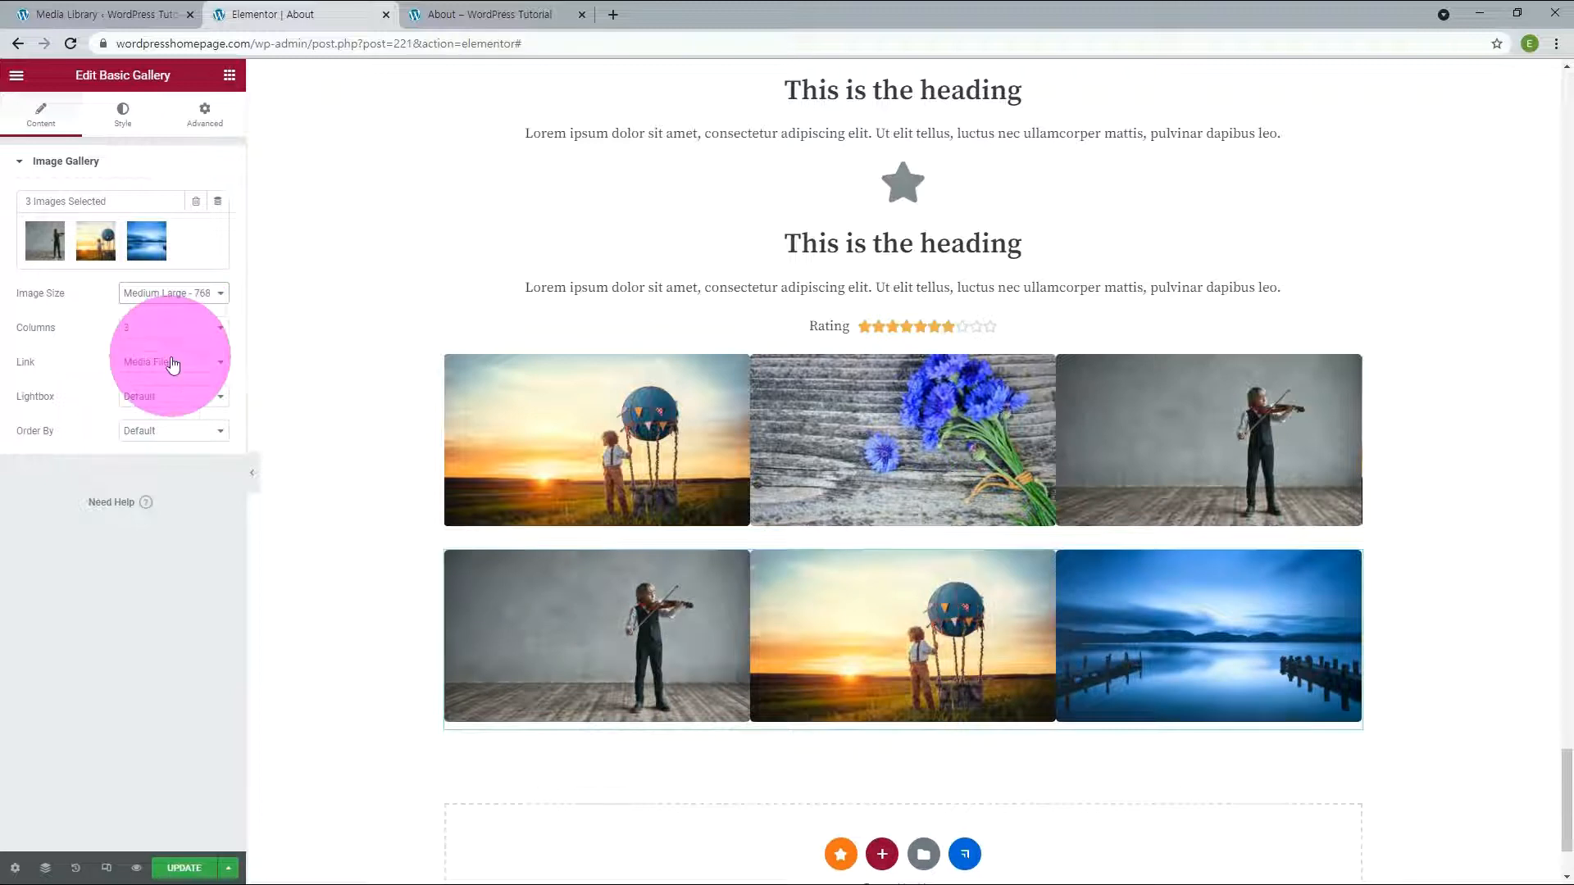
# Preview the gallery in the lightbox by opening the balloon image, paging through the images and closing the viewer
pyautogui.click(820, 650)
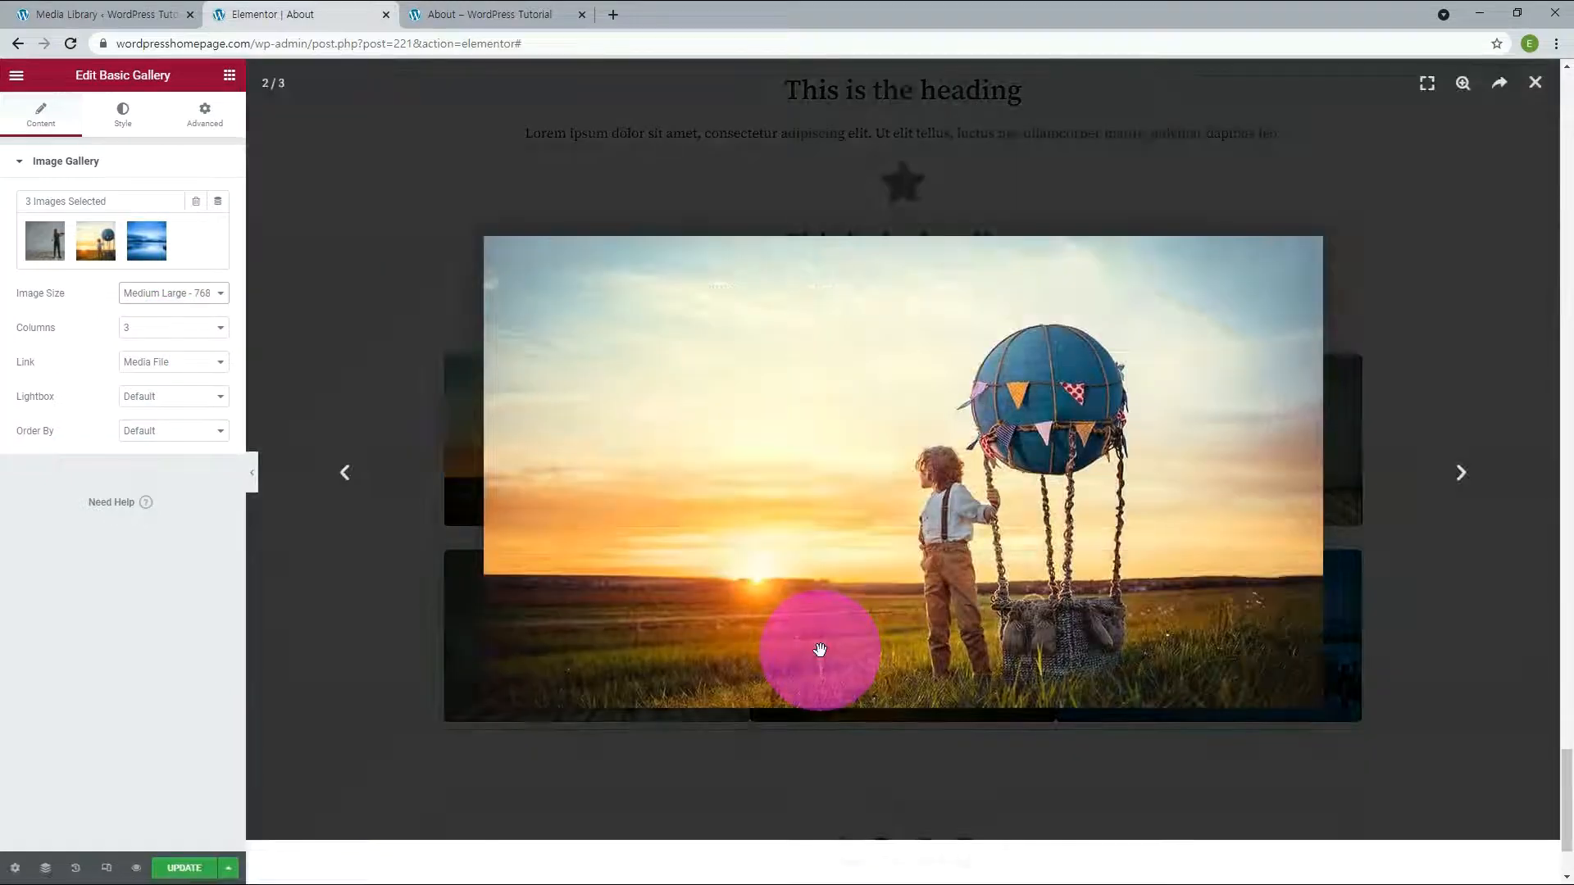
pyautogui.click(1462, 474)
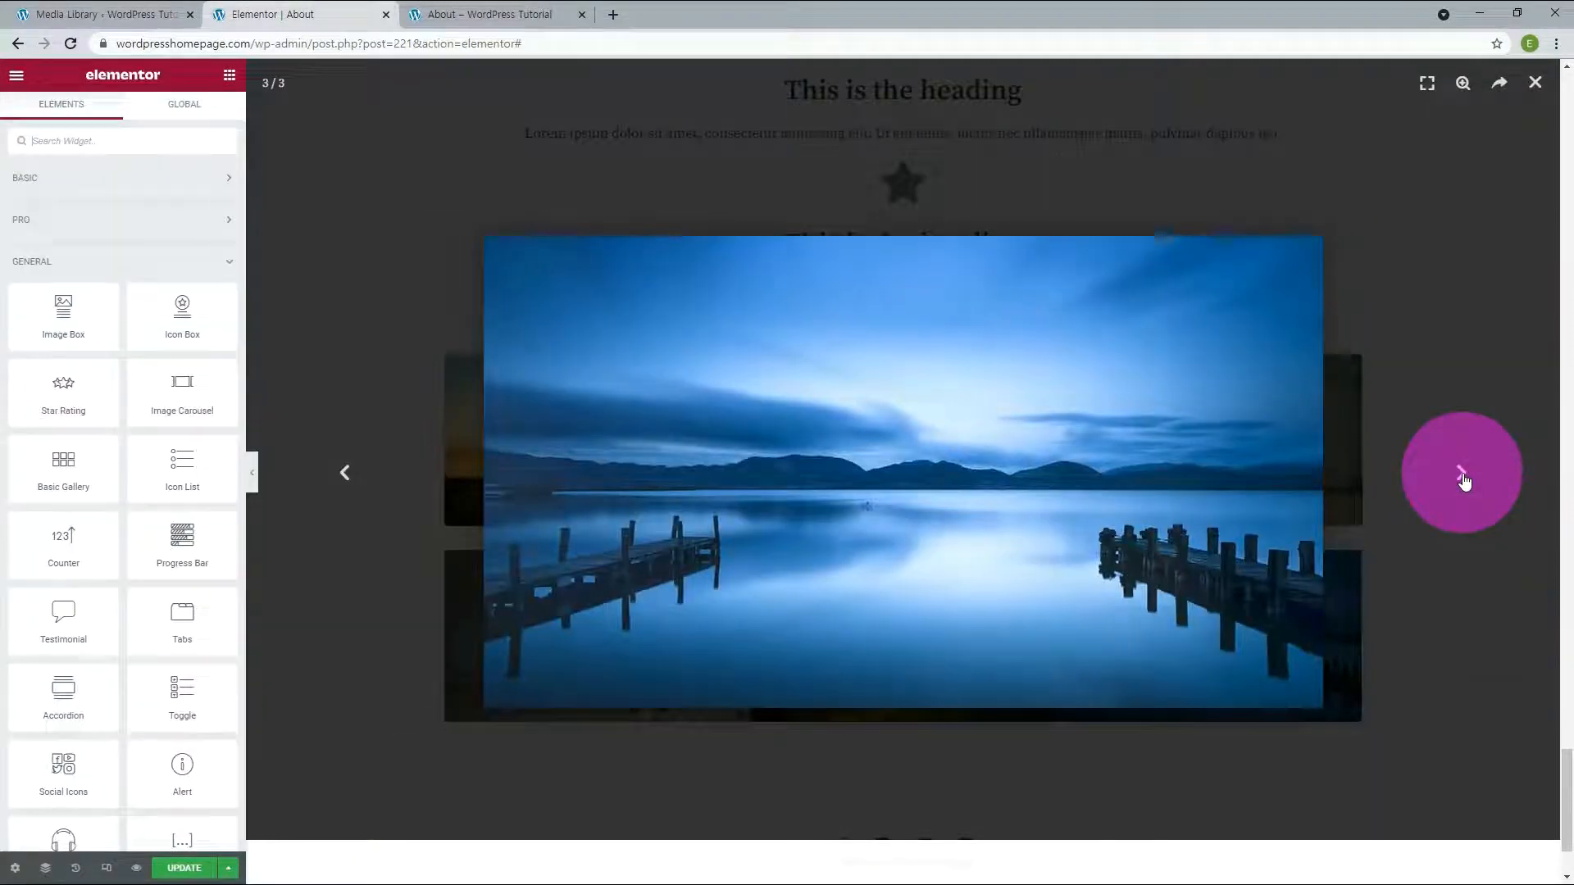
pyautogui.click(1463, 476)
pyautogui.click(1463, 475)
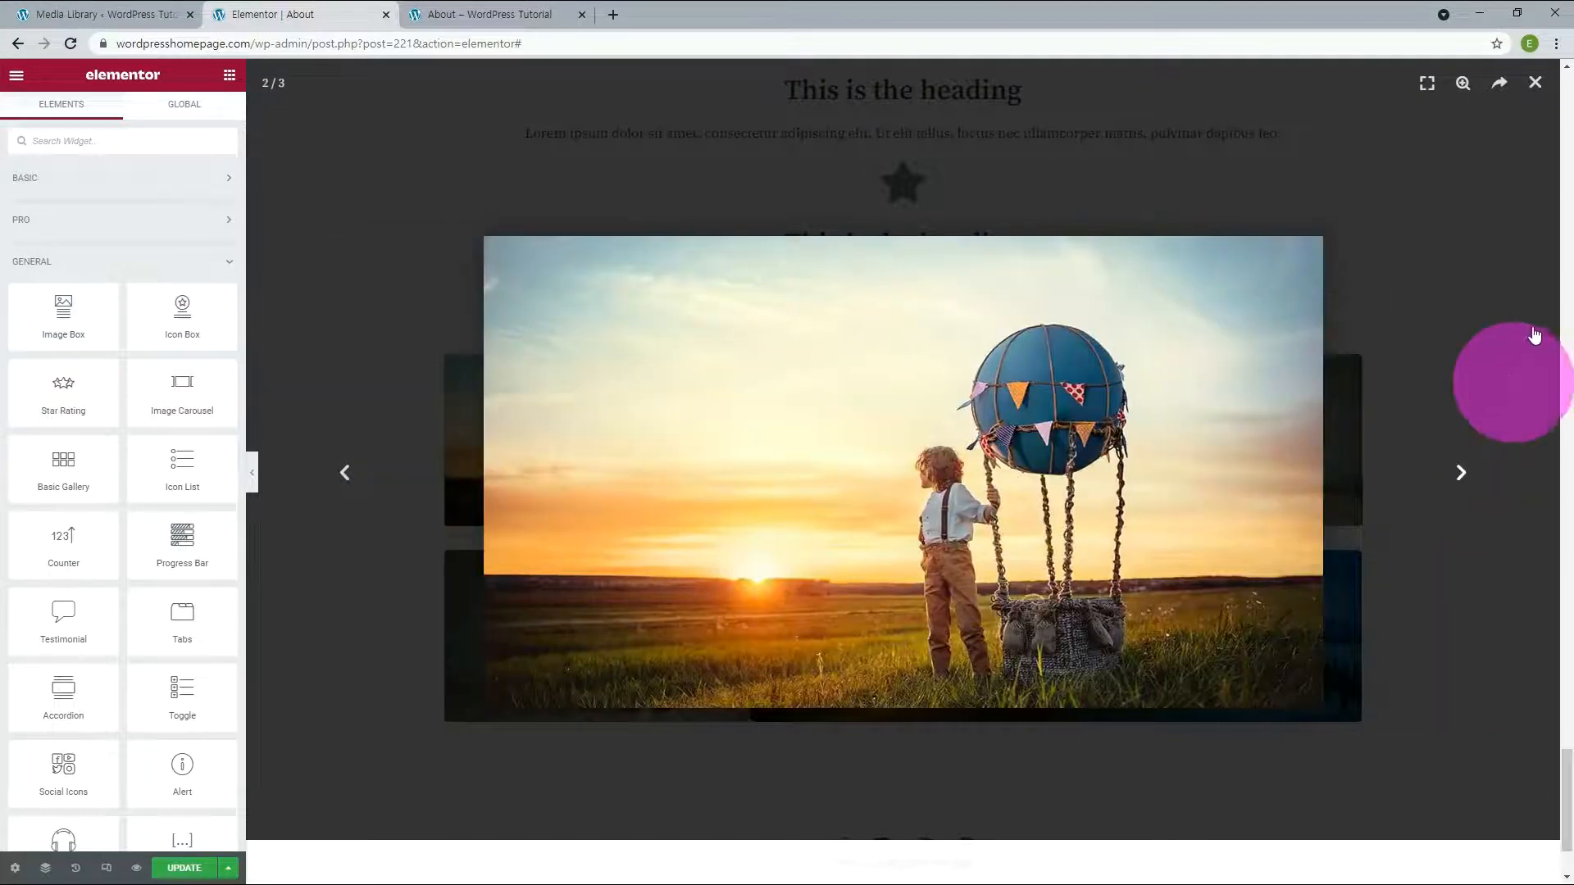
pyautogui.click(1536, 89)
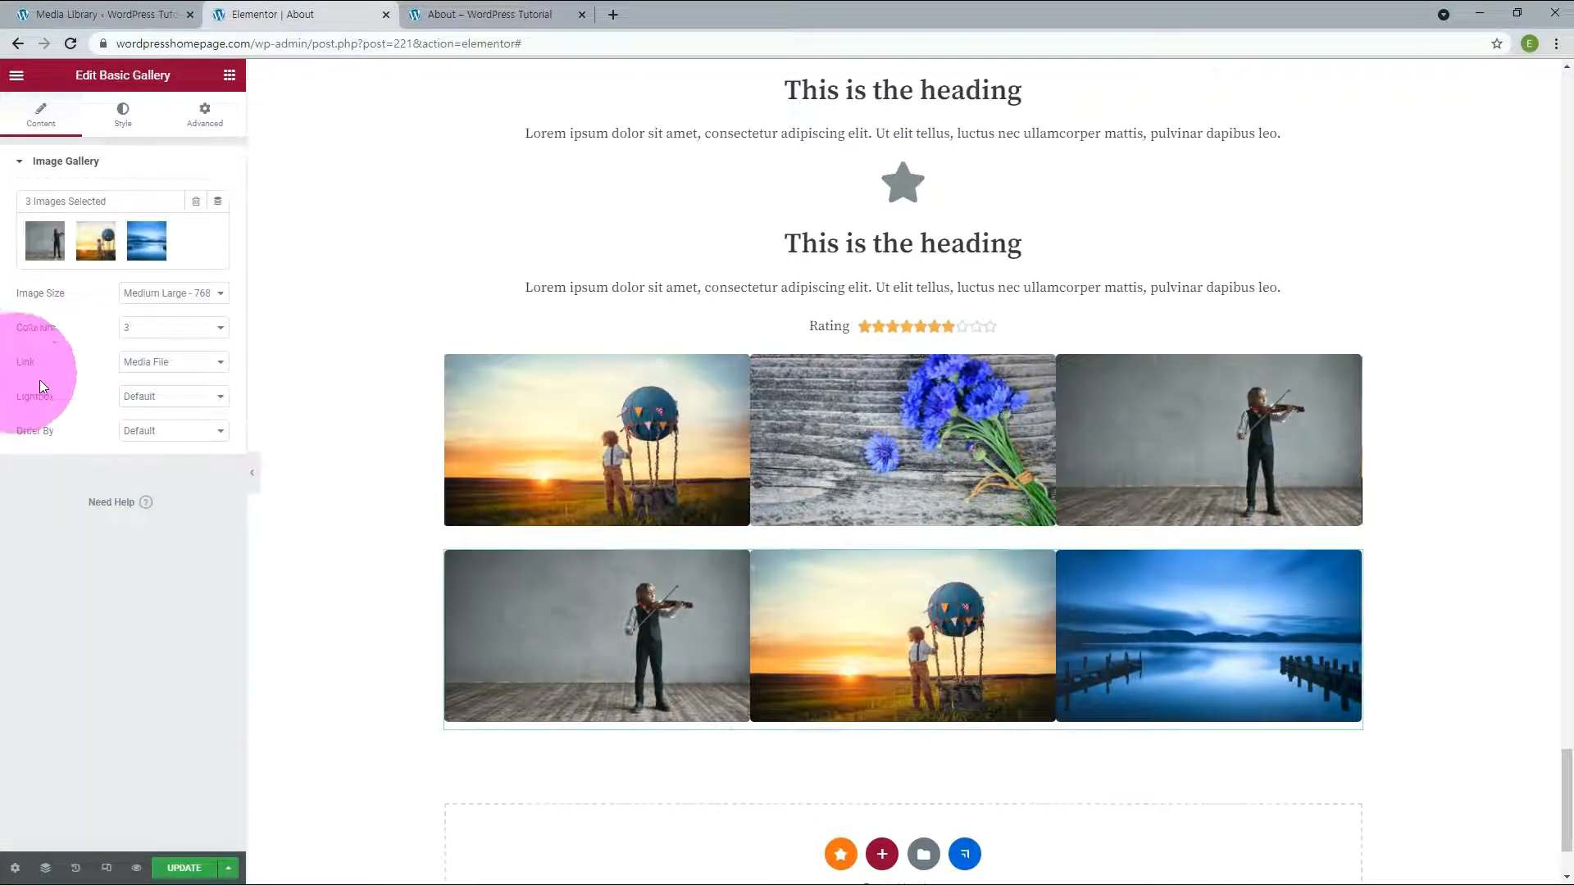
# Try No for the gallery's lightbox option and settle on Yes
pyautogui.click(146, 398)
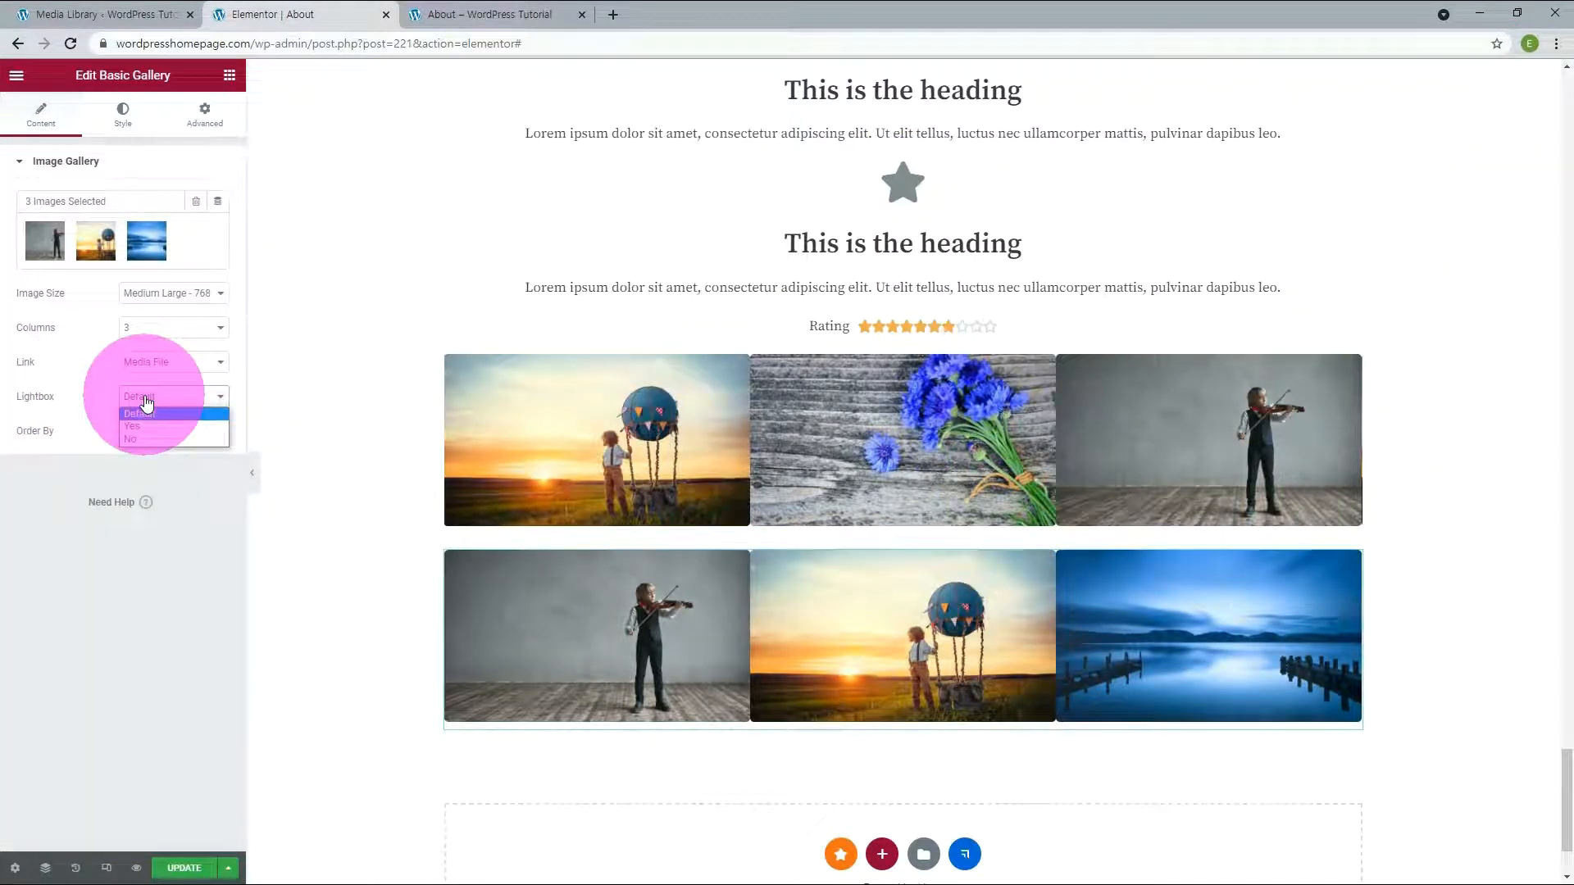
pyautogui.click(131, 438)
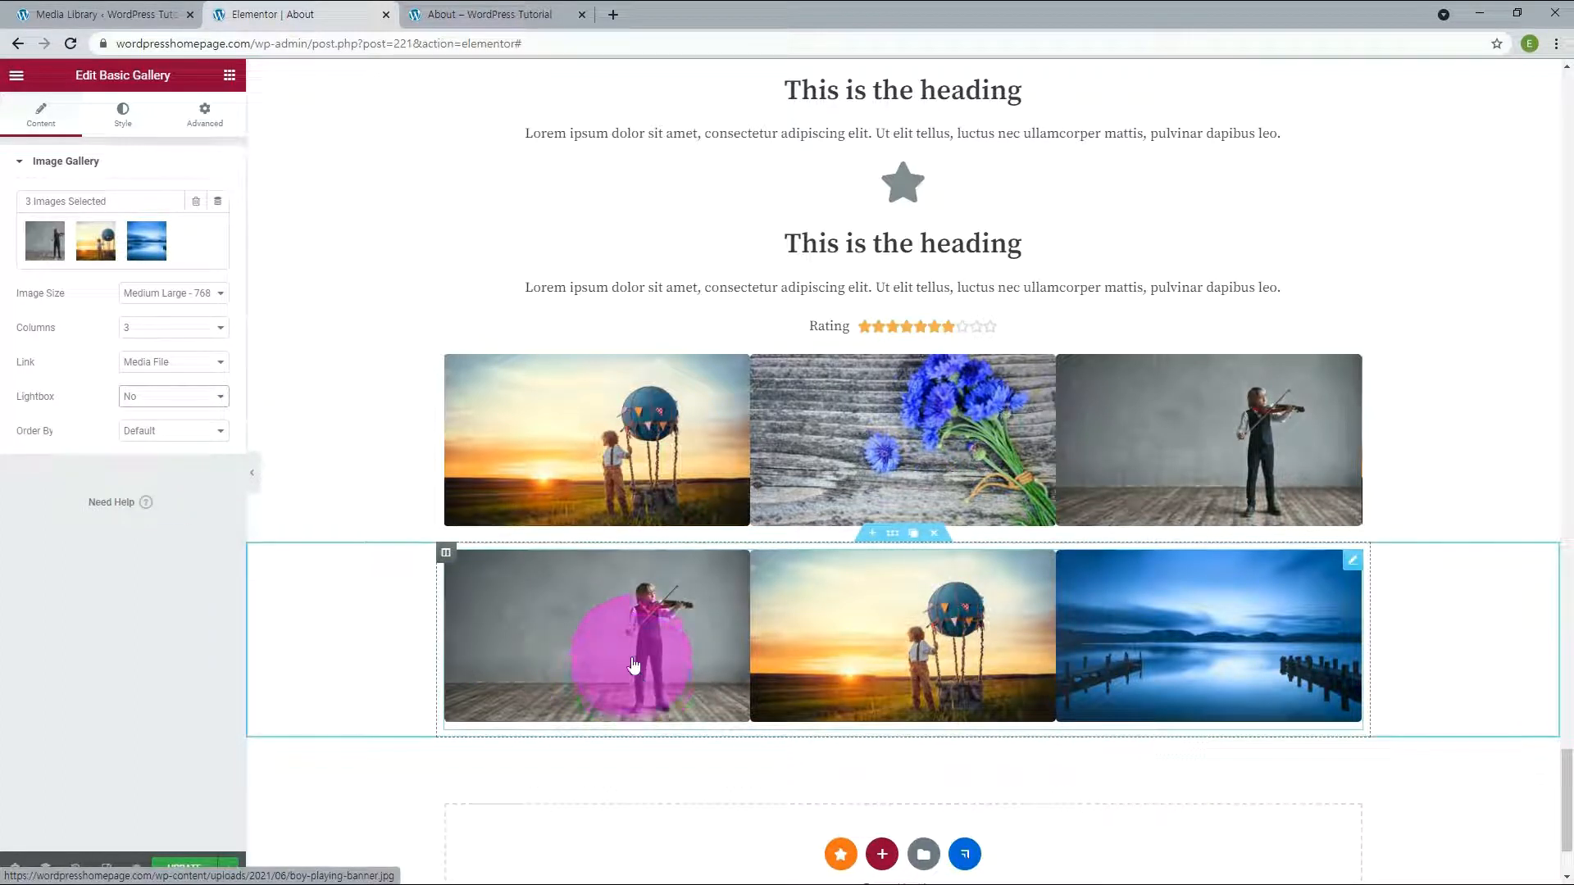
pyautogui.click(168, 397)
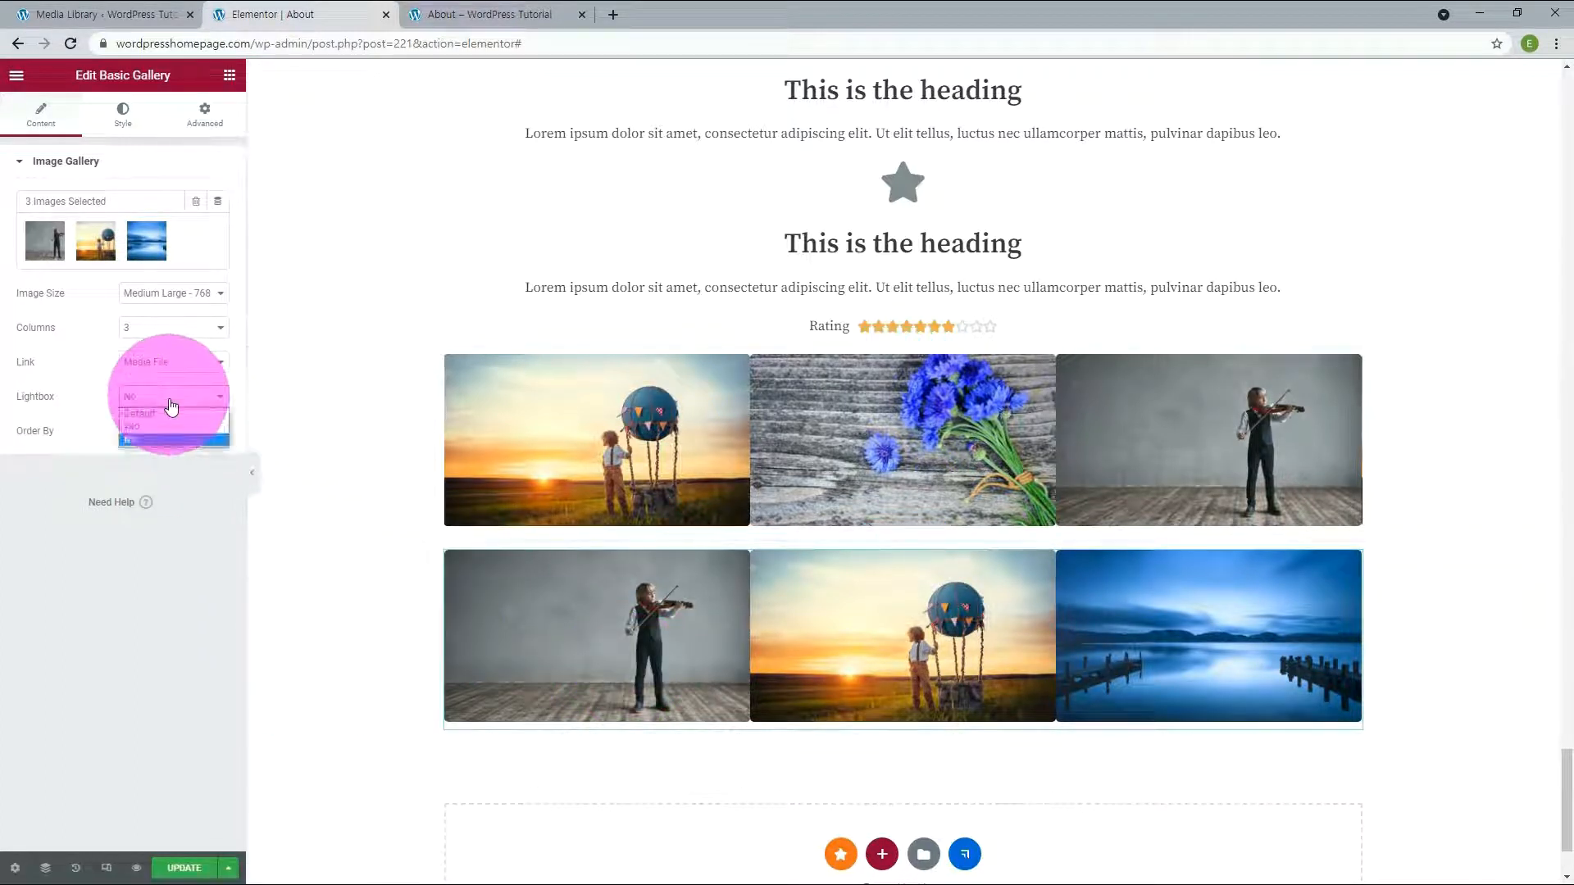
pyautogui.click(158, 426)
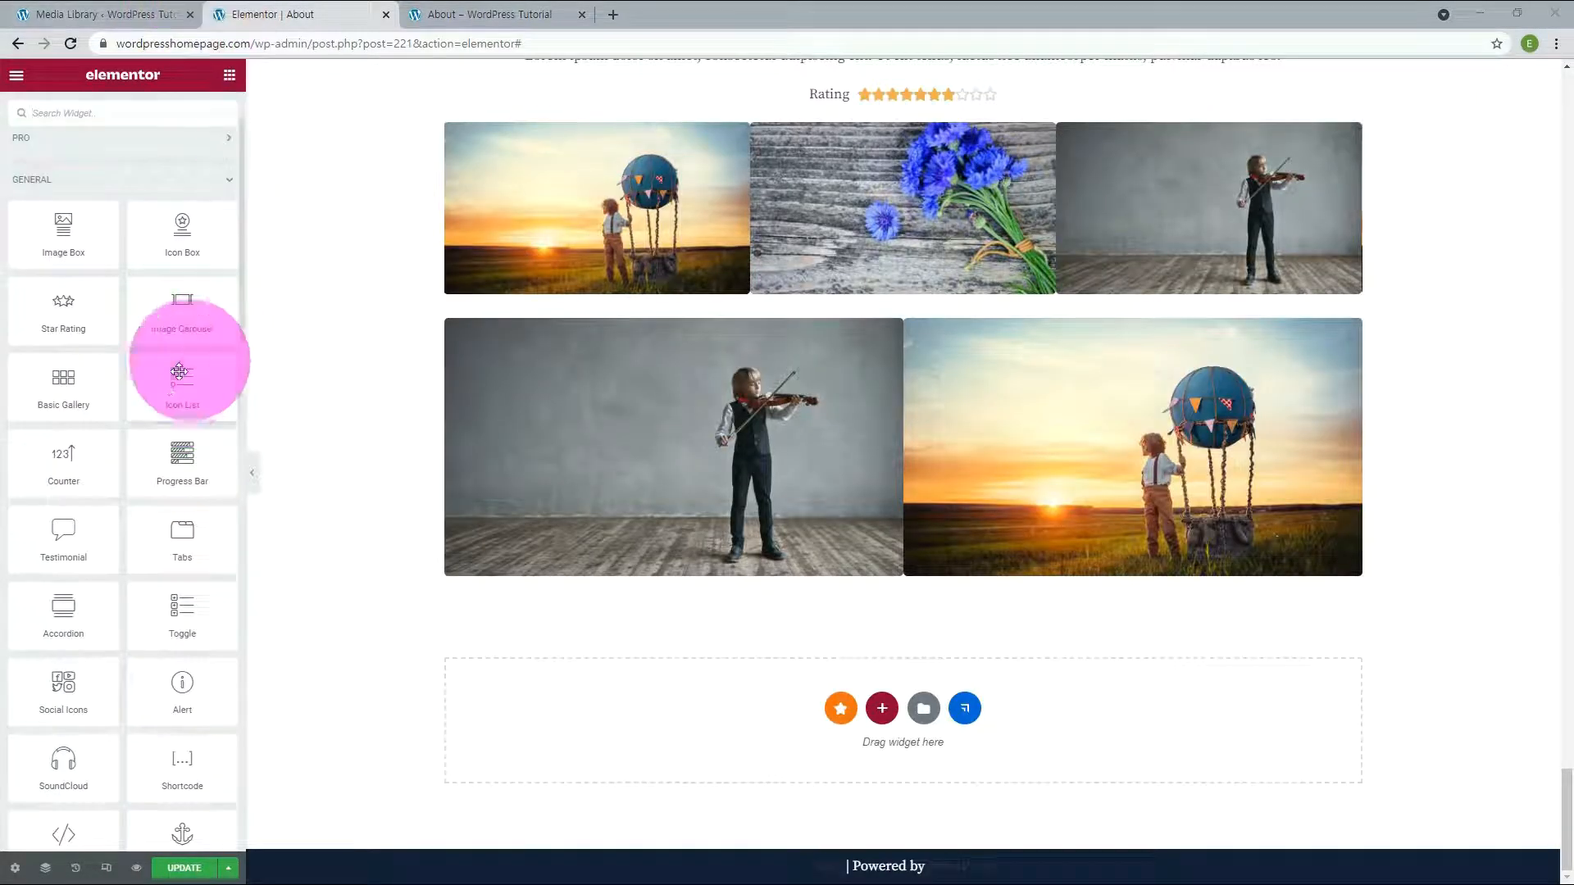
# Add an Icon List widget below the gallery and duplicate List Item #1 twice
pyautogui.moveTo(164, 394); pyautogui.dragTo(681, 727)
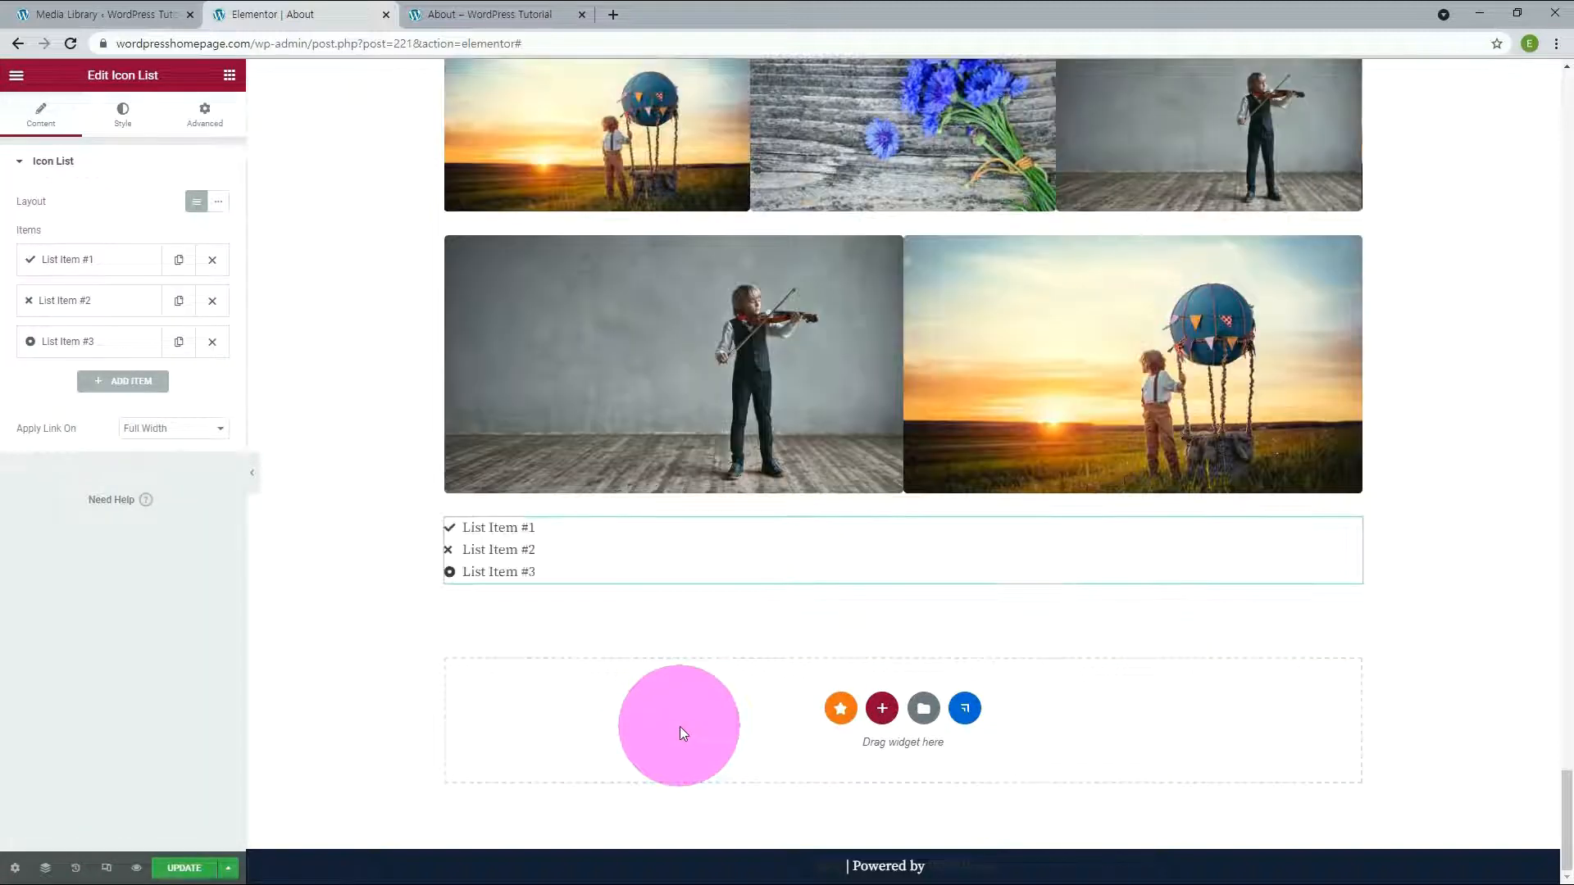
pyautogui.click(180, 264)
pyautogui.click(179, 264)
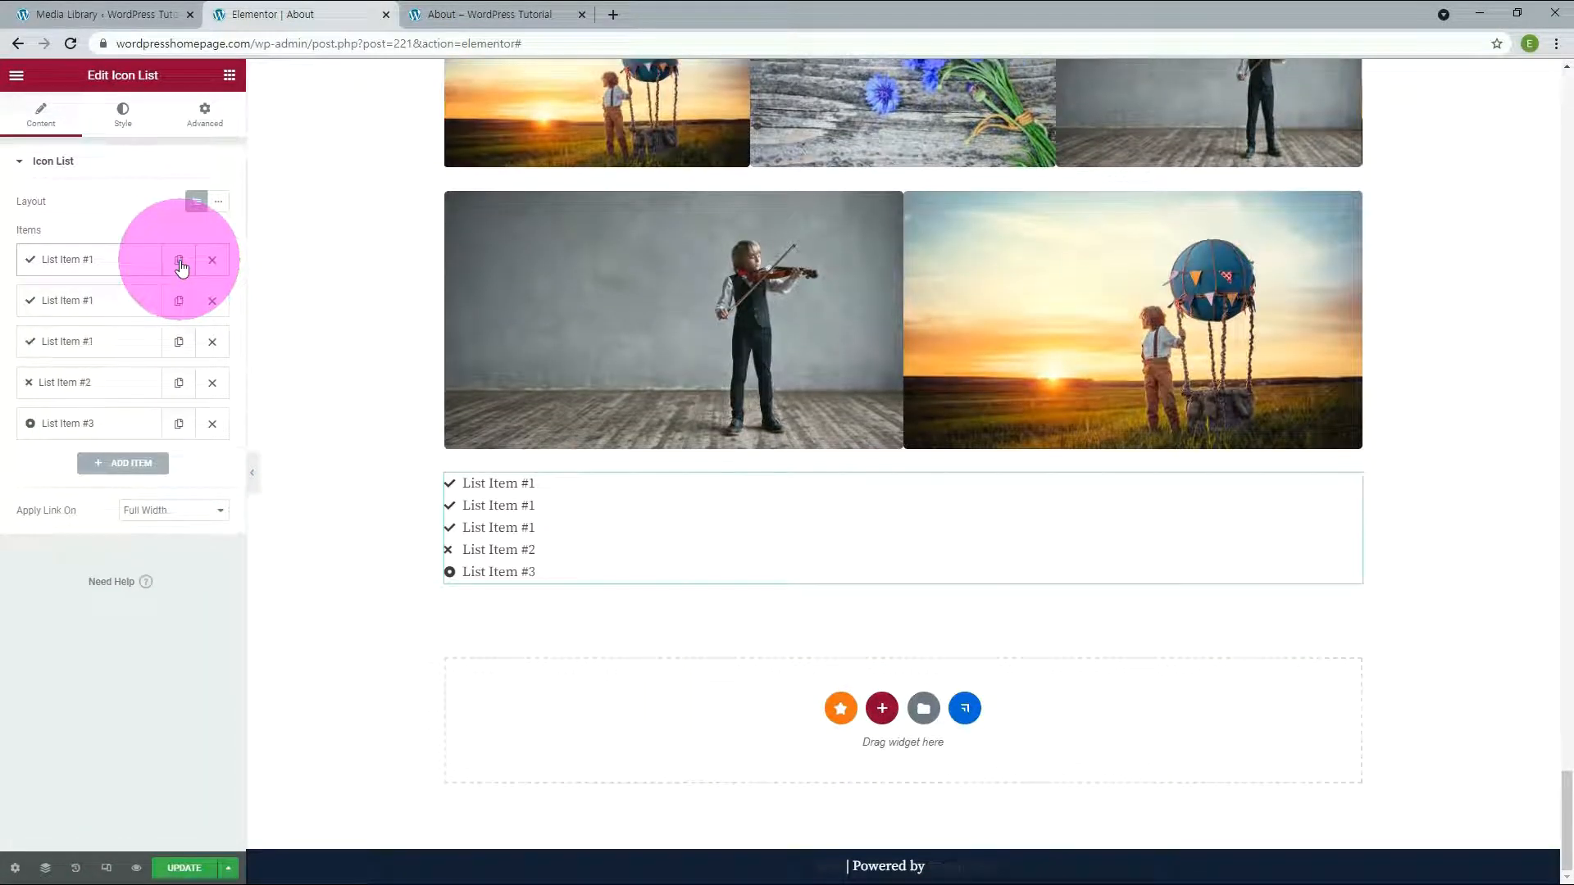
# Duplicate List Item #2 twice and List Item #3 once, moving one List Item #3 to the top of the list
pyautogui.click(179, 387)
pyautogui.click(179, 387)
pyautogui.click(178, 506)
pyautogui.moveTo(109, 512); pyautogui.dragTo(108, 252)
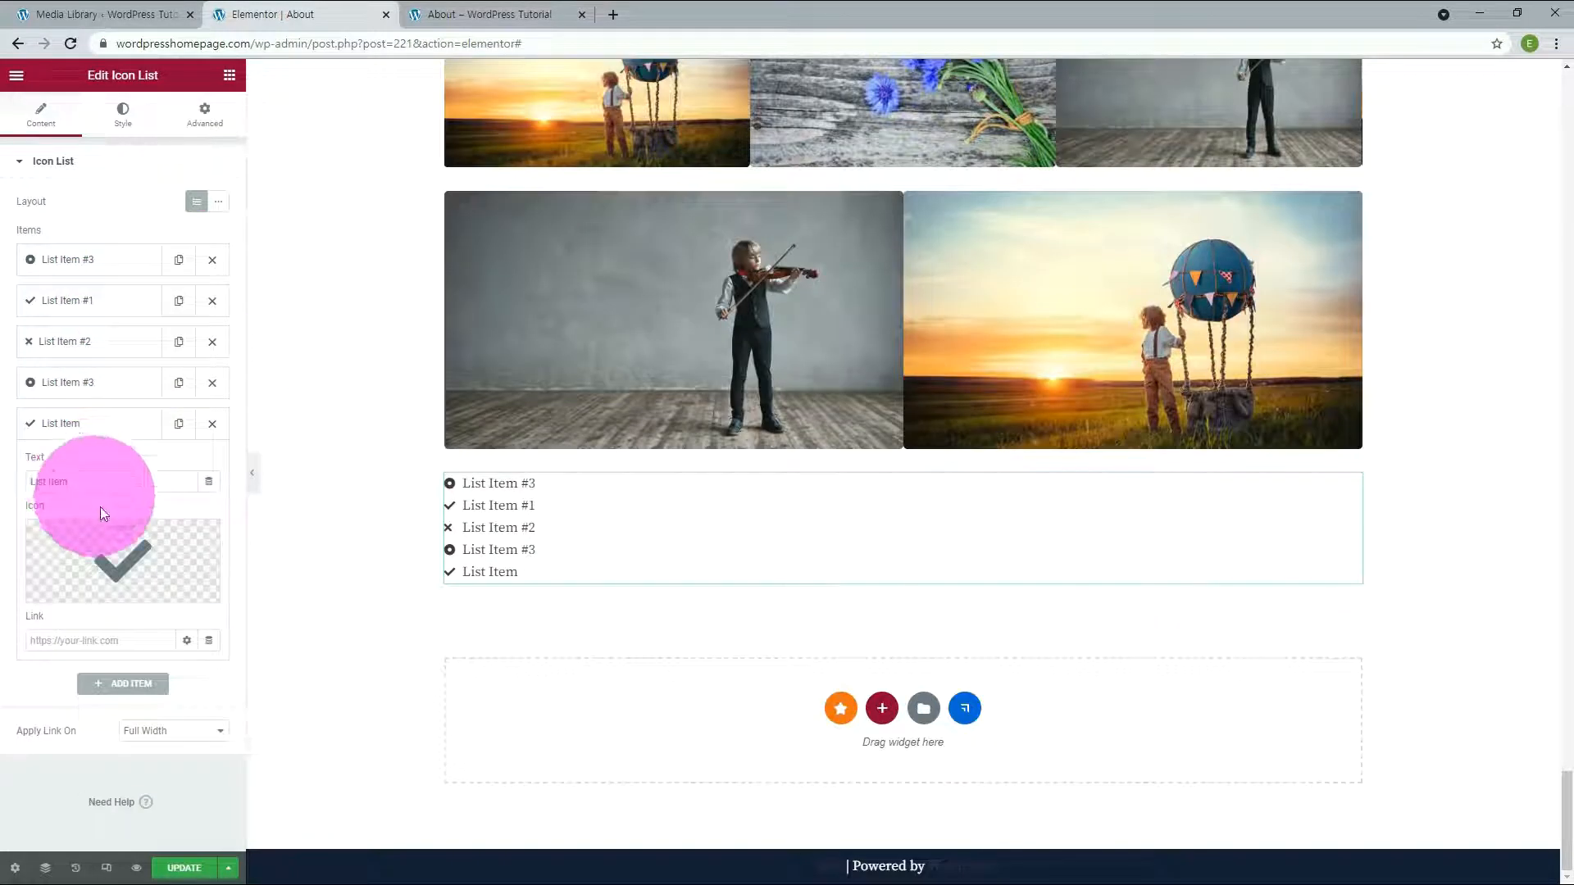
pyautogui.click(96, 593)
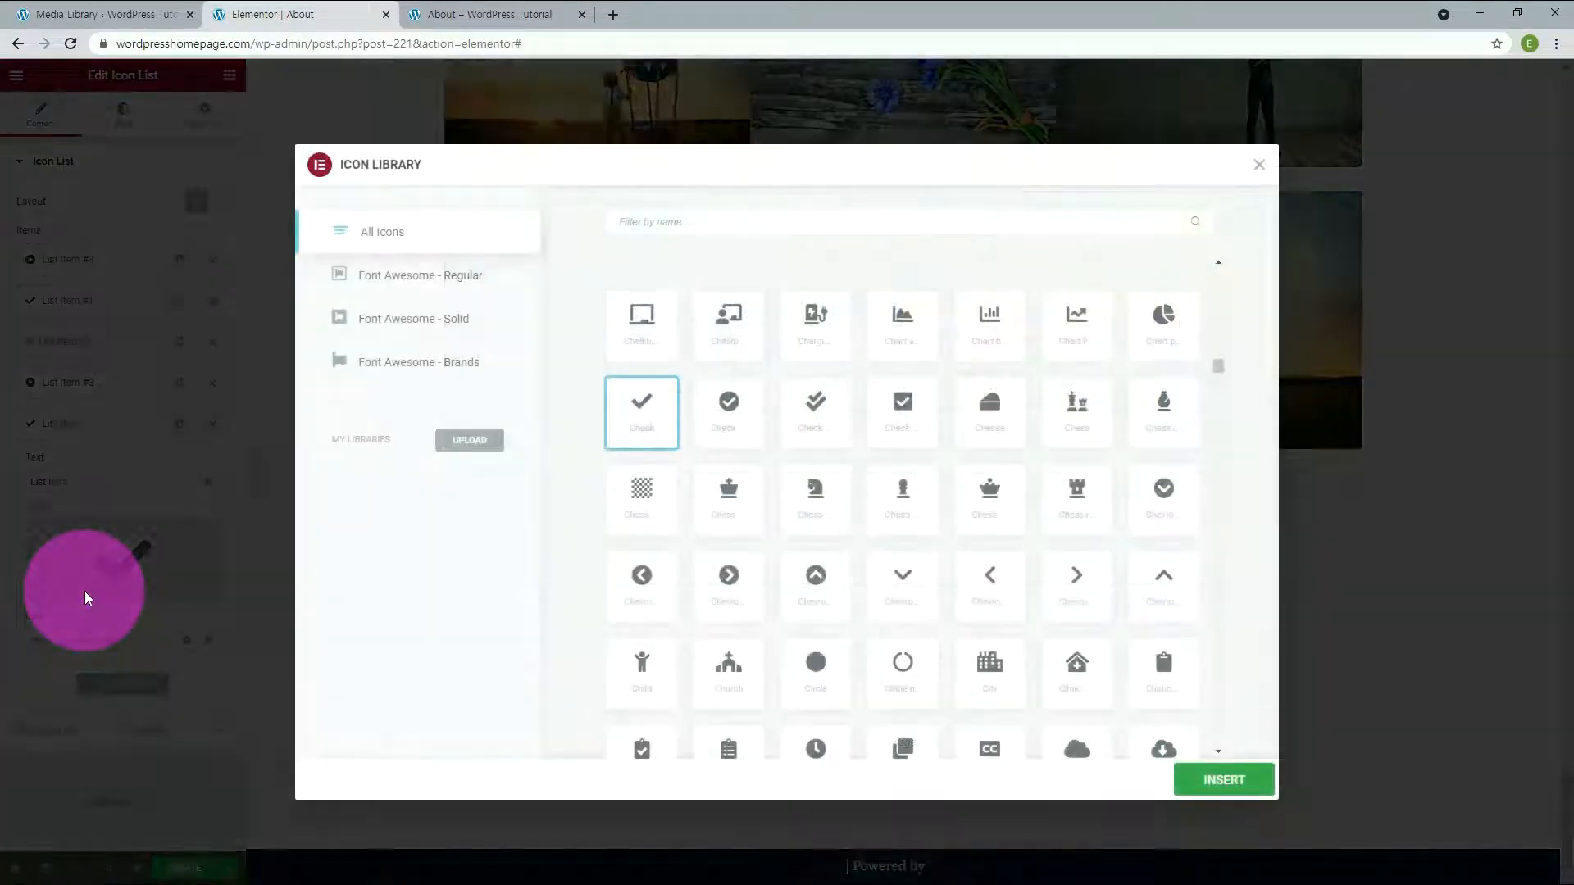
pyautogui.click(729, 403)
pyautogui.click(1190, 779)
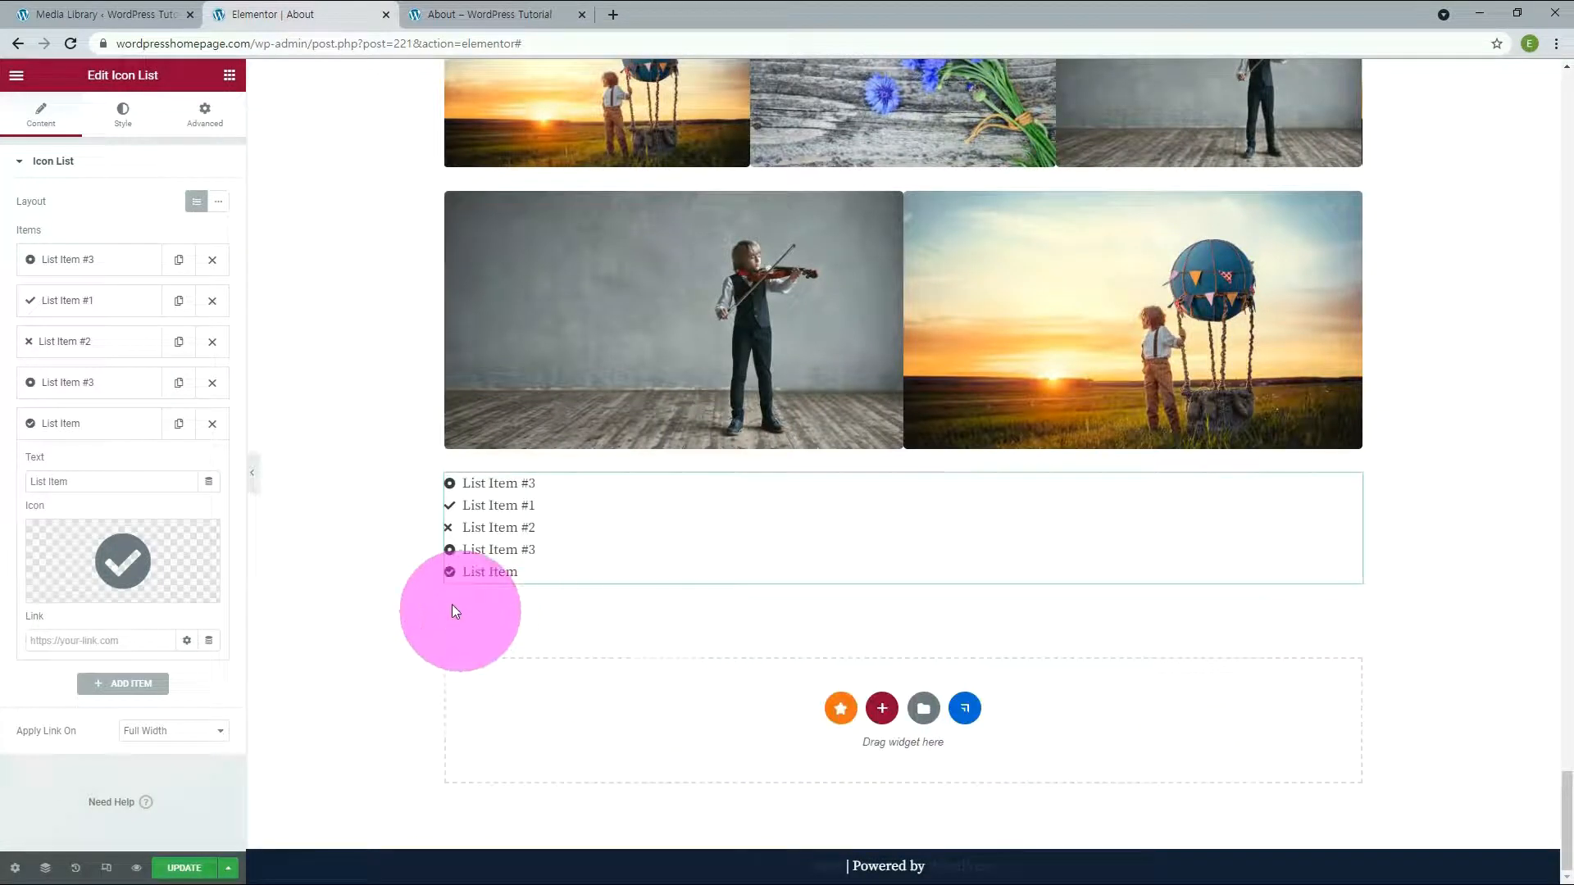
pyautogui.click(30, 621)
pyautogui.write('Https://')
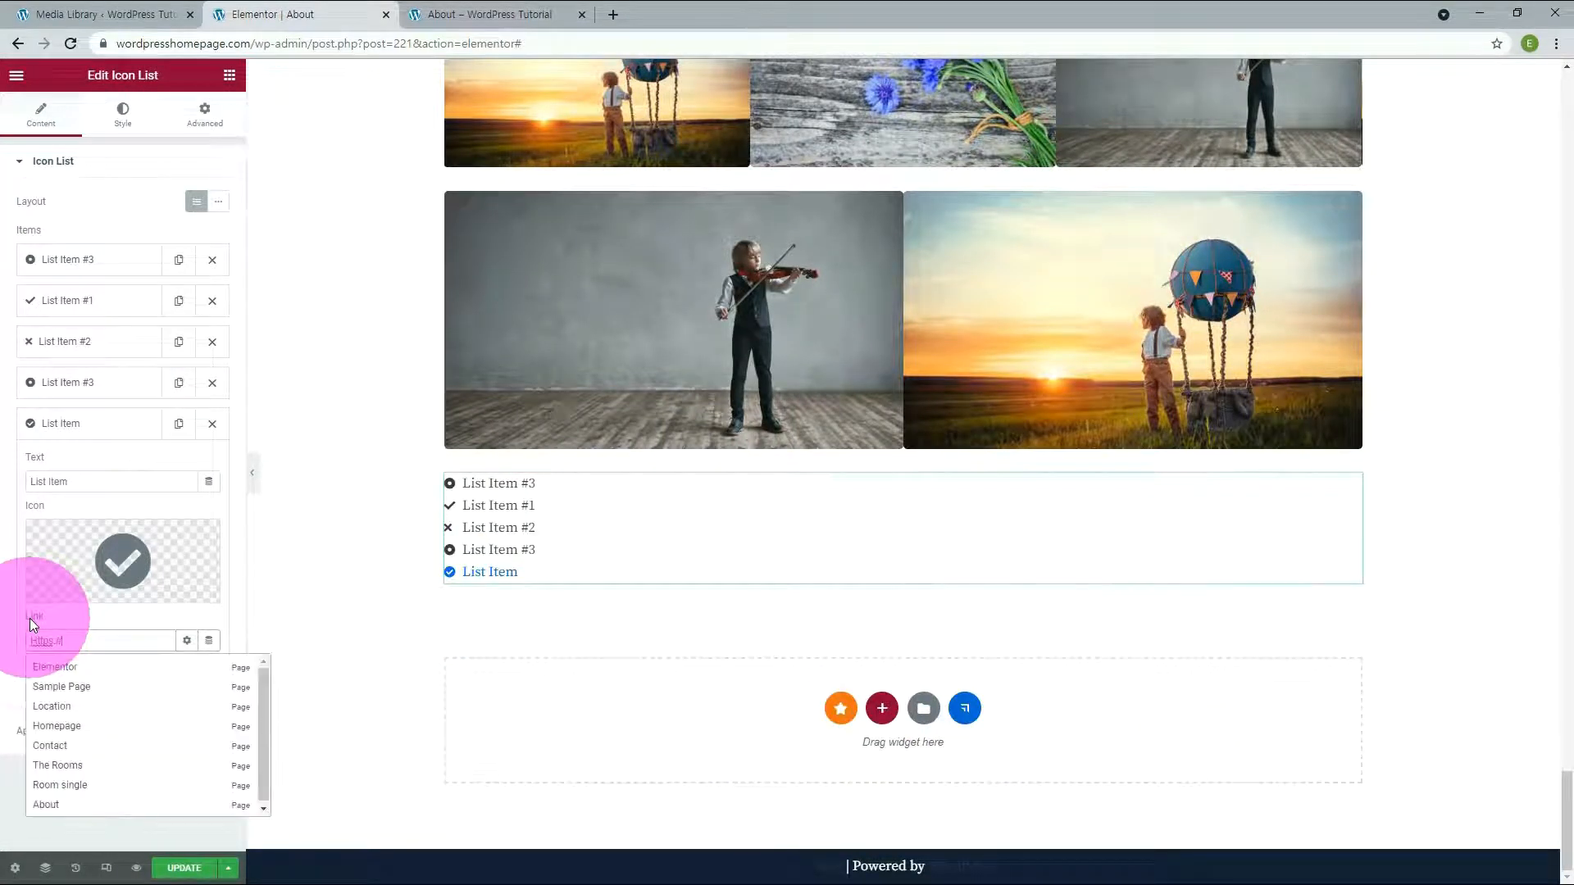
pyautogui.write('www.wordpresshomepage.com')
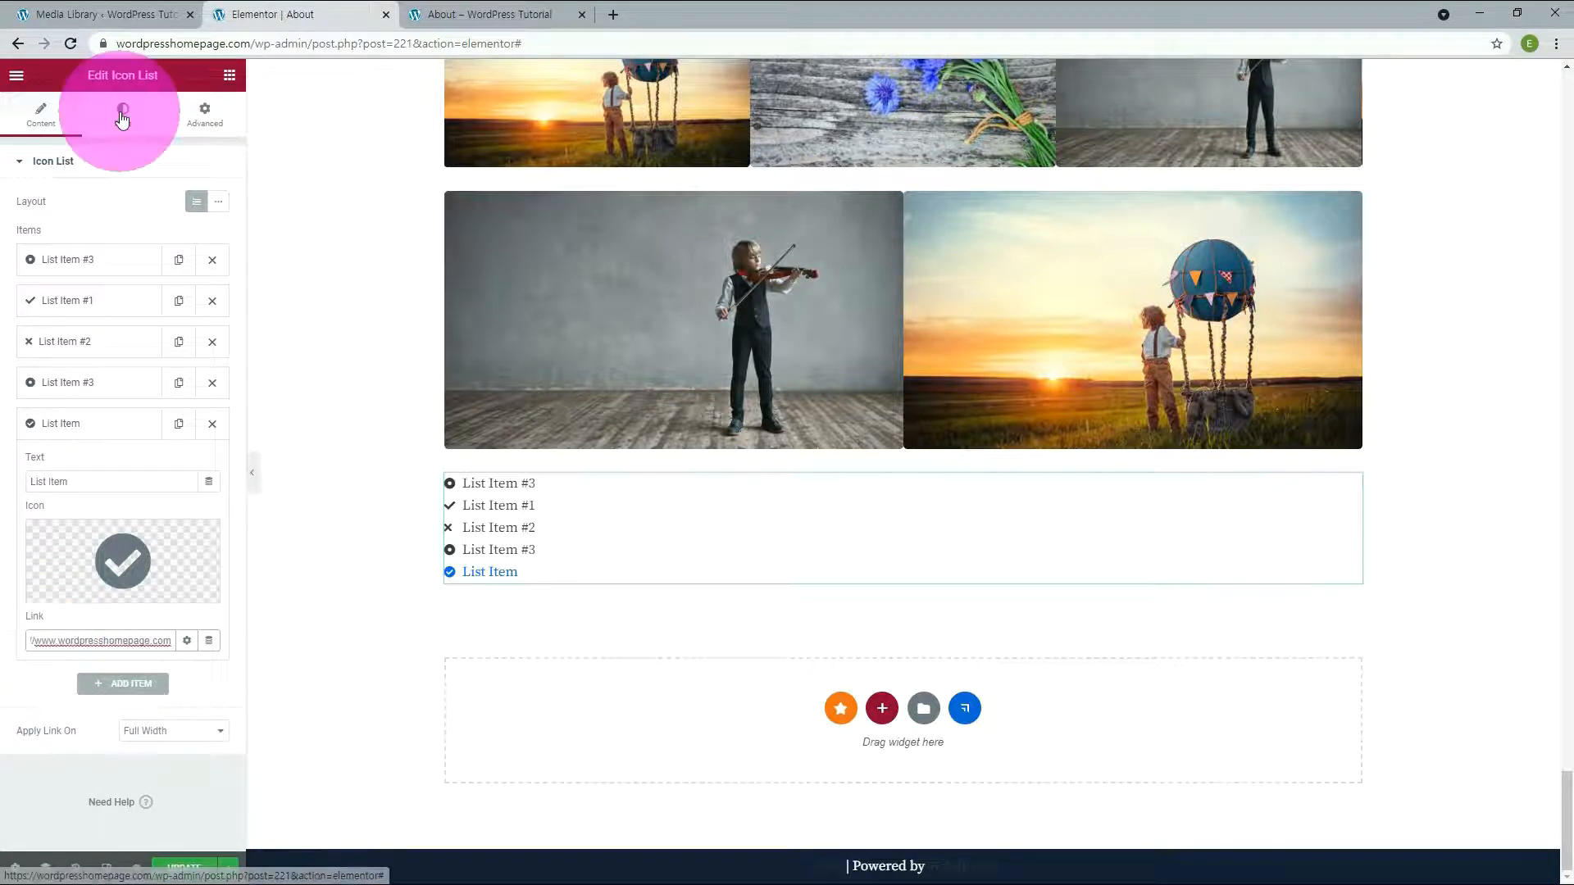
# Try center and right alignment for the icon list and settle on left alignment
pyautogui.click(123, 115)
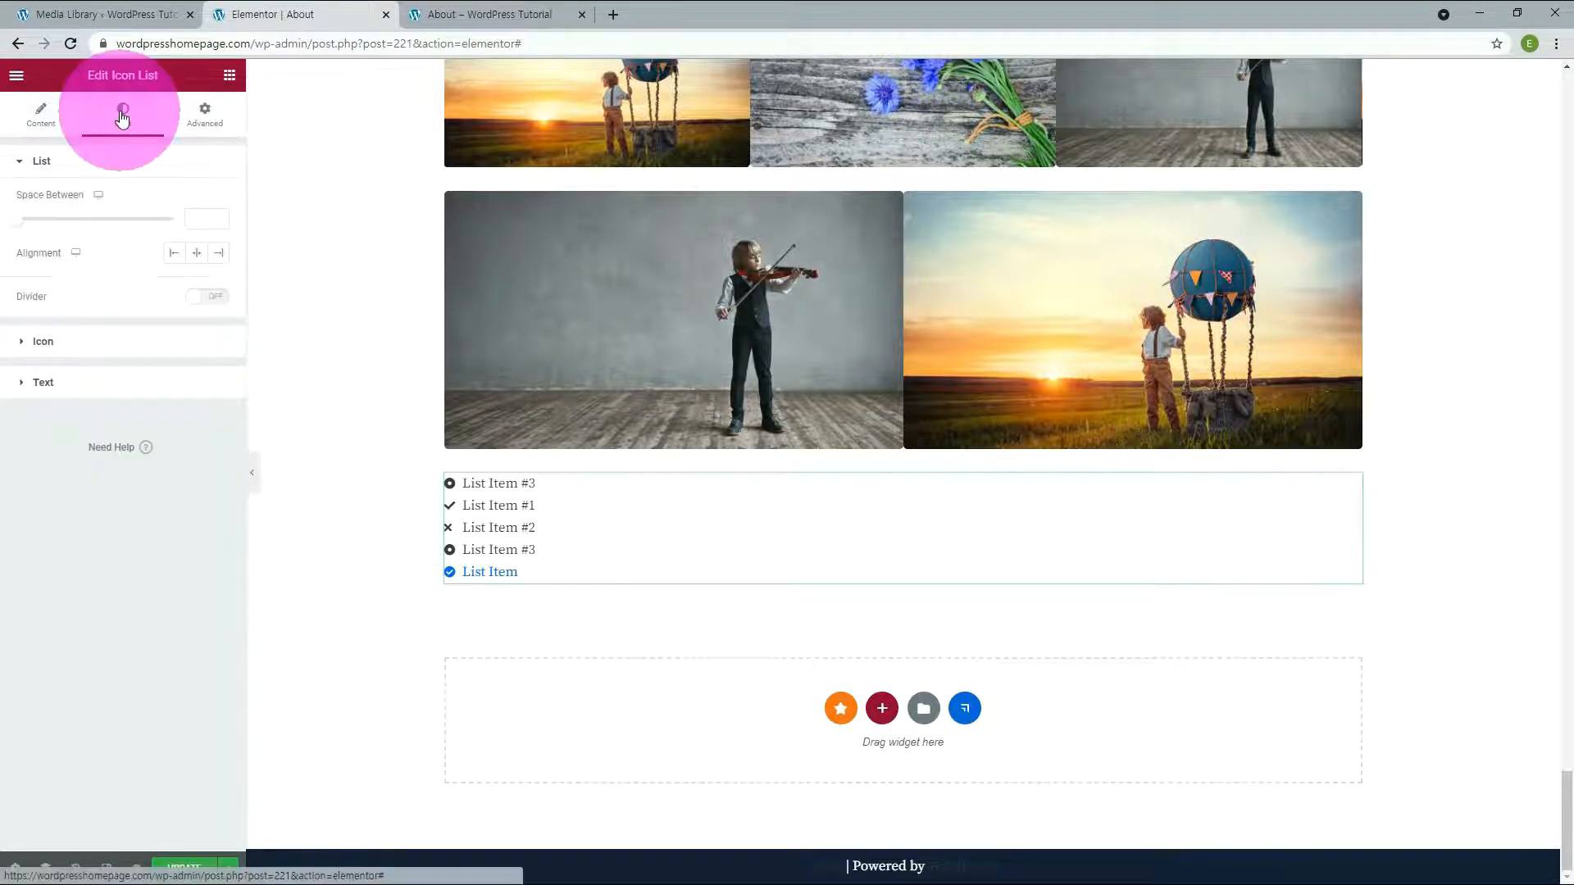
pyautogui.click(197, 254)
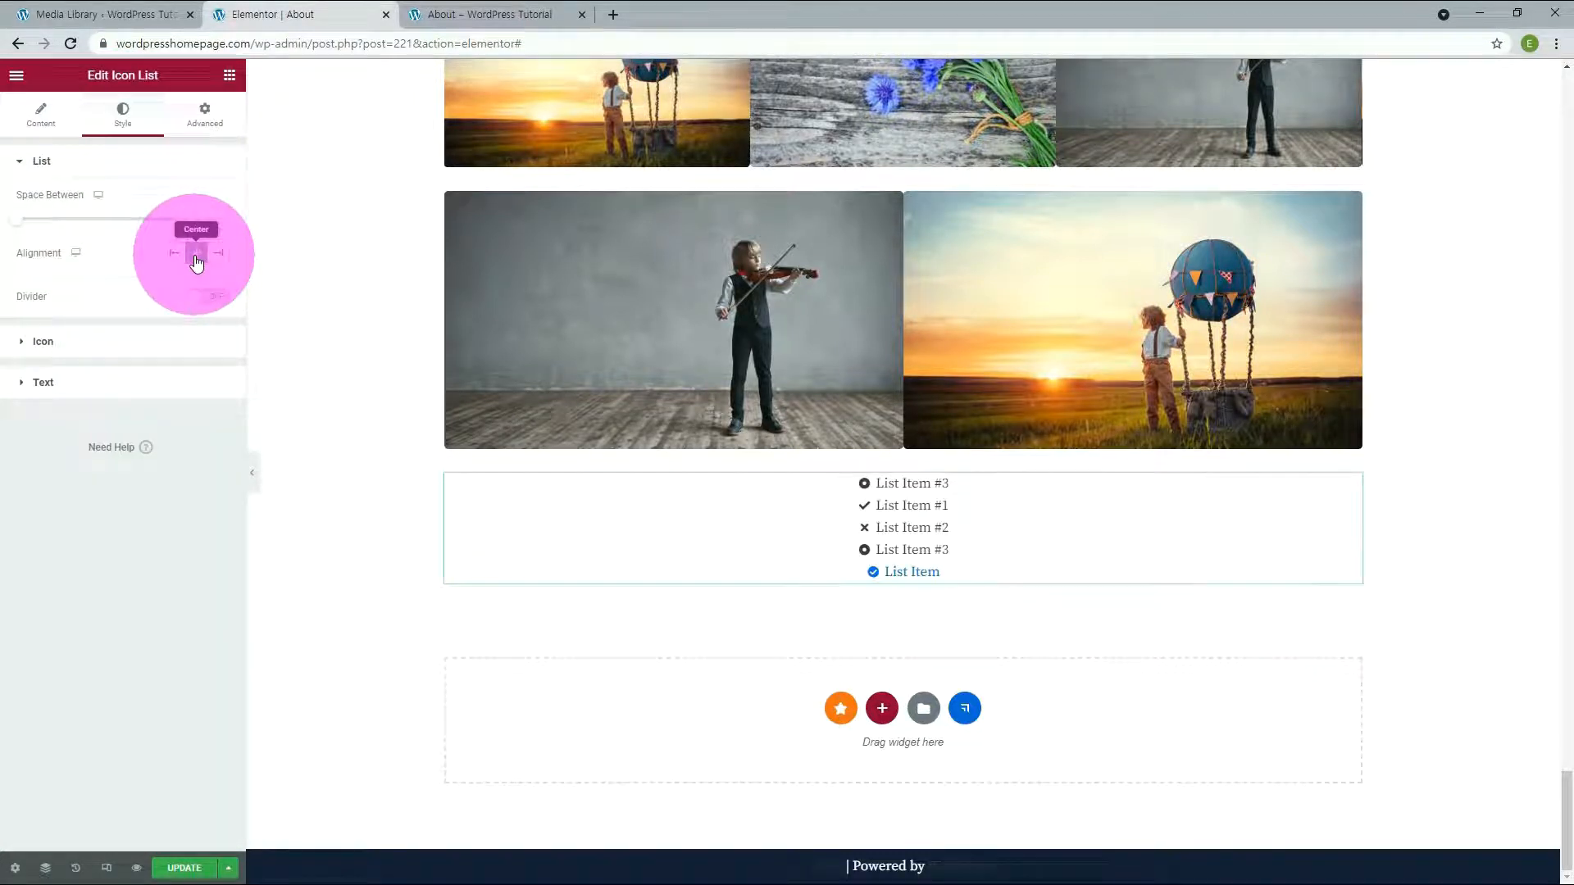
pyautogui.click(217, 254)
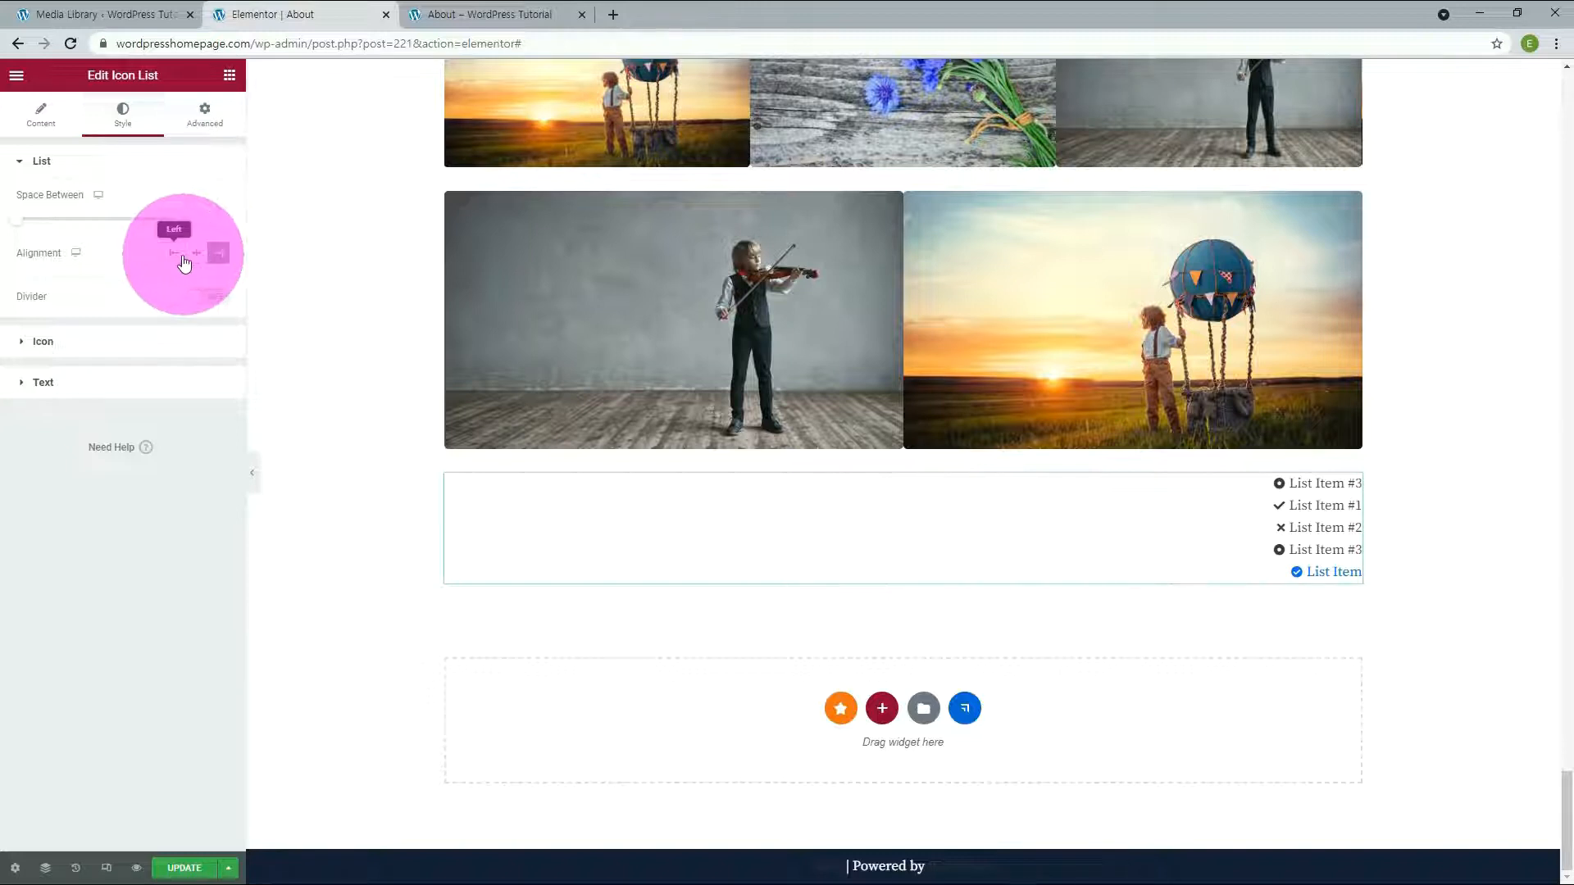
pyautogui.click(173, 253)
# Set the space between the list items to 7 and turn on the divider
pyautogui.click(220, 214)
pyautogui.click(220, 215)
pyautogui.click(220, 215)
pyautogui.click(220, 214)
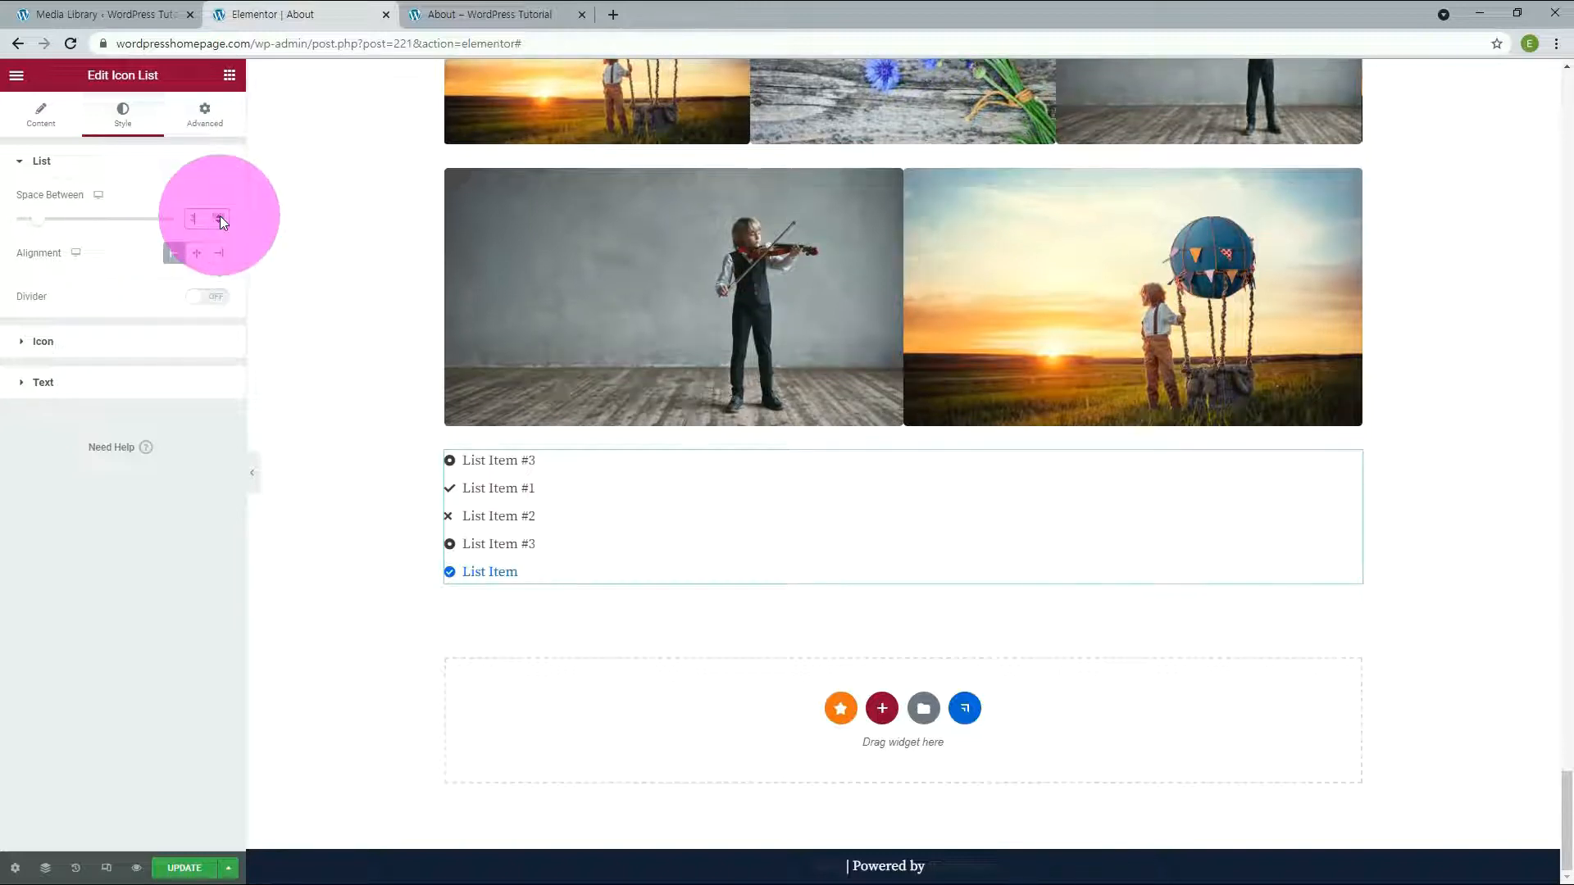
pyautogui.click(222, 308)
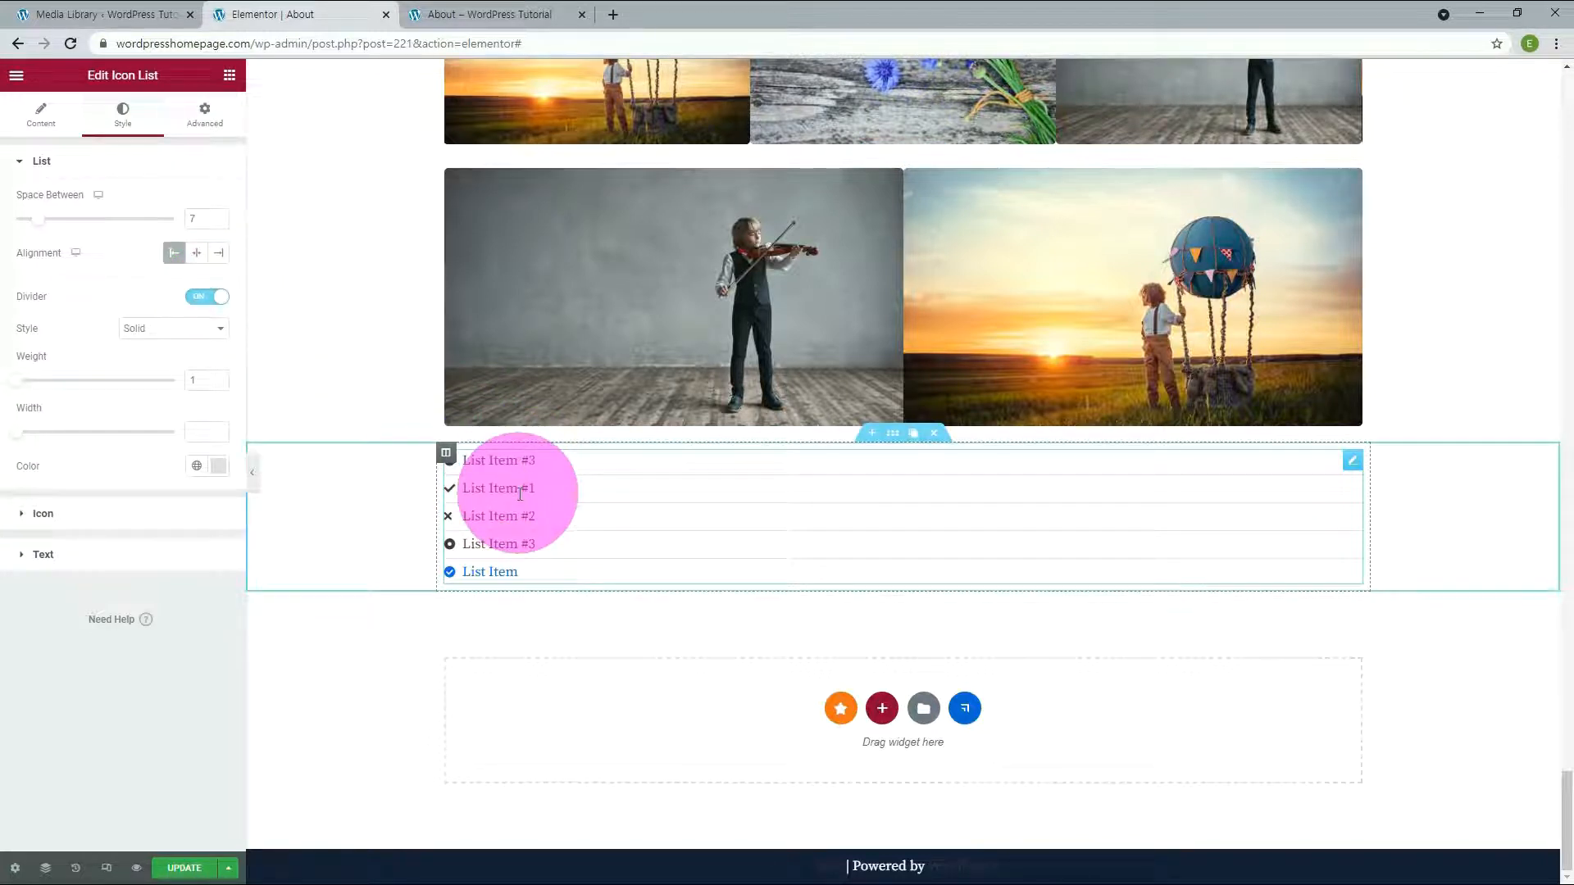
# Set the size of the list's icons to 20
pyautogui.click(66, 520)
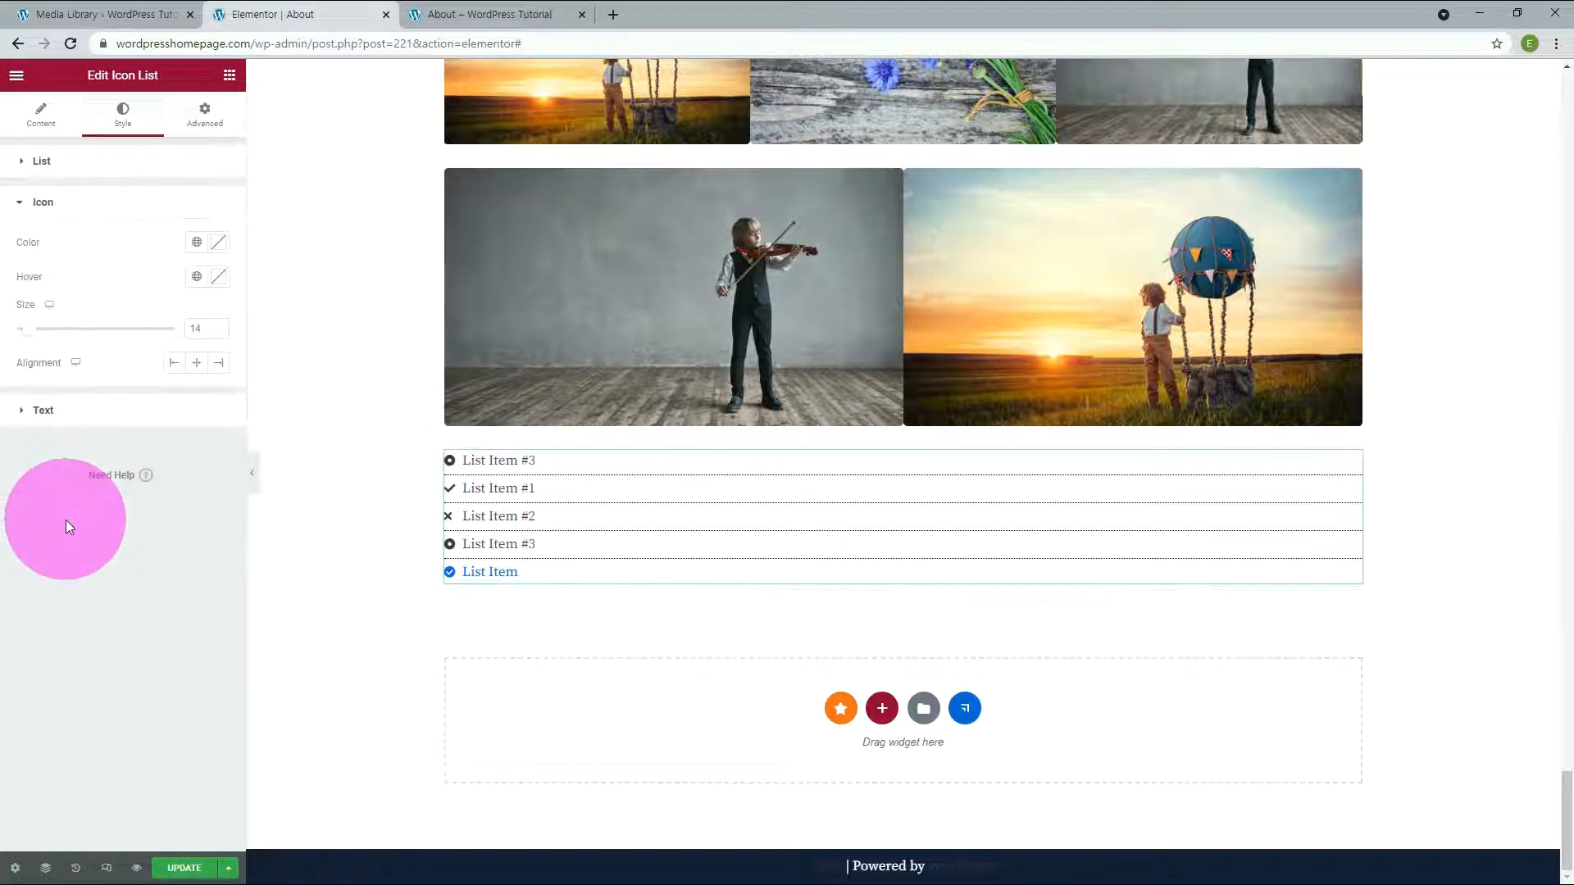
pyautogui.click(218, 325)
pyautogui.click(218, 325)
pyautogui.click(218, 325)
pyautogui.click(218, 325)
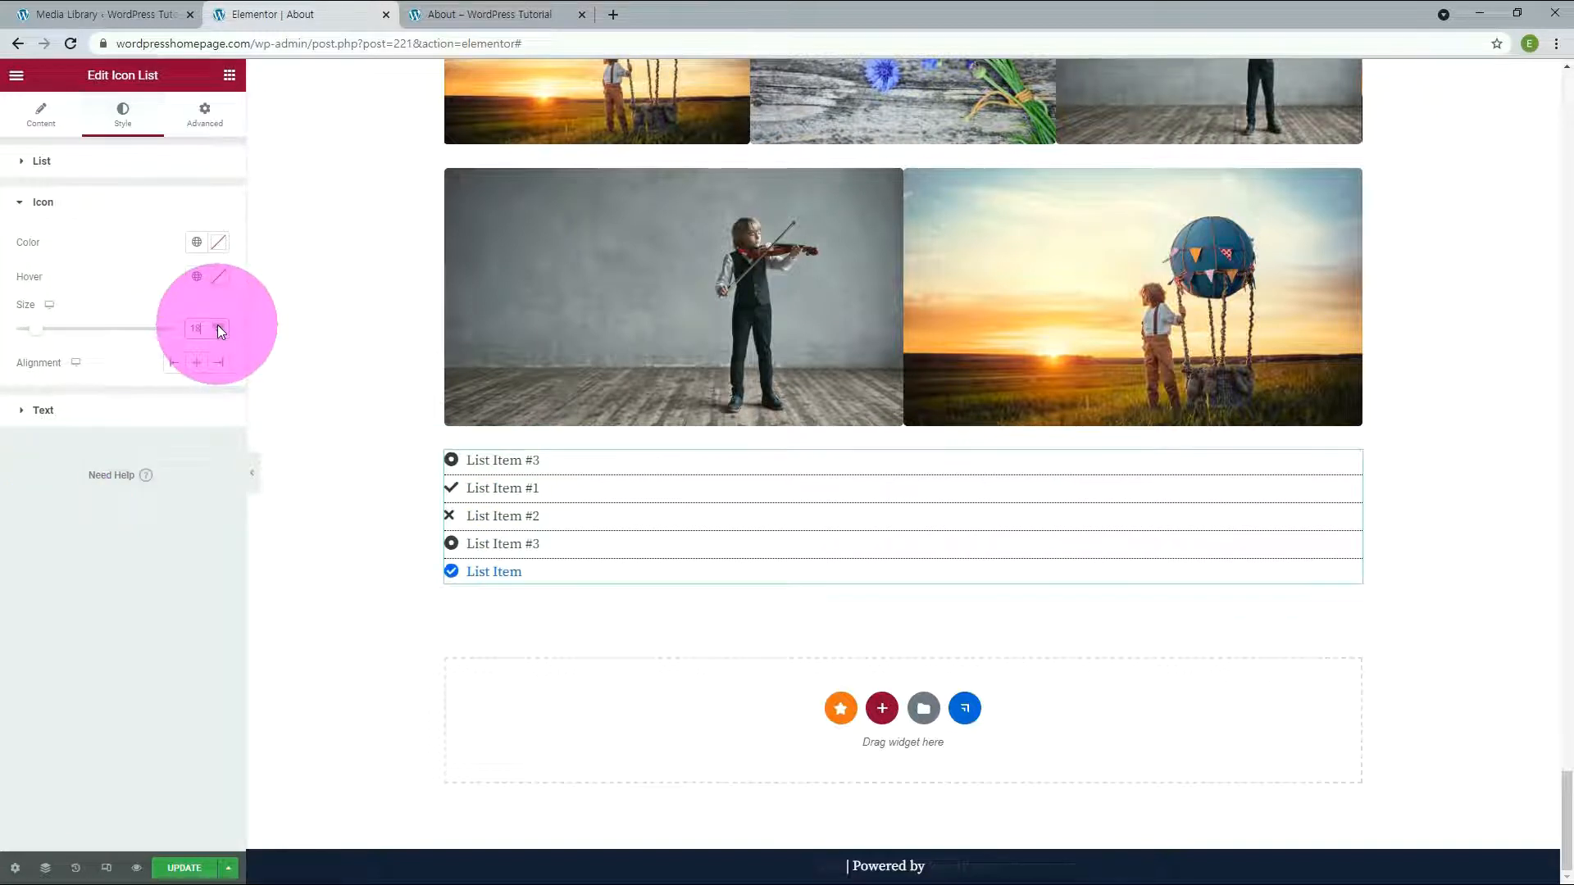
pyautogui.click(218, 325)
pyautogui.click(218, 324)
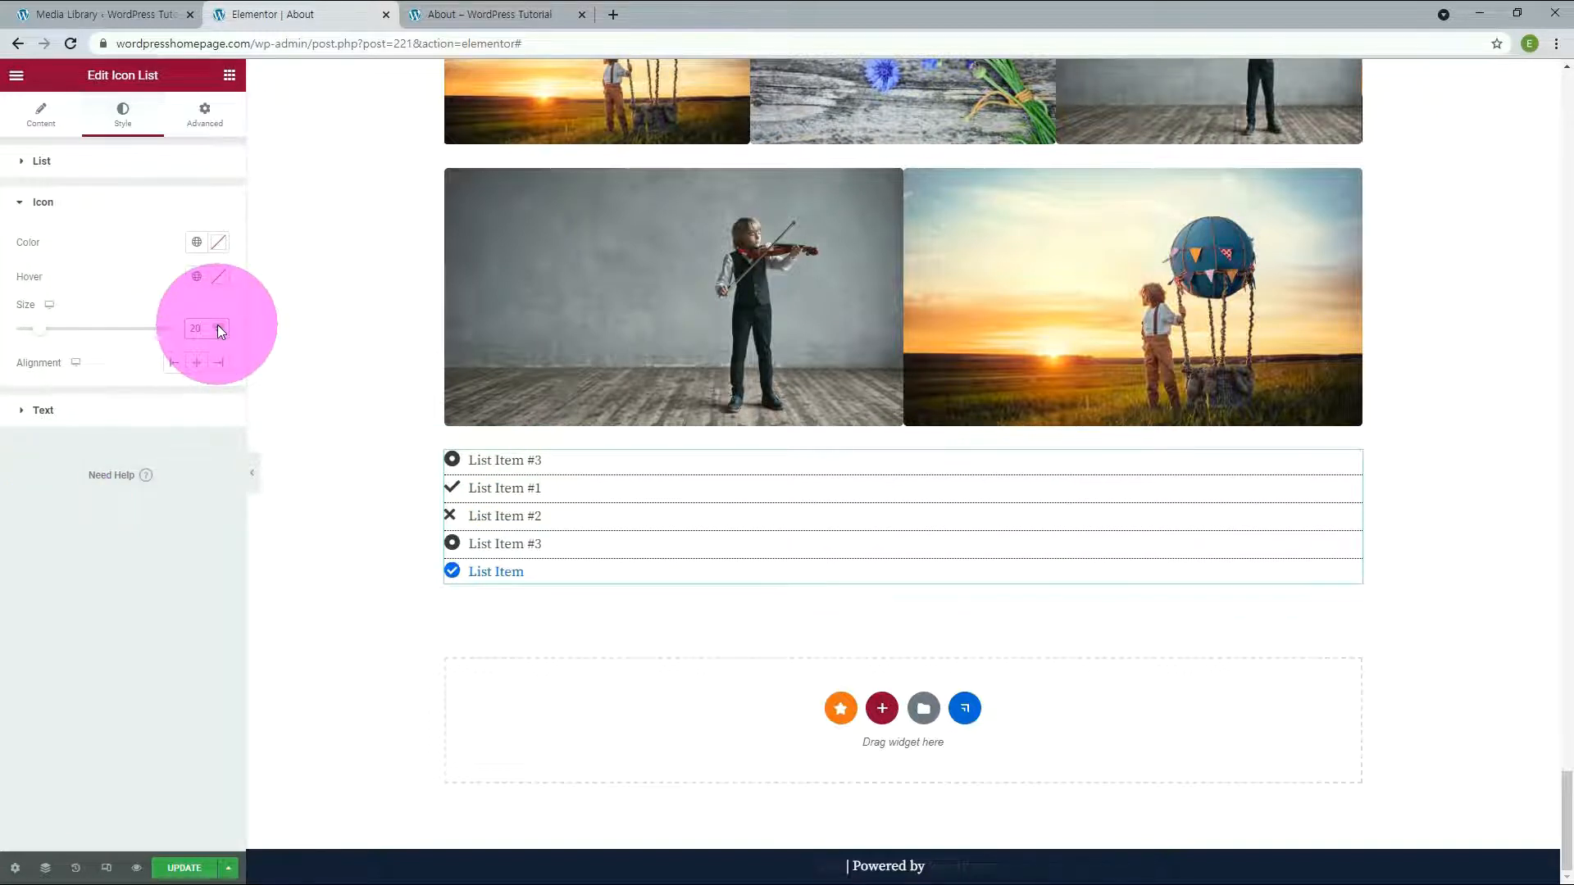
# Try center and right alignment for the list's icons and settle on left
pyautogui.click(196, 362)
pyautogui.click(218, 366)
pyautogui.click(174, 364)
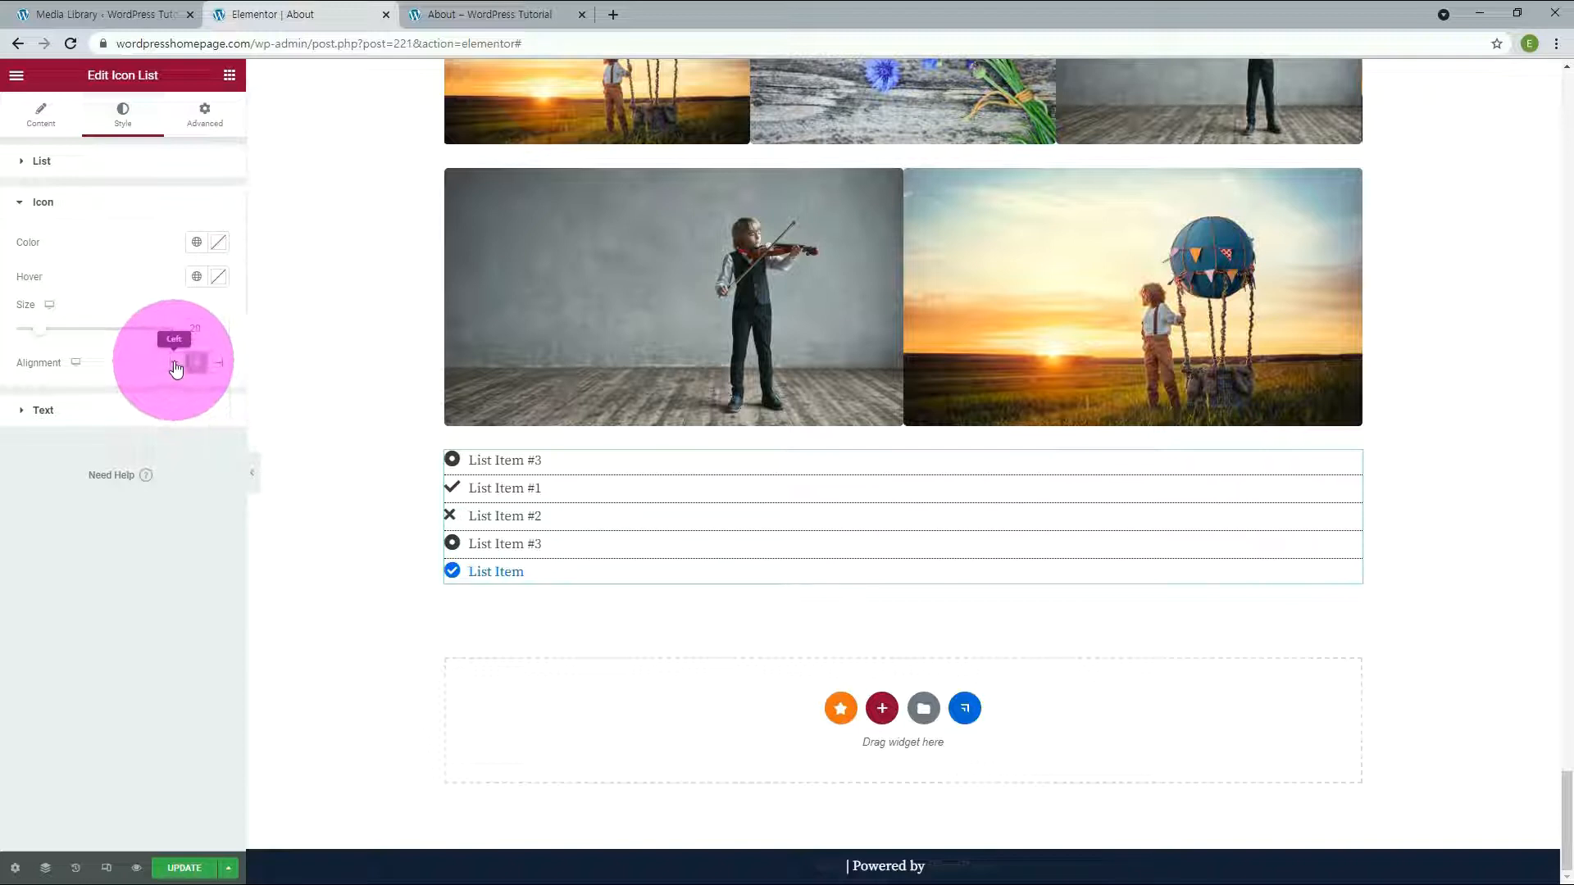
# Set the list's text color to the global Secondary color and its hover color to the global Primary color
pyautogui.click(51, 411)
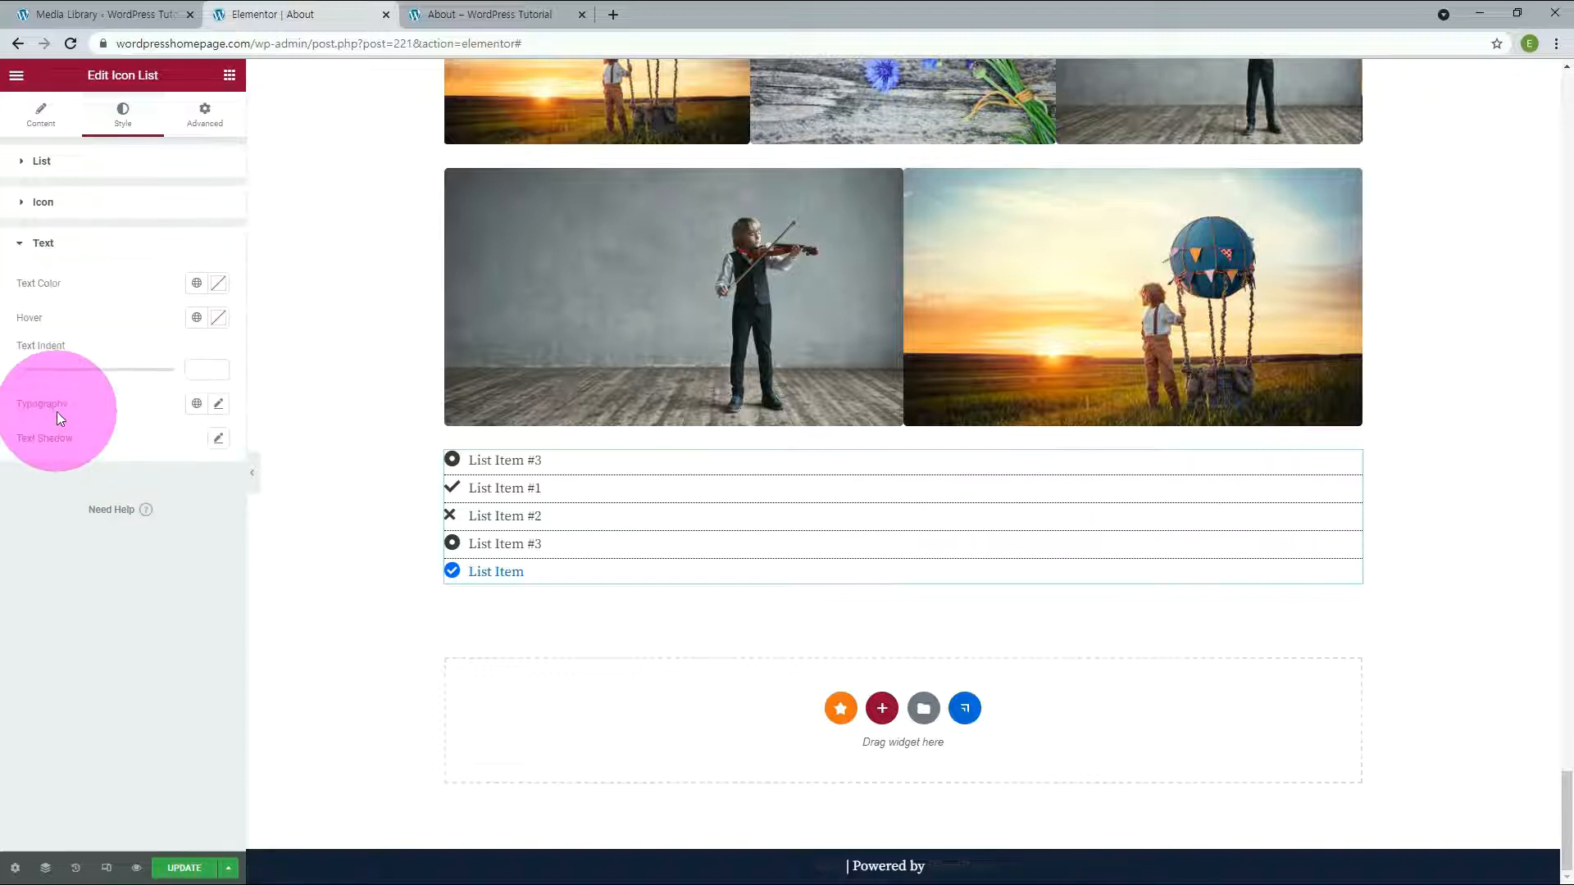
pyautogui.click(196, 284)
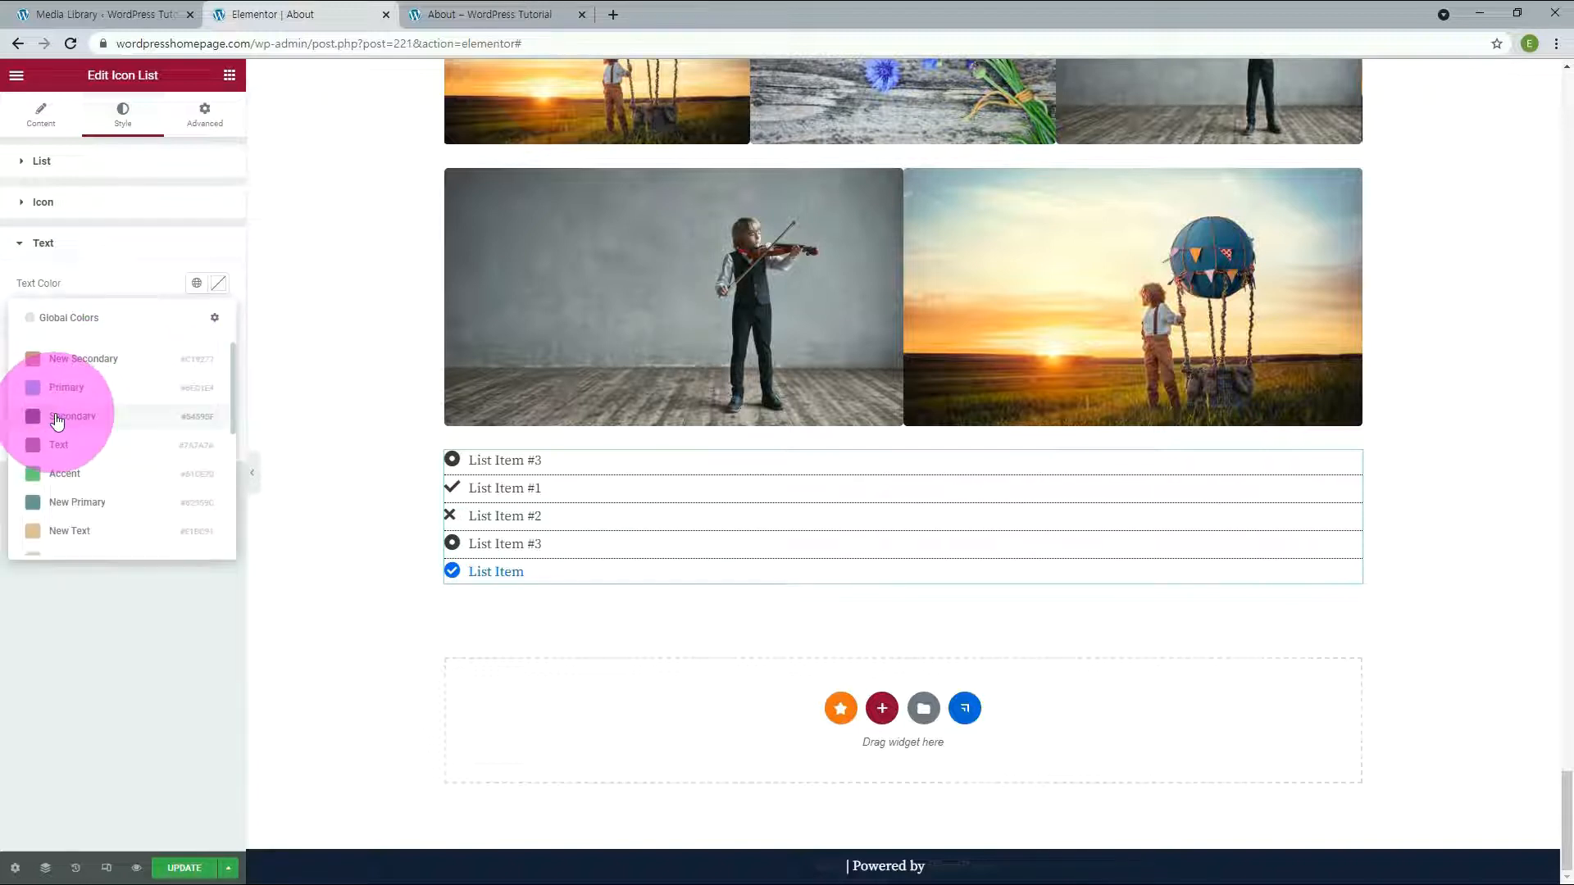
pyautogui.click(56, 415)
pyautogui.click(196, 318)
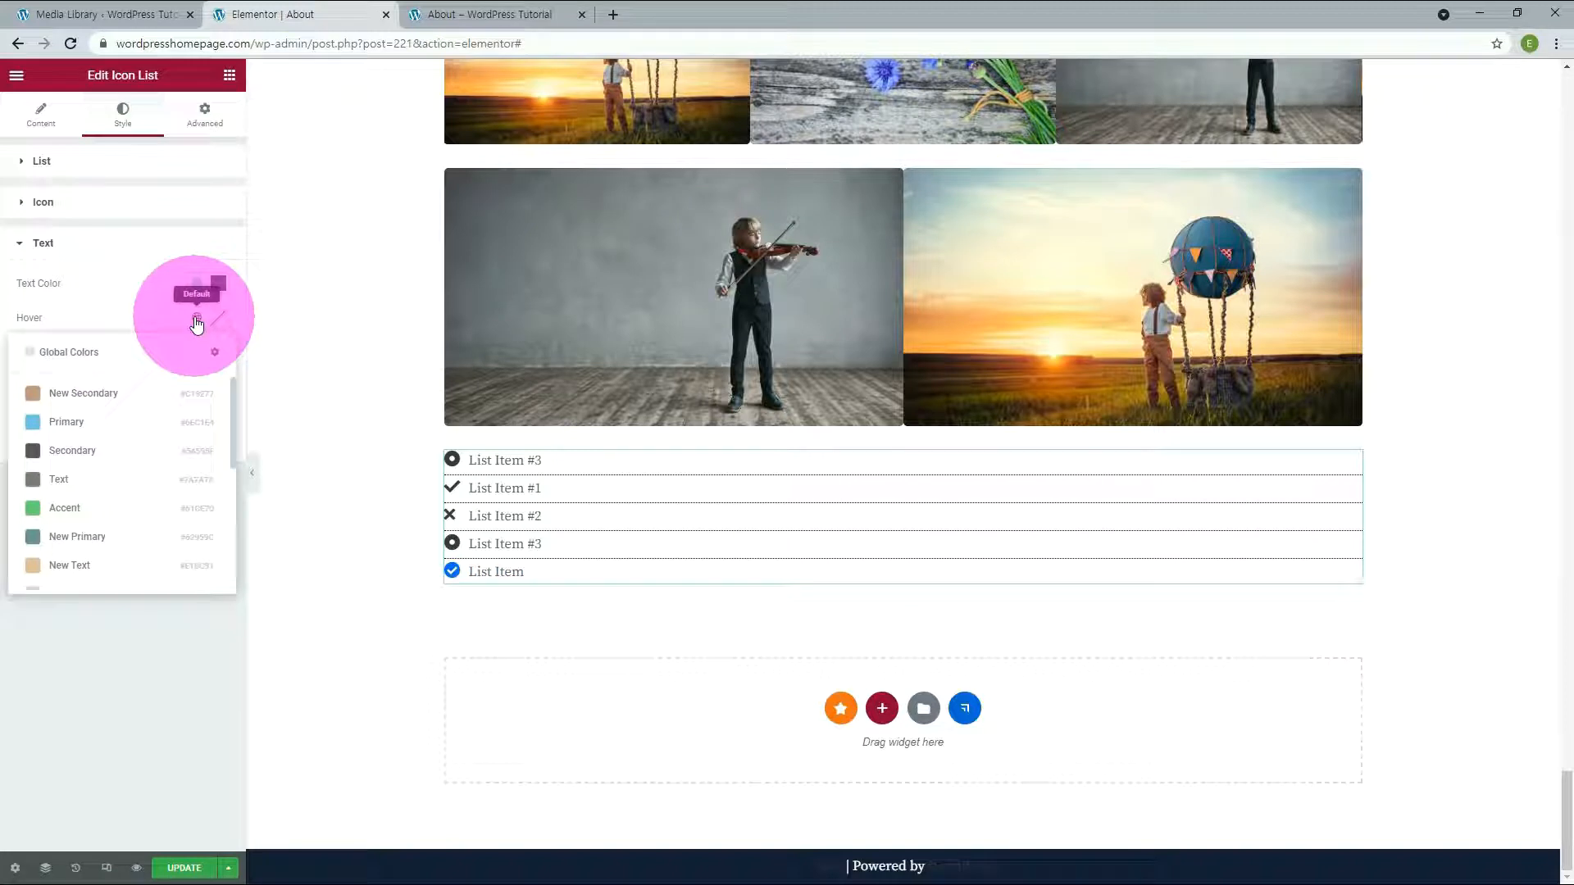
pyautogui.click(82, 422)
# Set the list's text indent to 11 and apply the global font Bai to its typography
pyautogui.click(219, 374)
pyautogui.click(219, 367)
pyautogui.click(197, 405)
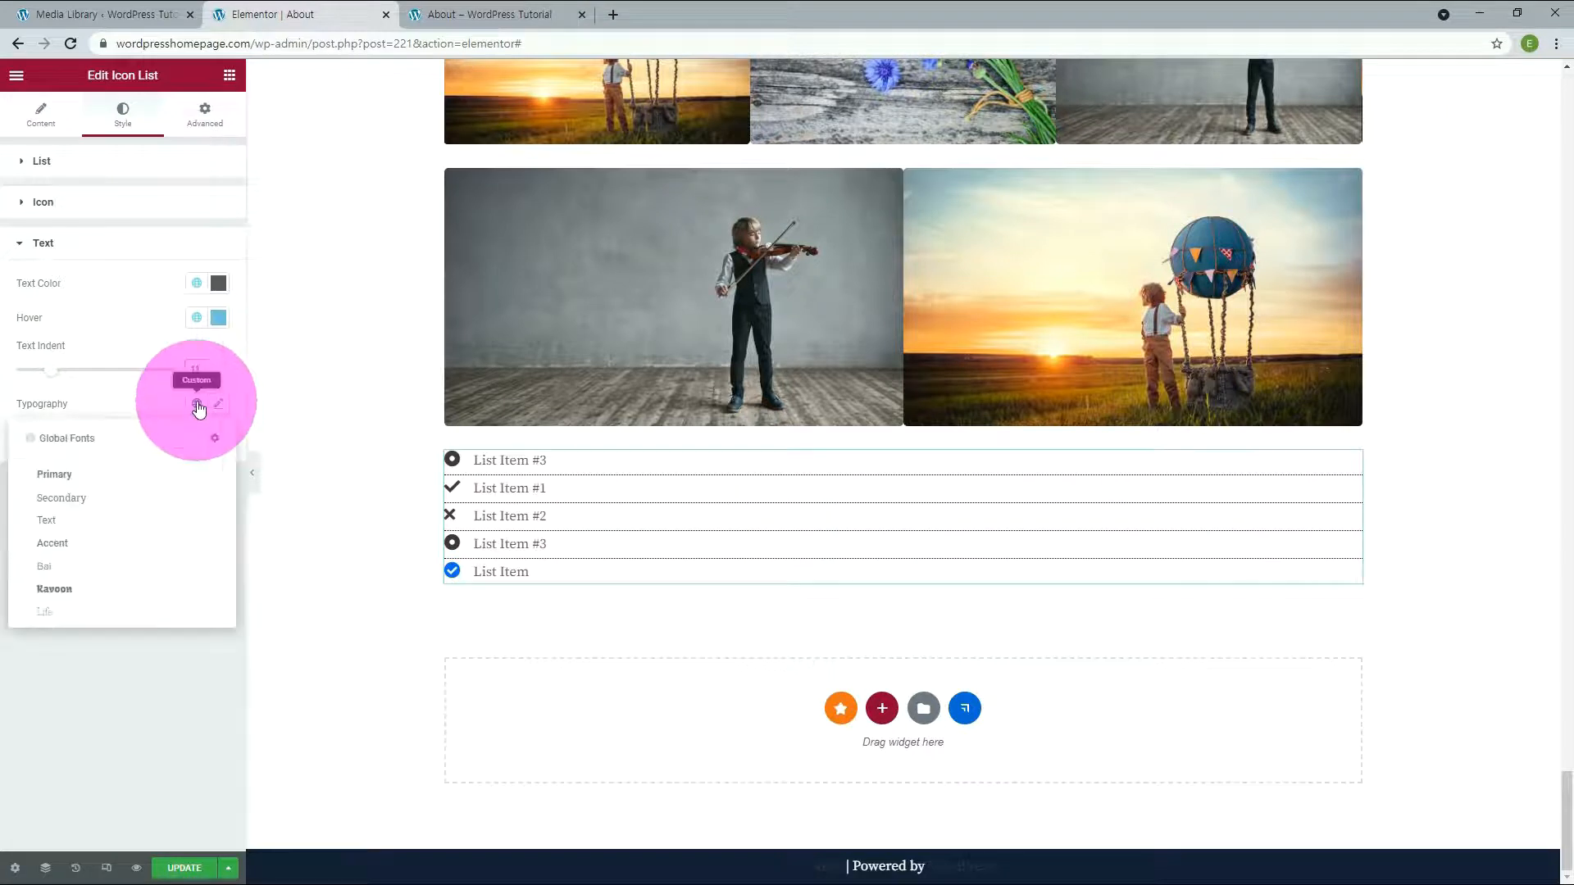
pyautogui.click(49, 567)
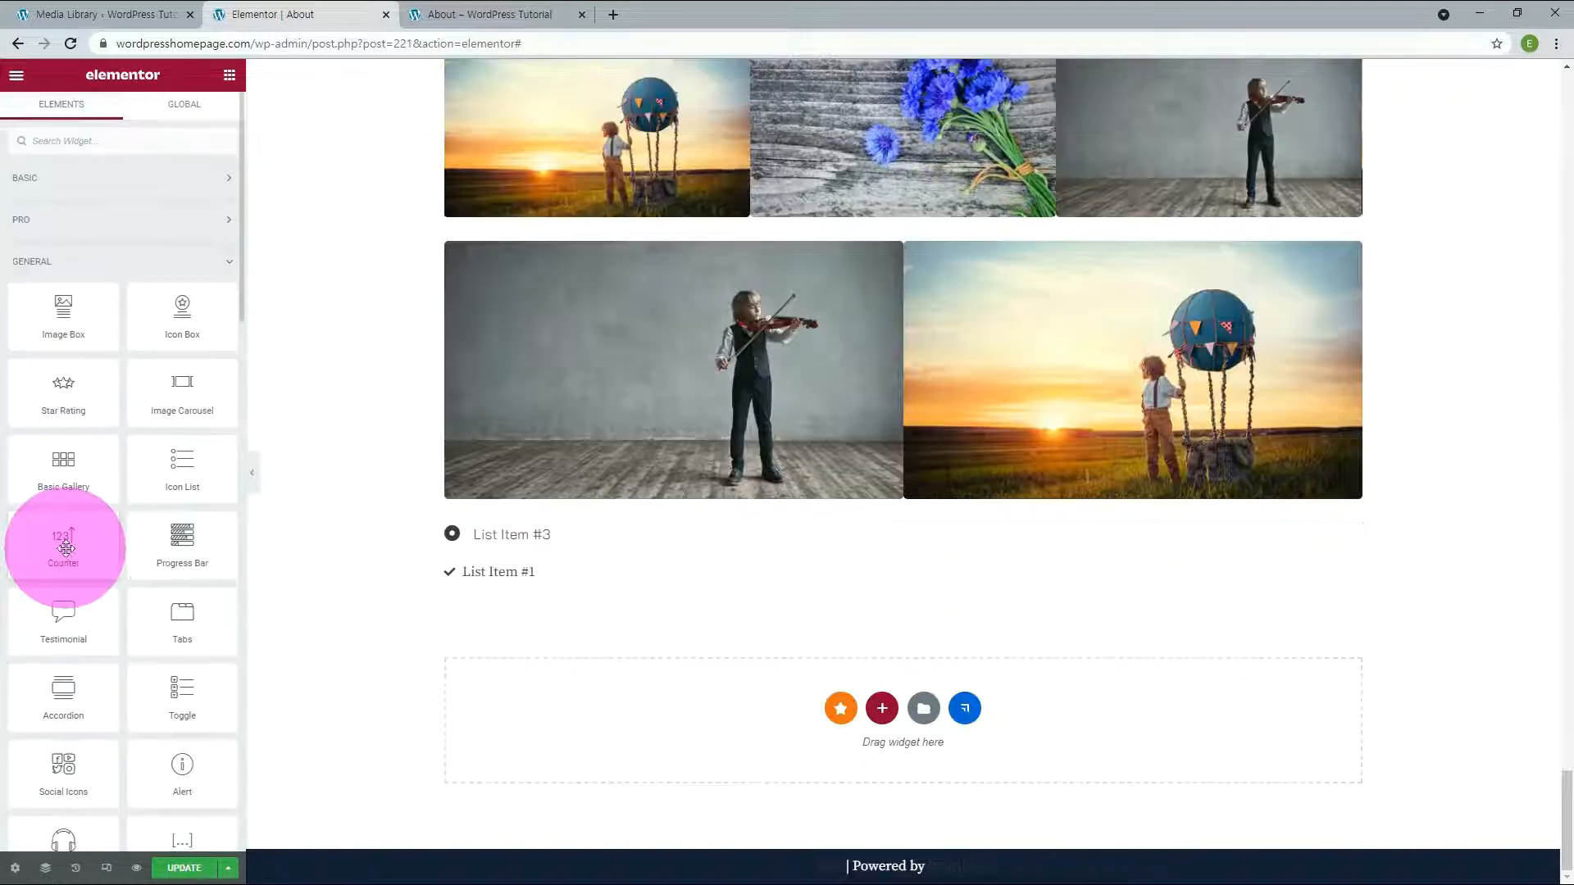
# Add a Counter widget below the icon list and set its starting number to 1
pyautogui.moveTo(63, 545); pyautogui.dragTo(661, 706)
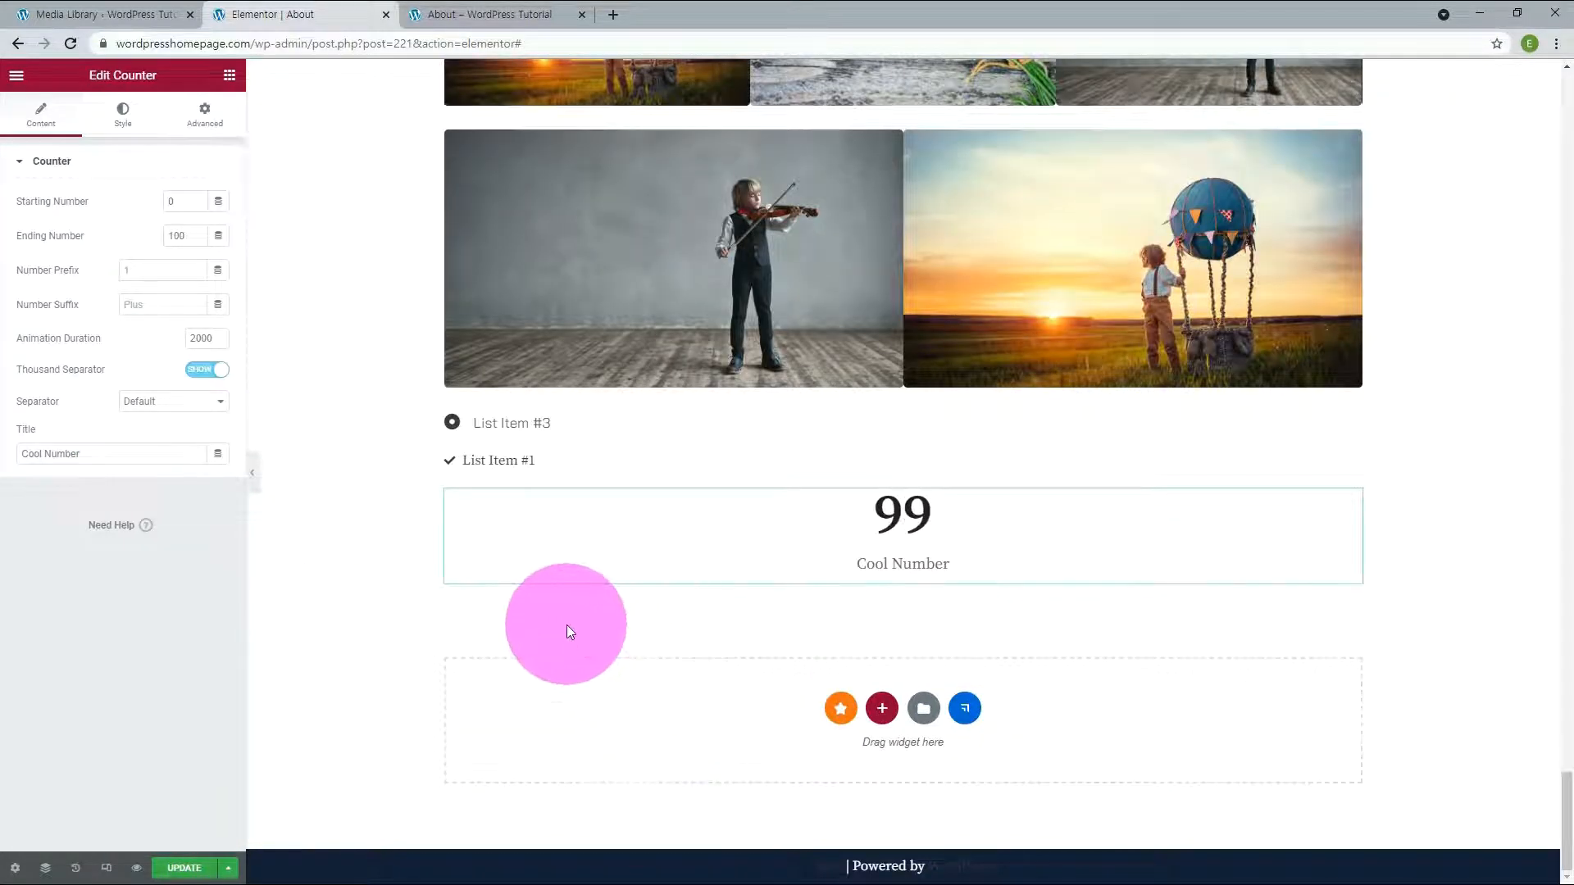
pyautogui.click(167, 204)
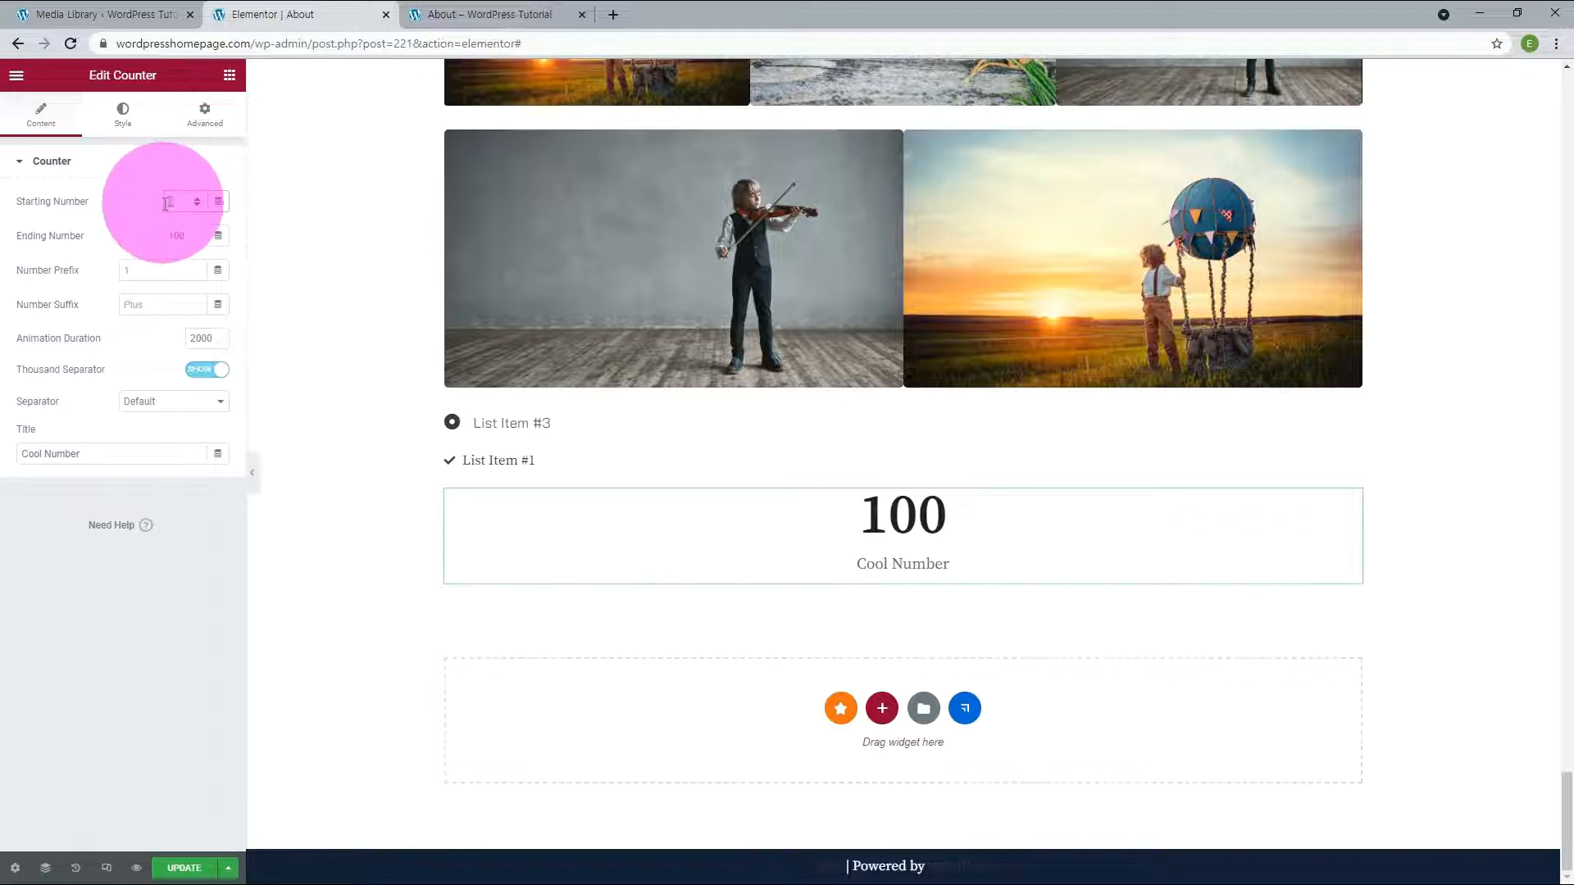
pyautogui.write('1')
# Try "Number" as the counter's prefix, clear it, and try "People" as the number suffix instead
pyautogui.click(163, 272)
pyautogui.write('Number')
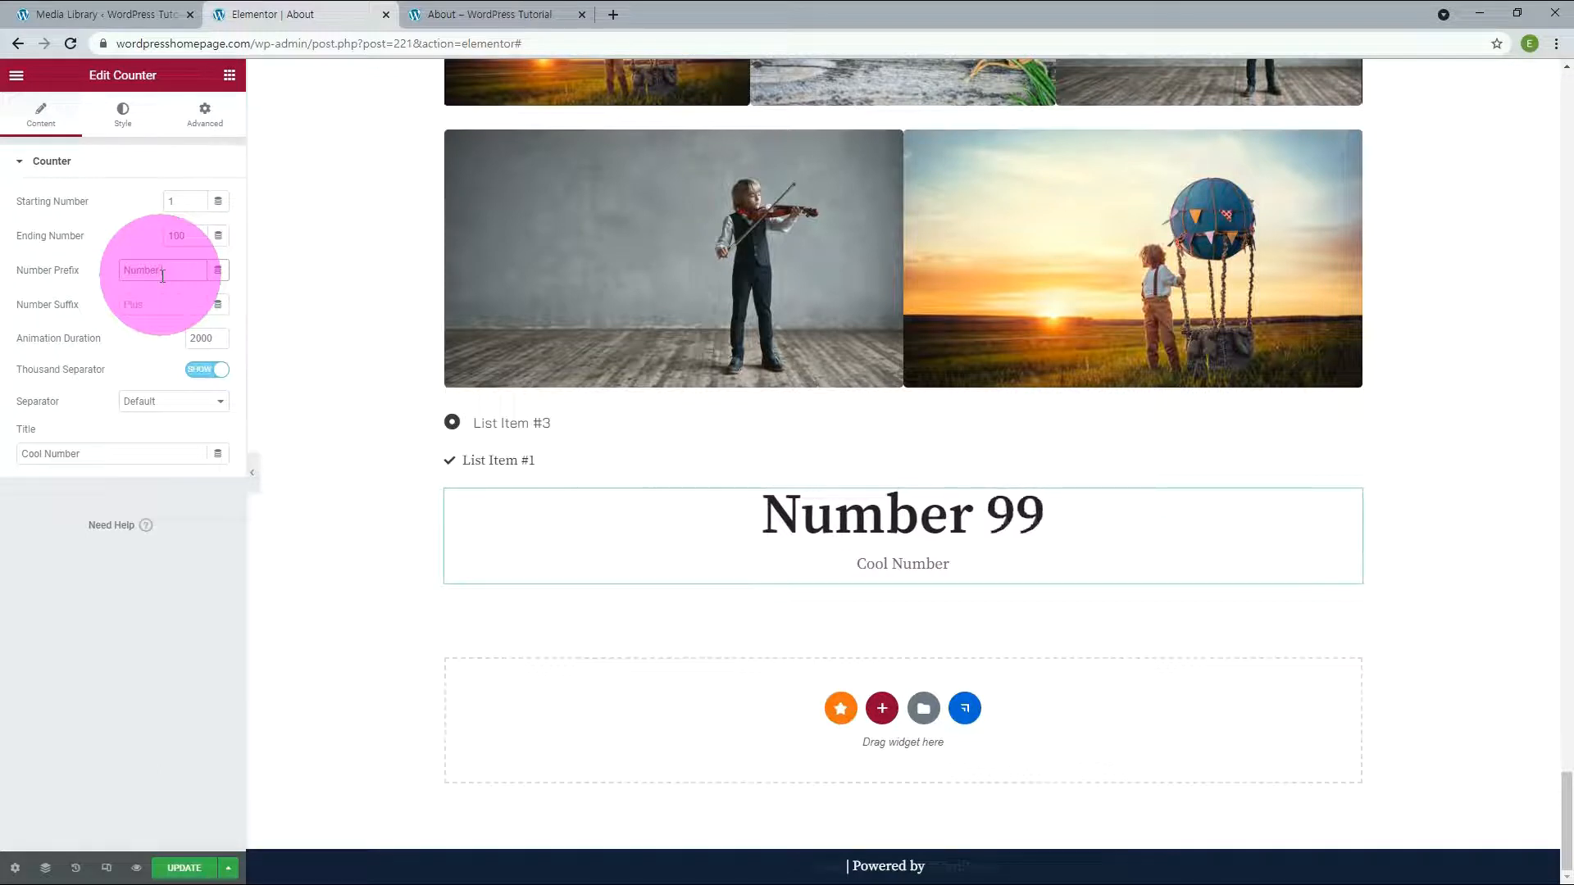
pyautogui.hotkey('ctrl', 'a')
pyautogui.press('BackSpace')
pyautogui.click(148, 303)
pyautogui.write('People')
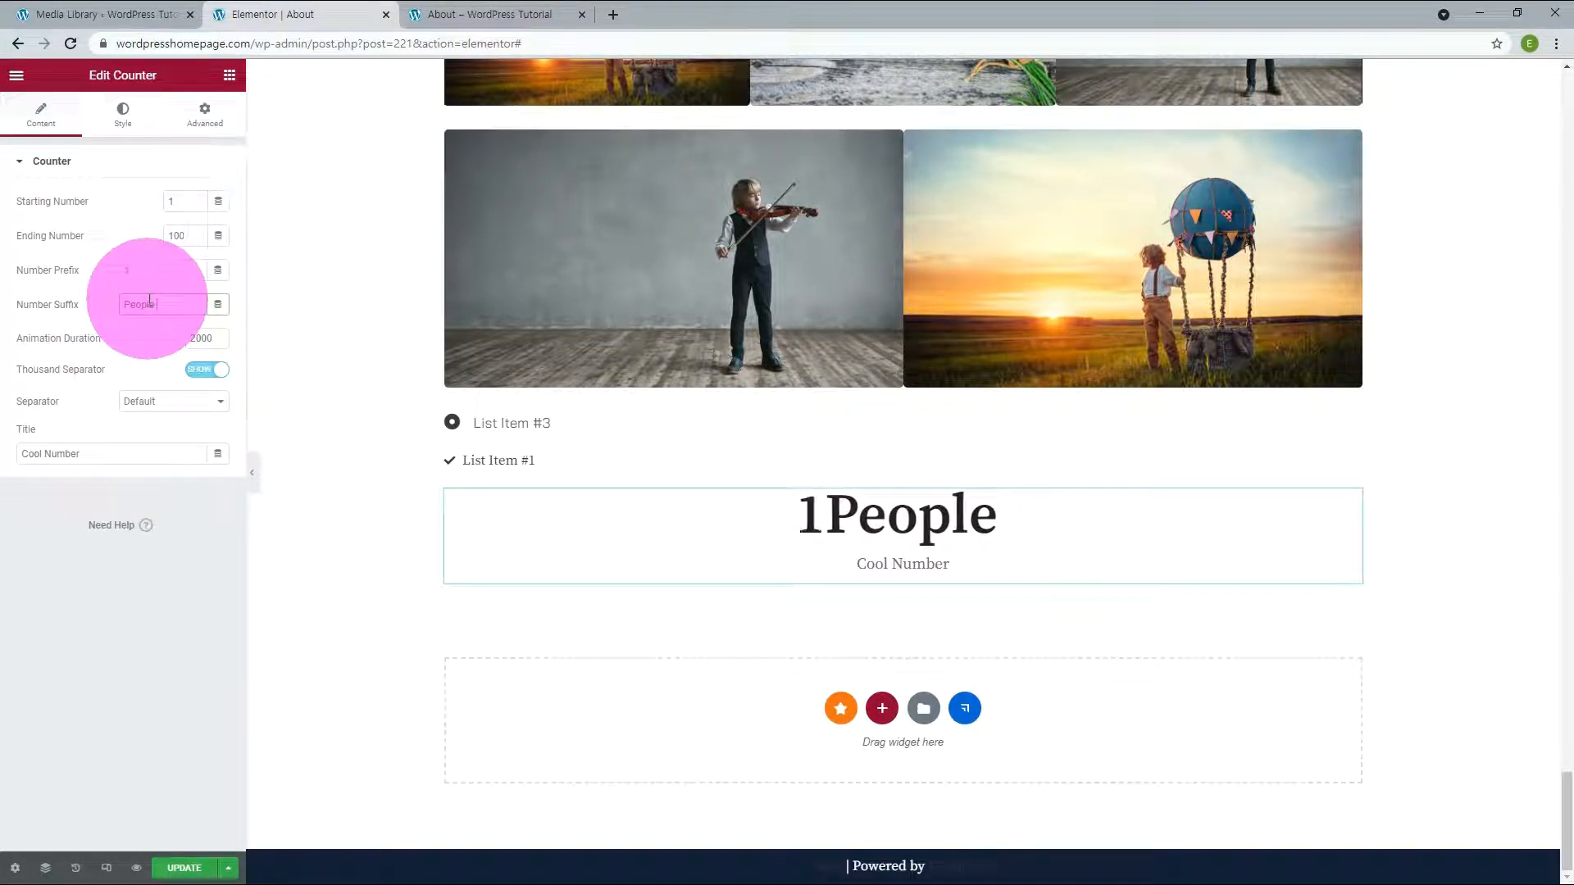
# Set the counter's ending number to 10000 and animation duration to 5000, with Dot as the thousand separator
pyautogui.moveTo(196, 339); pyautogui.dragTo(184, 340)
pyautogui.write('5')
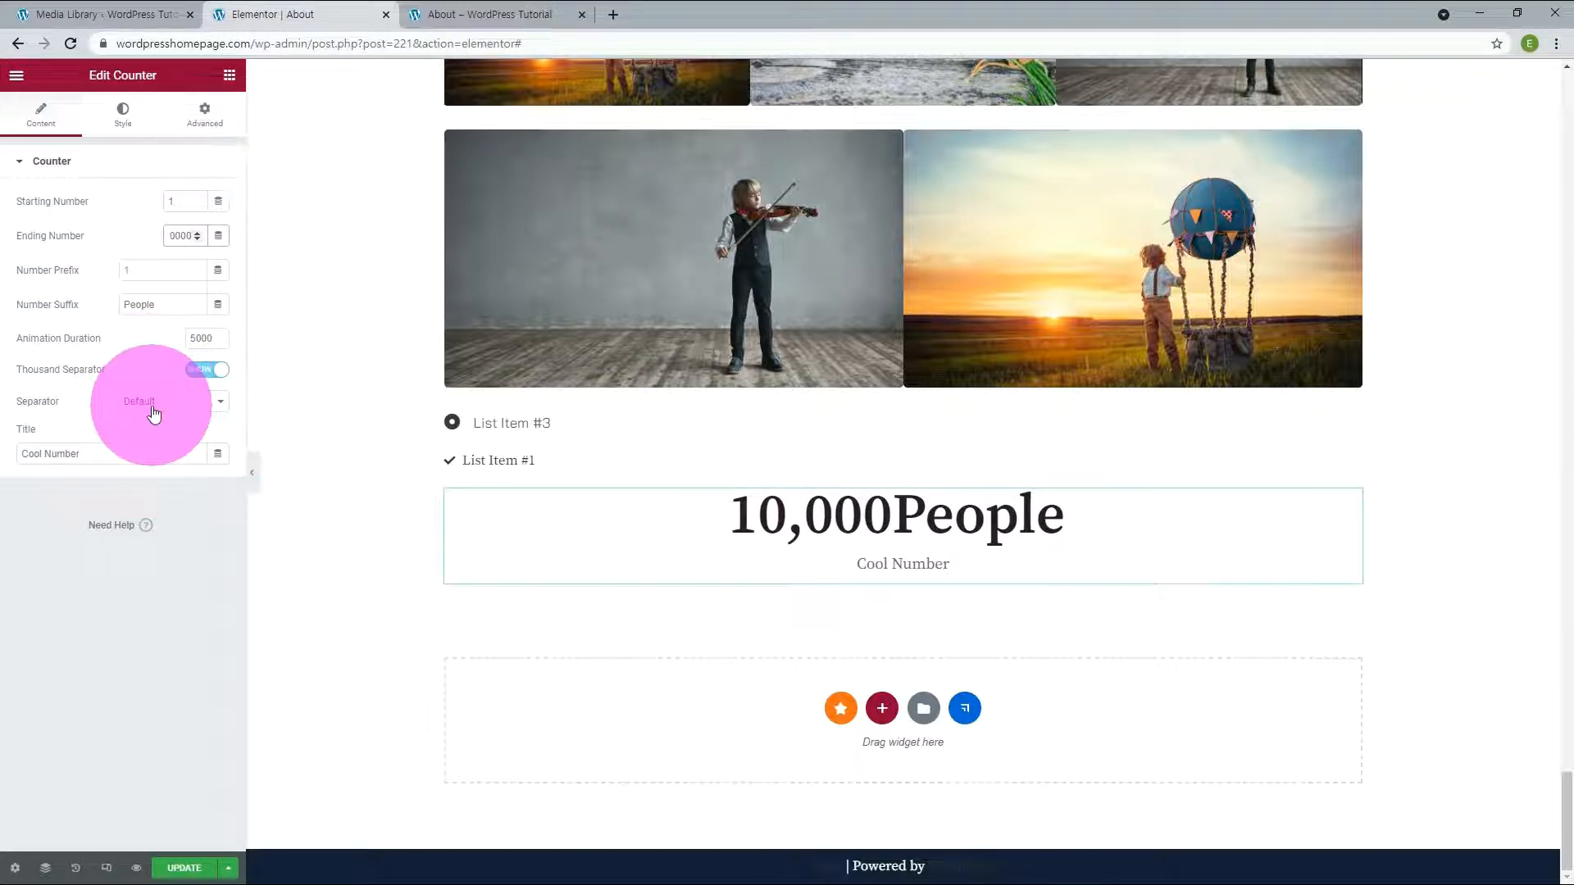
pyautogui.click(153, 412)
pyautogui.click(145, 437)
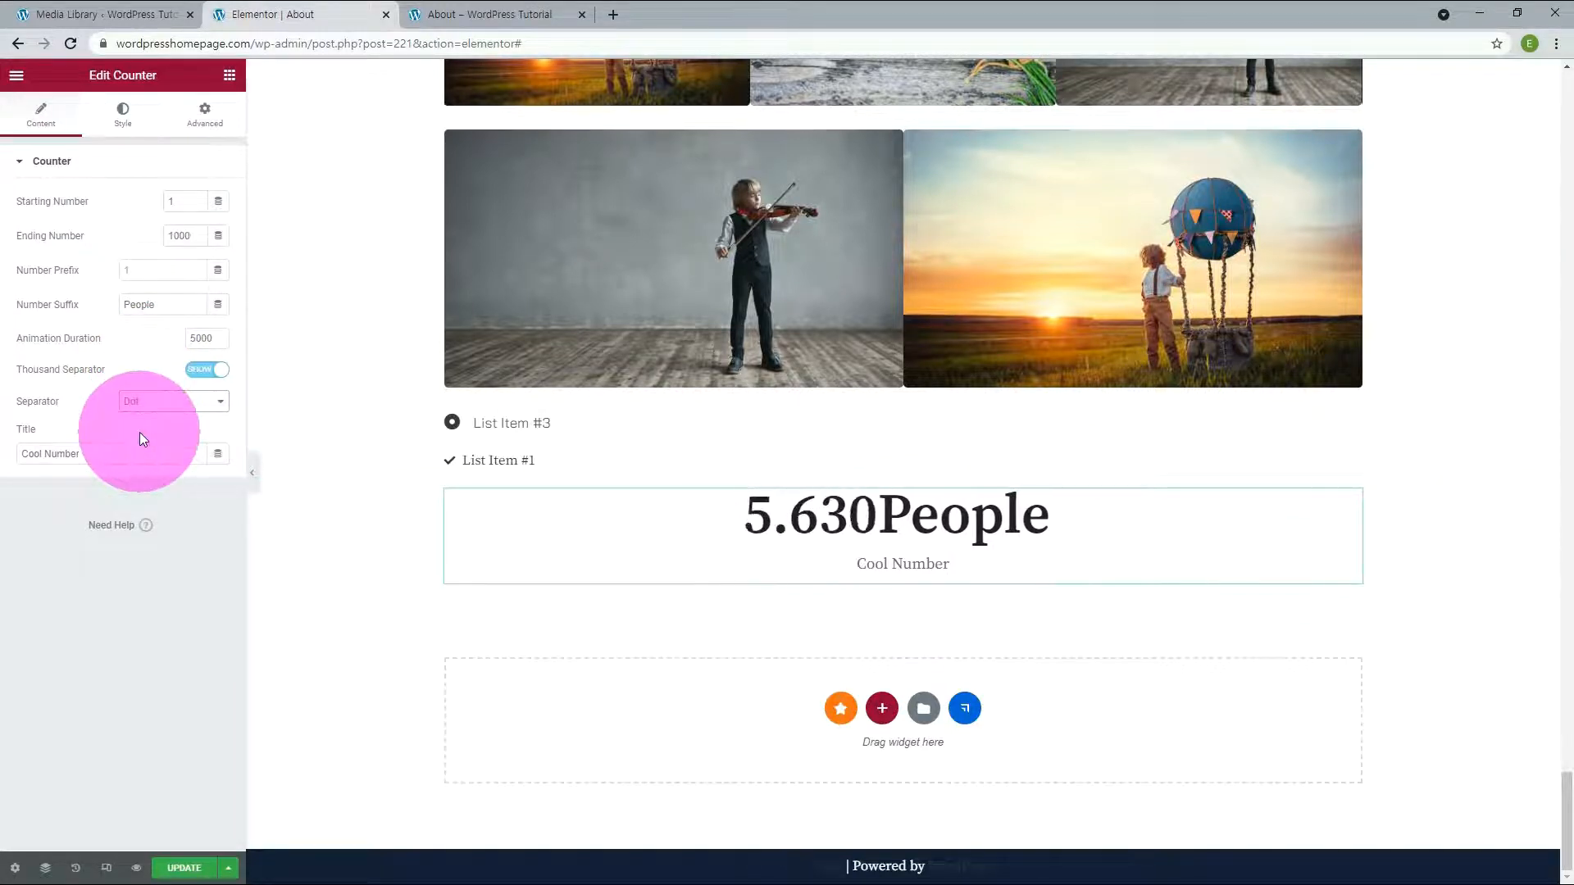
# Remove the counter's number suffix and change its title to "People"
pyautogui.tripleClick(107, 453)
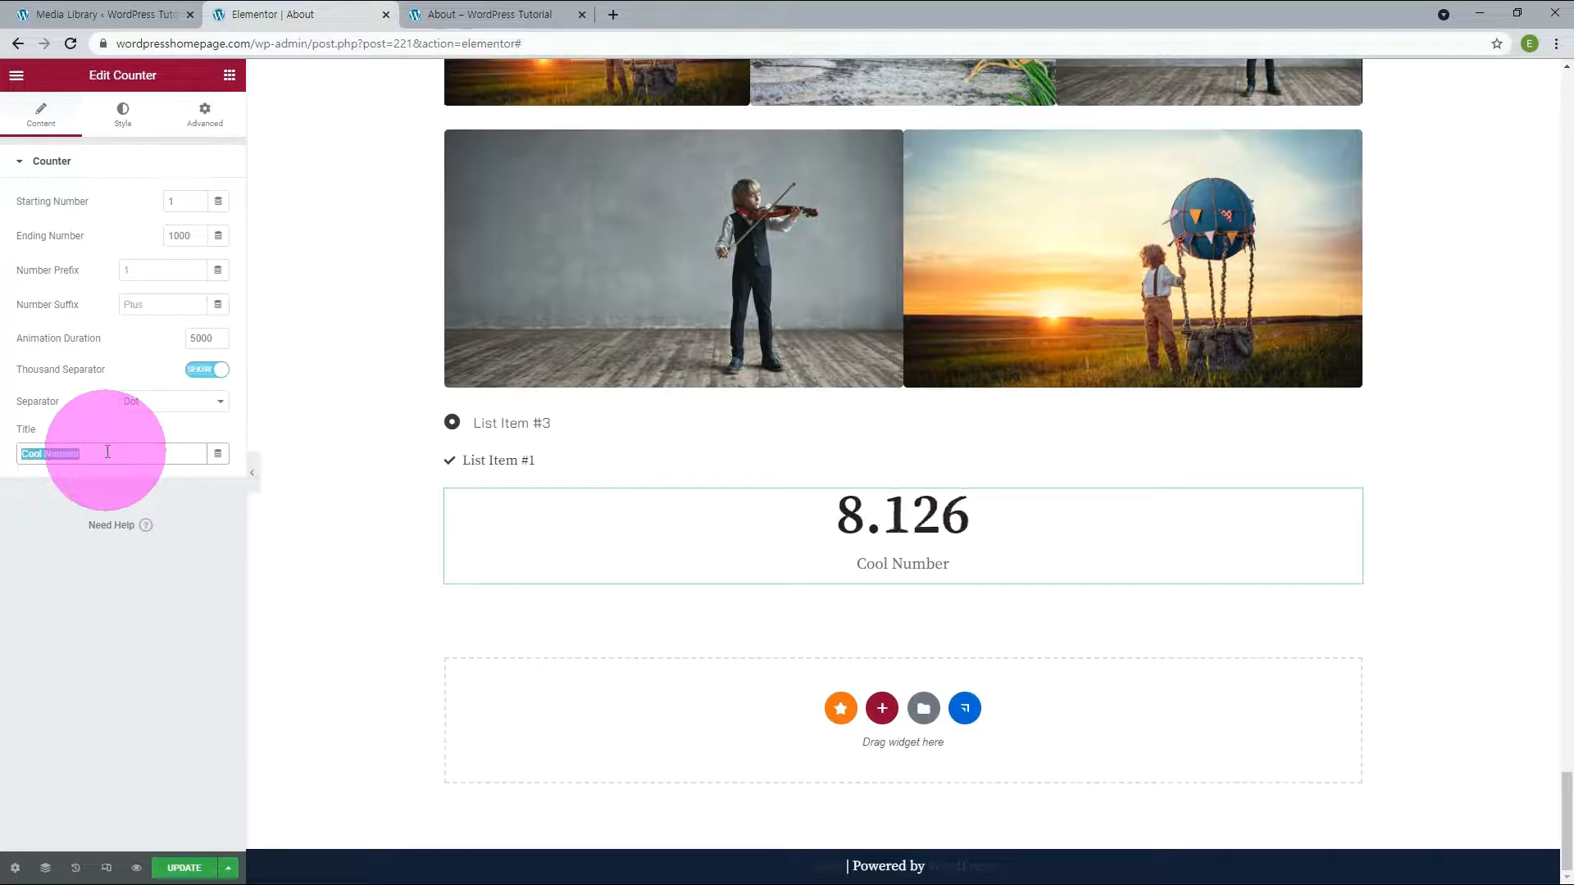
pyautogui.write('People')
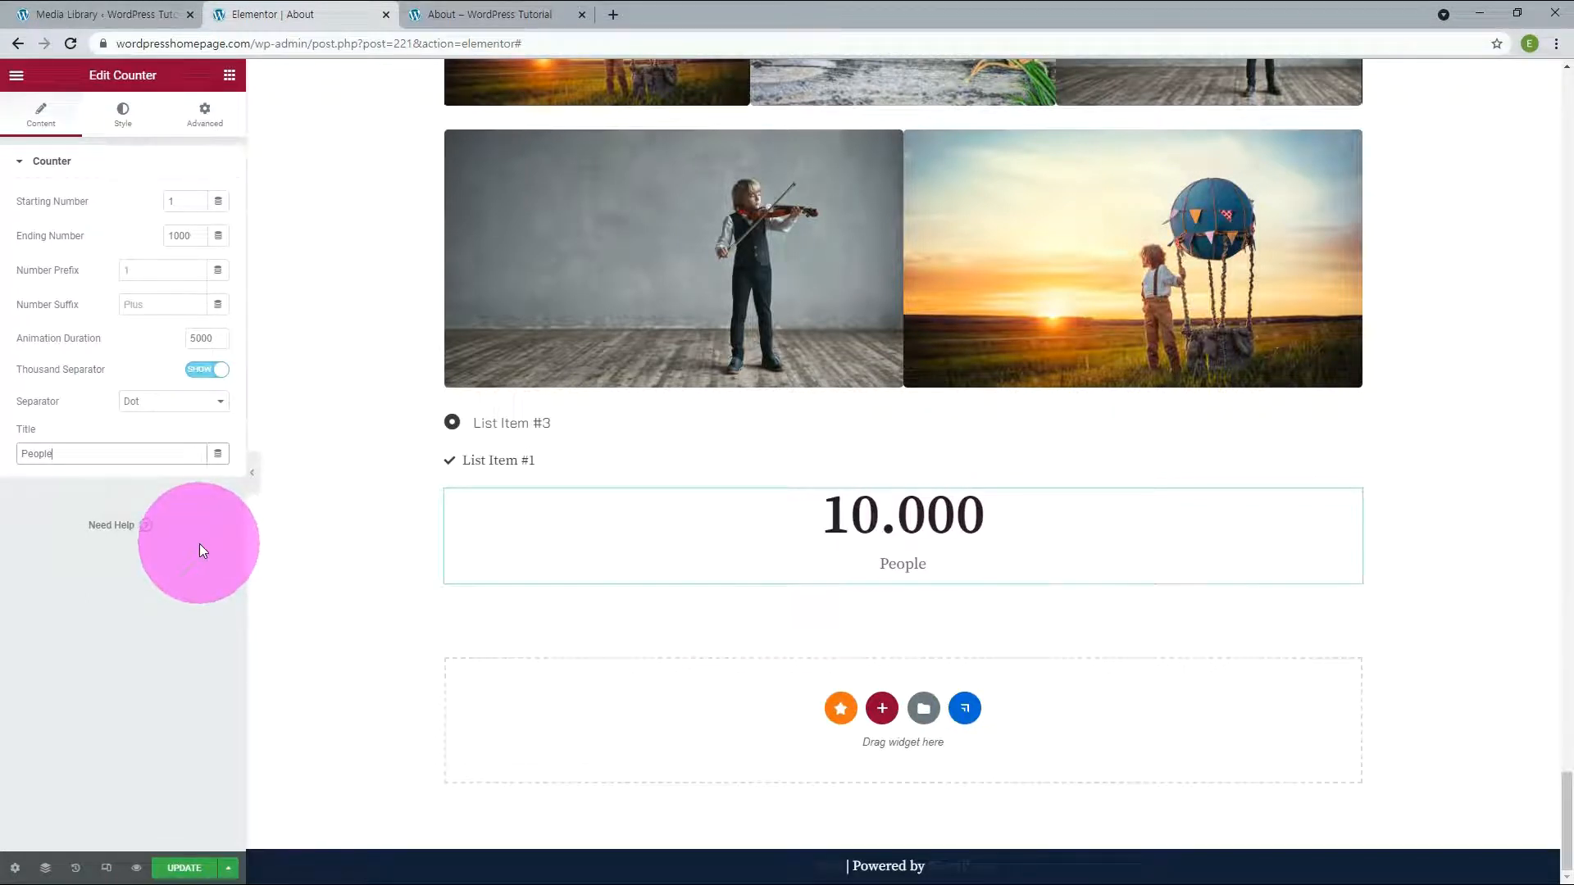
pyautogui.press('Escape')
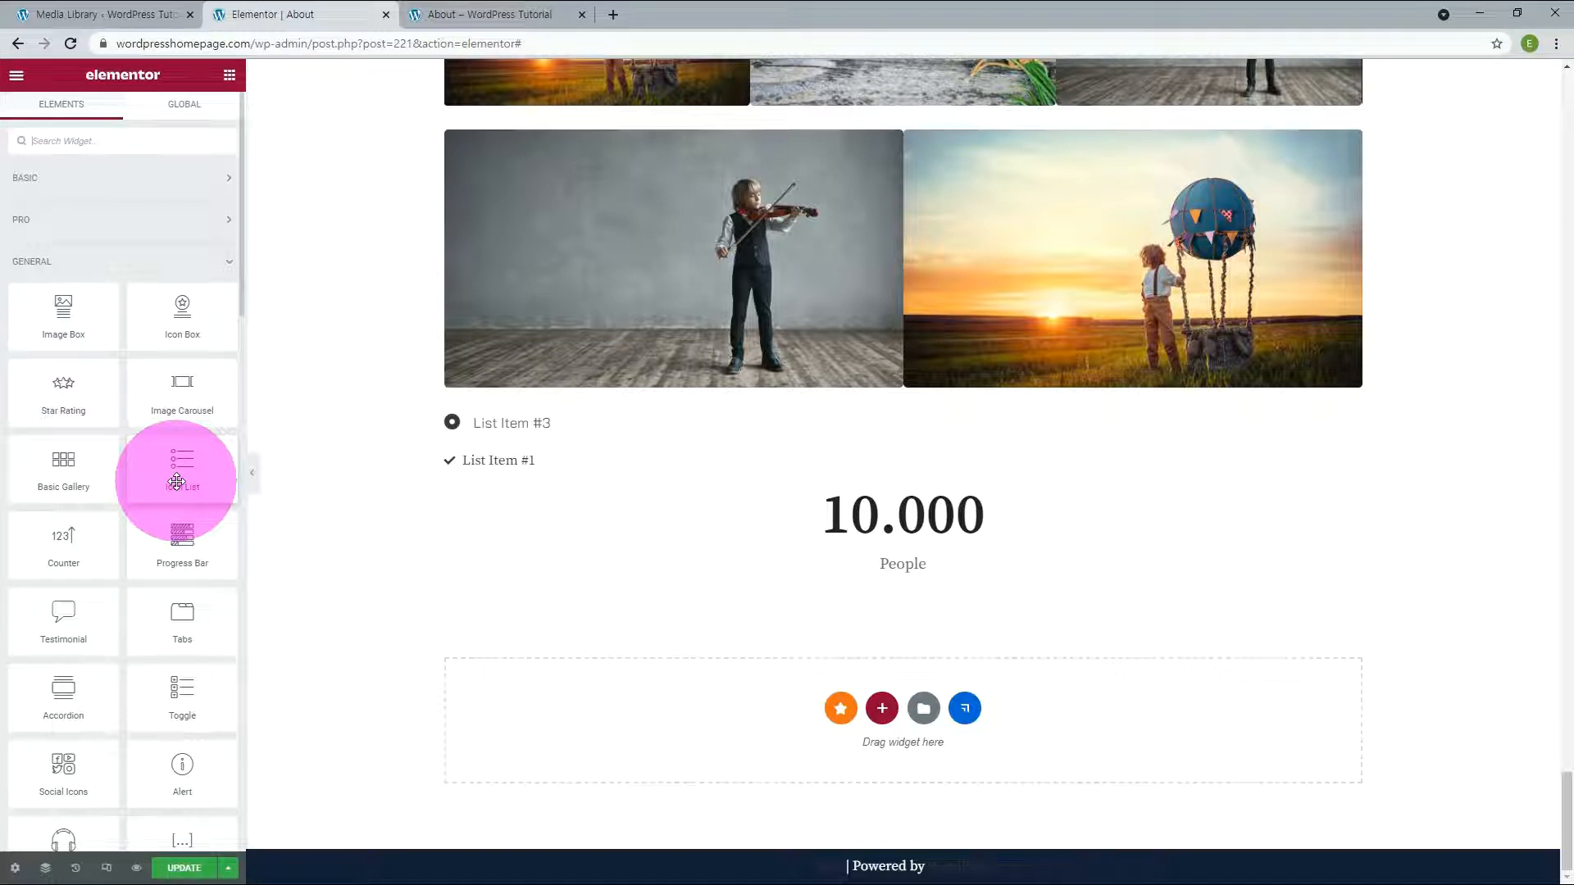
# Add a two-column section below the counter and place a Progress Bar widget in its first column
pyautogui.click(882, 709)
pyautogui.click(781, 662)
pyautogui.press('Escape')
pyautogui.moveTo(183, 544); pyautogui.dragTo(614, 569)
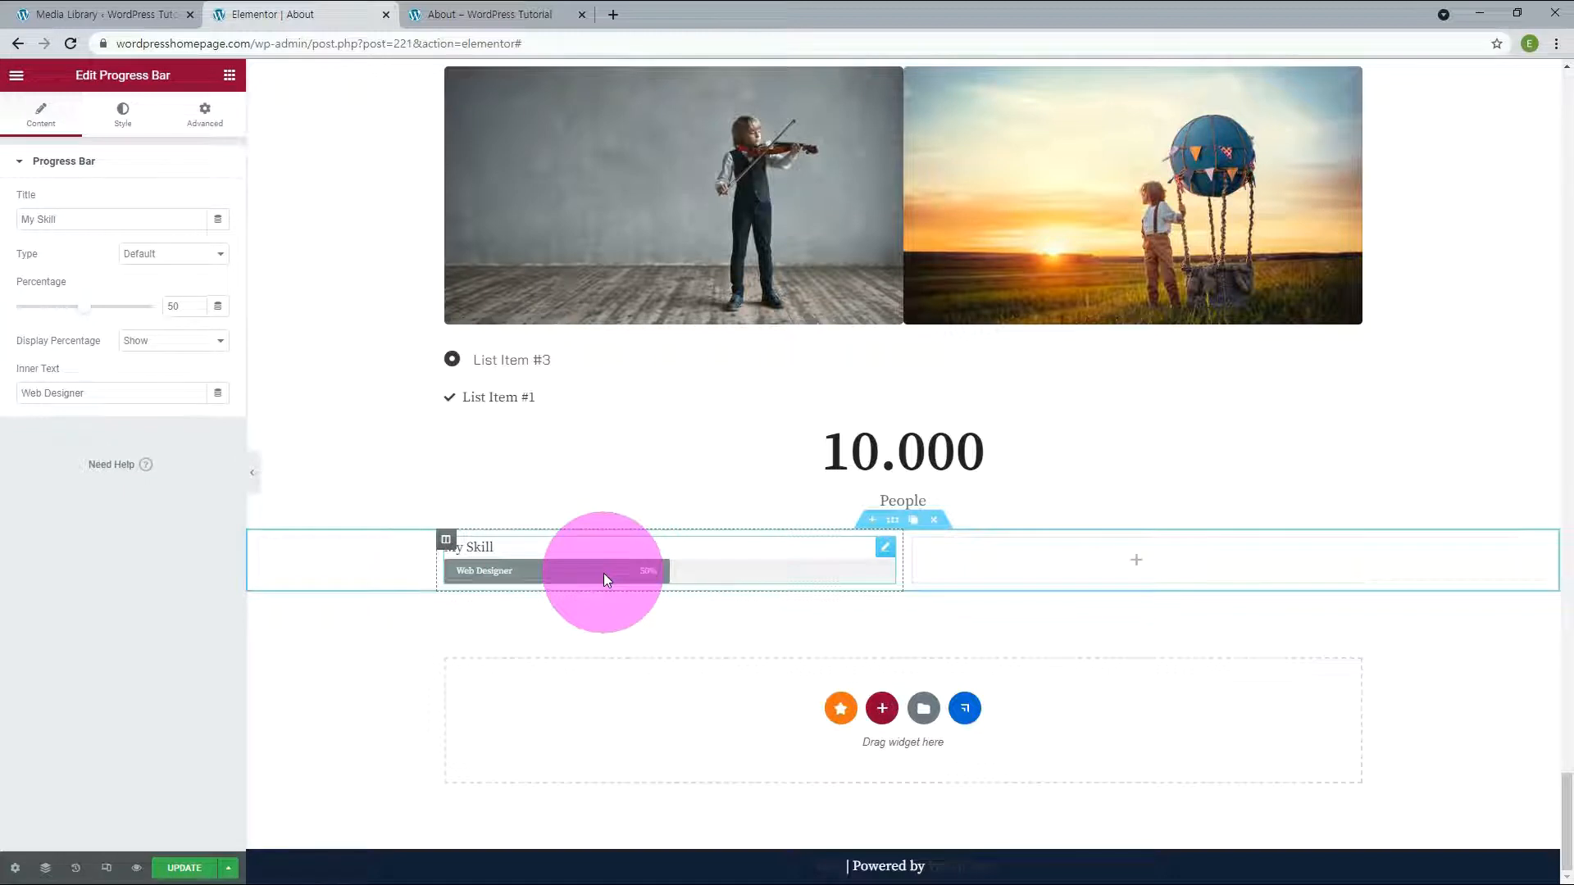
# Add two more Progress Bar widgets to the first column, making a stack of three bars
pyautogui.click(1135, 560)
pyautogui.moveTo(187, 549); pyautogui.dragTo(603, 574)
pyautogui.moveTo(282, 498); pyautogui.dragTo(697, 572)
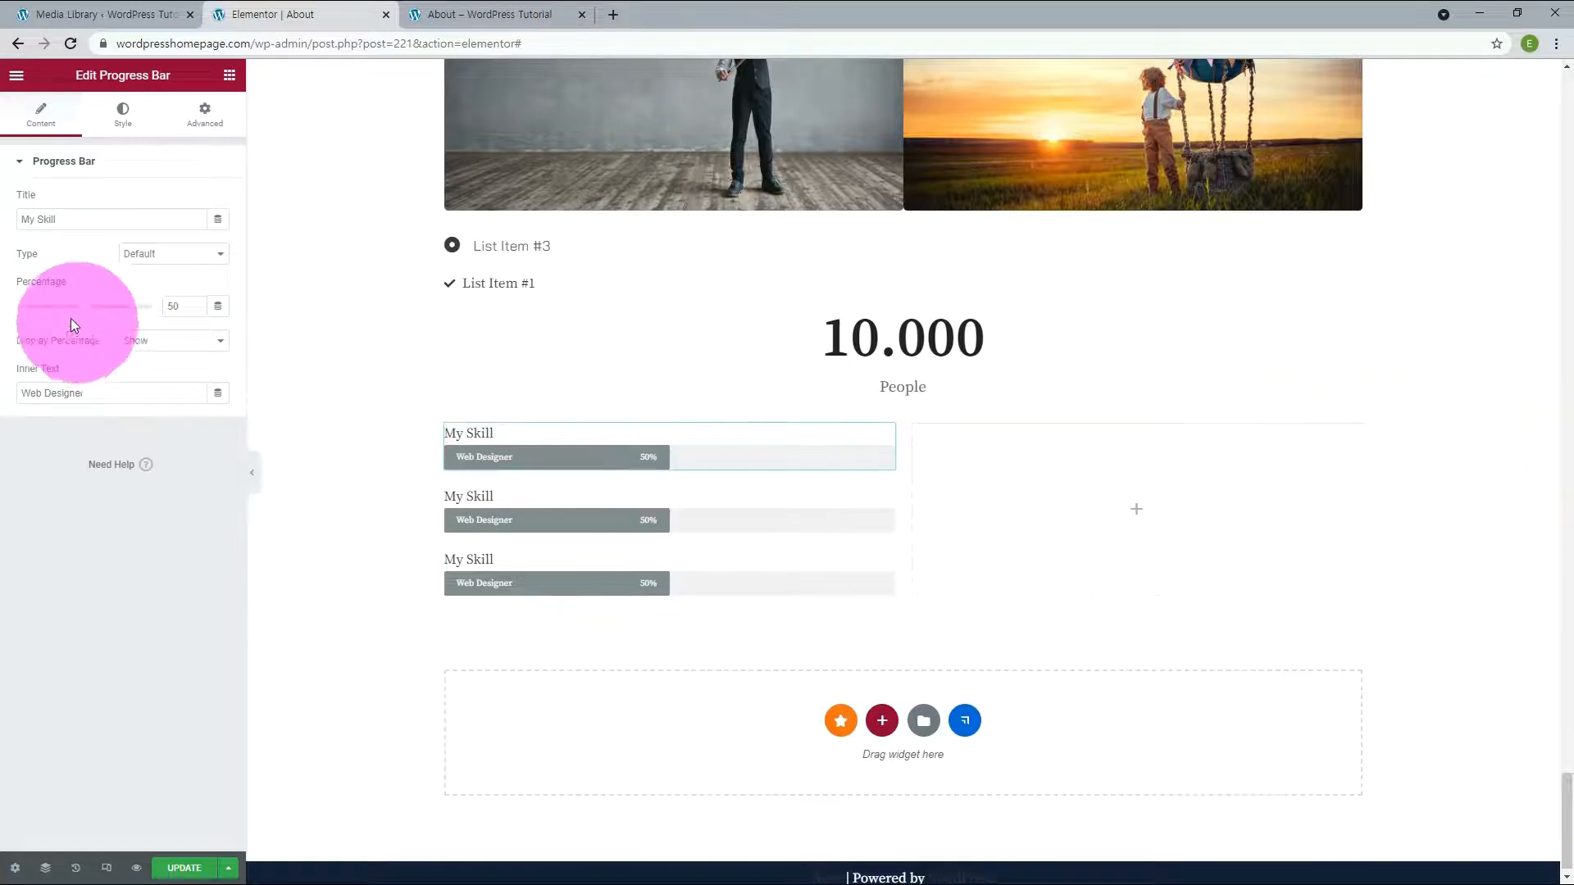
# Set the first progress bar's percentage to 24 and the third one's to 76
pyautogui.moveTo(84, 308); pyautogui.dragTo(47, 314)
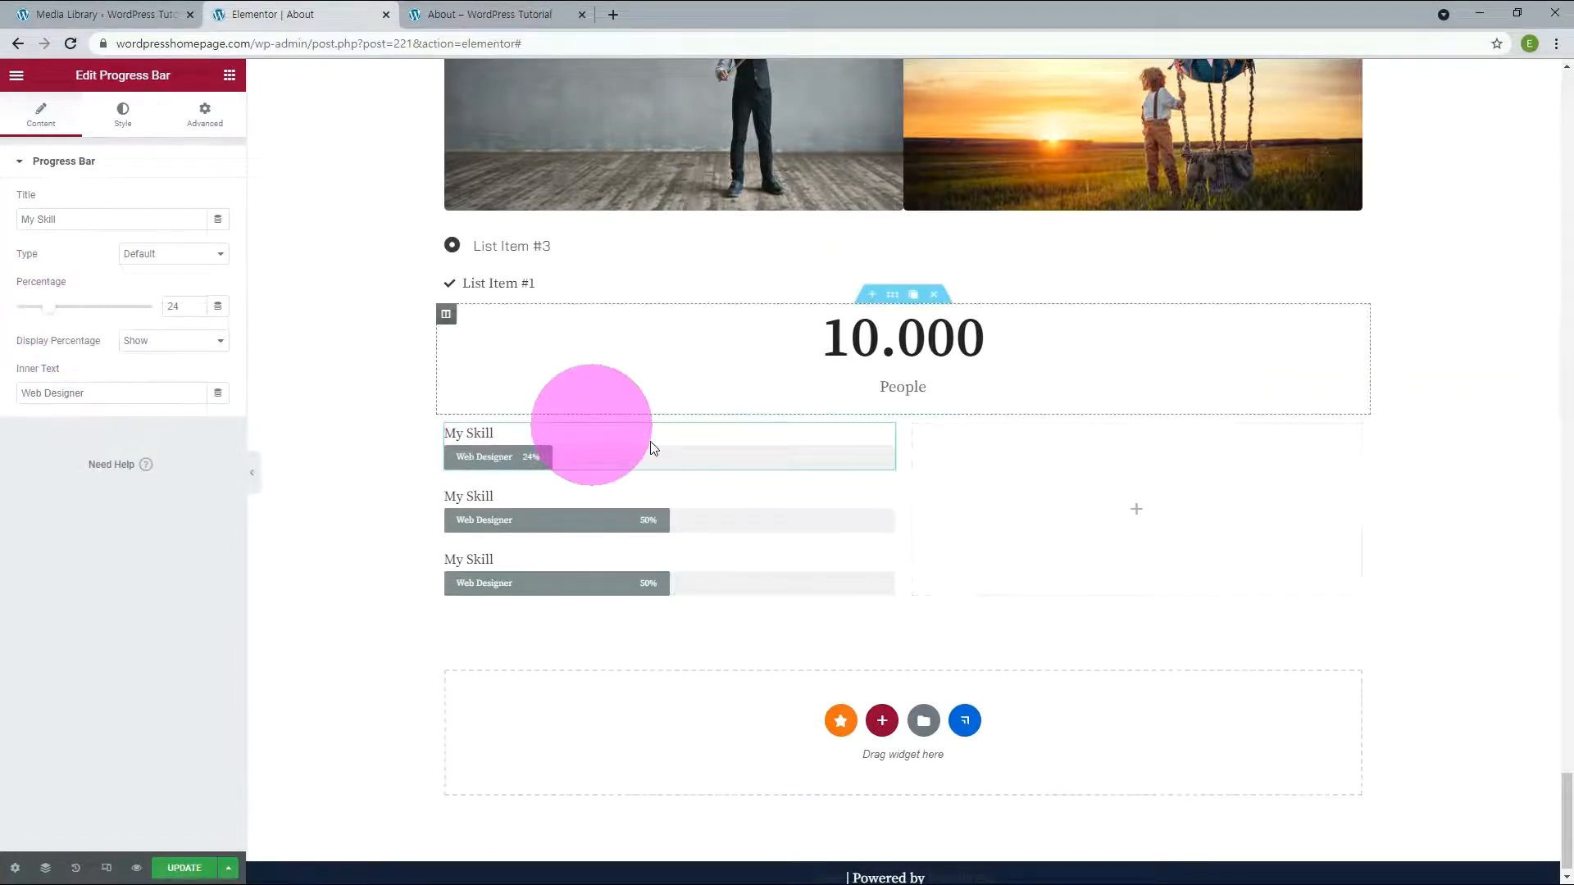
pyautogui.click(884, 502)
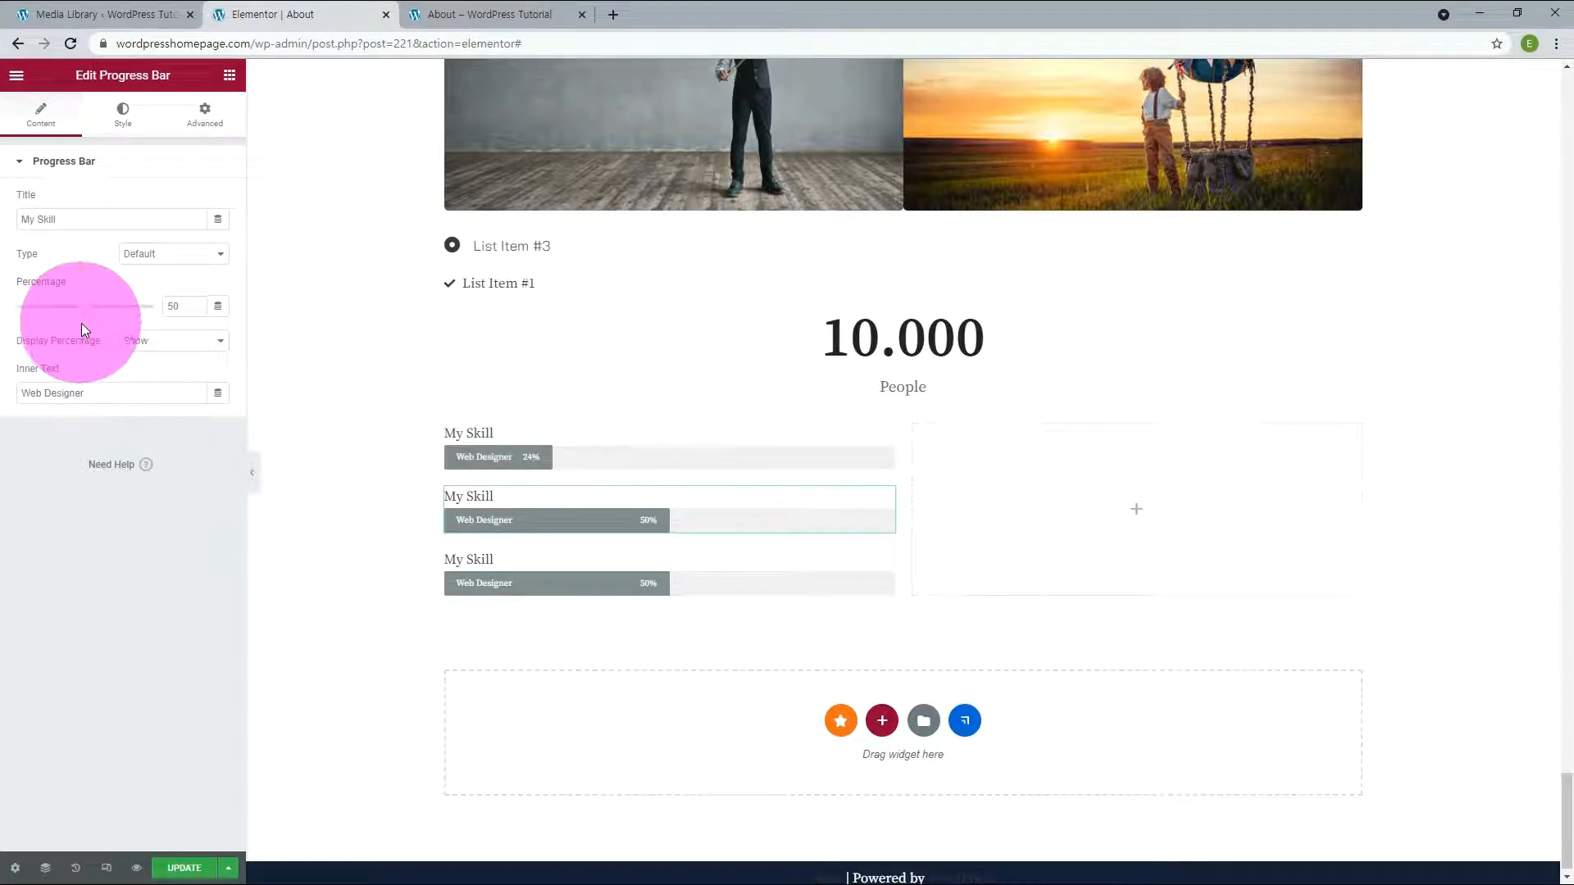
pyautogui.click(887, 572)
pyautogui.moveTo(85, 307); pyautogui.dragTo(121, 308)
# Clear the first progress bar's title and set its inner text to "USA"
pyautogui.moveTo(65, 219); pyautogui.dragTo(2, 218)
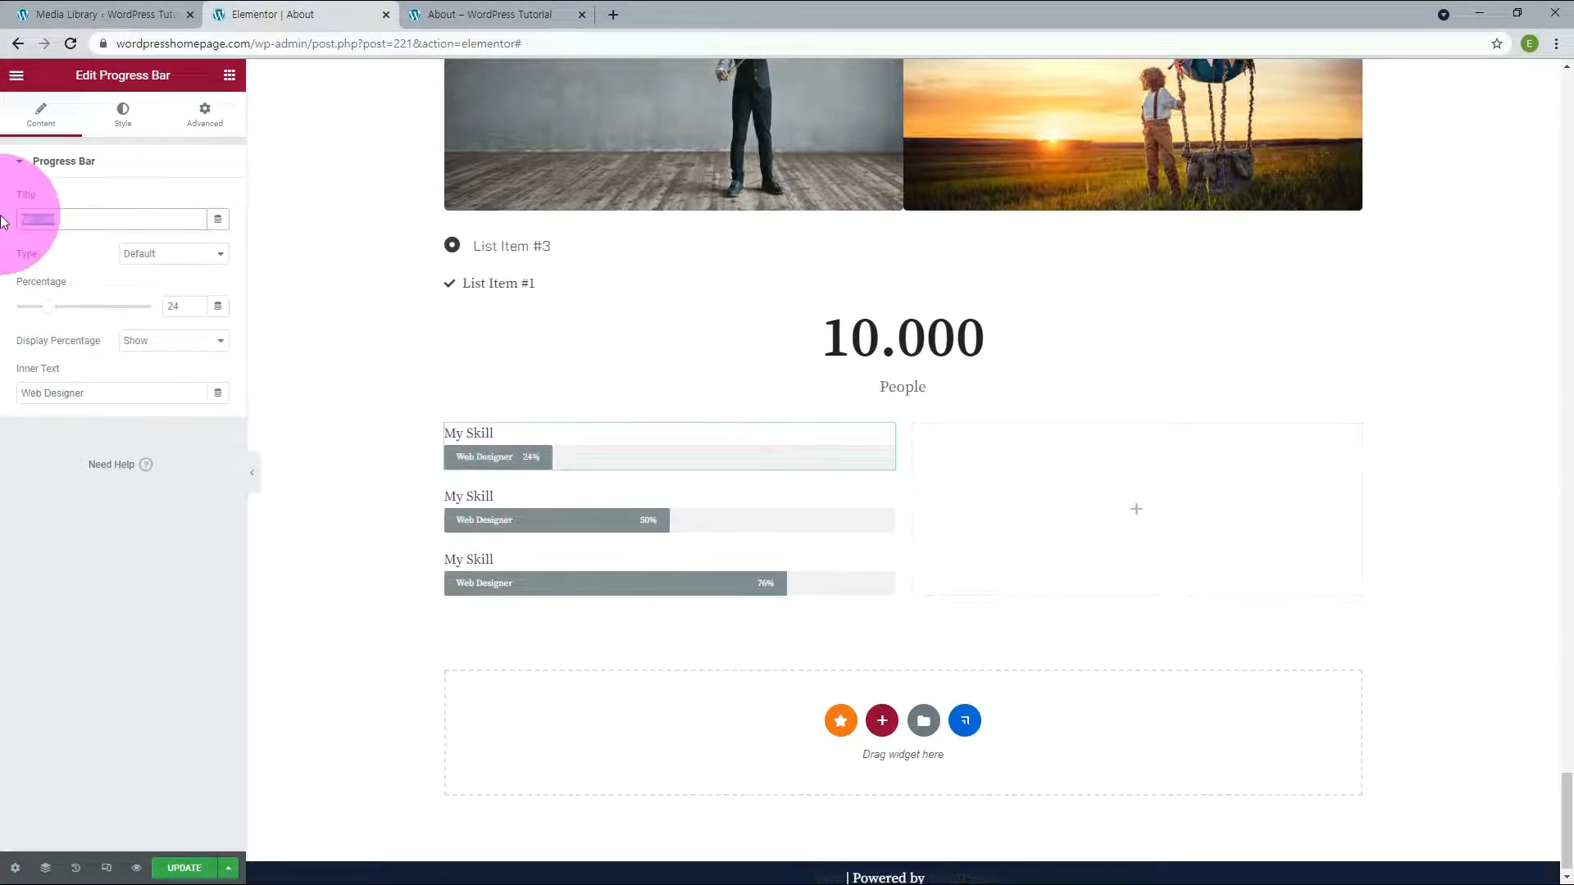
pyautogui.press('BackSpace')
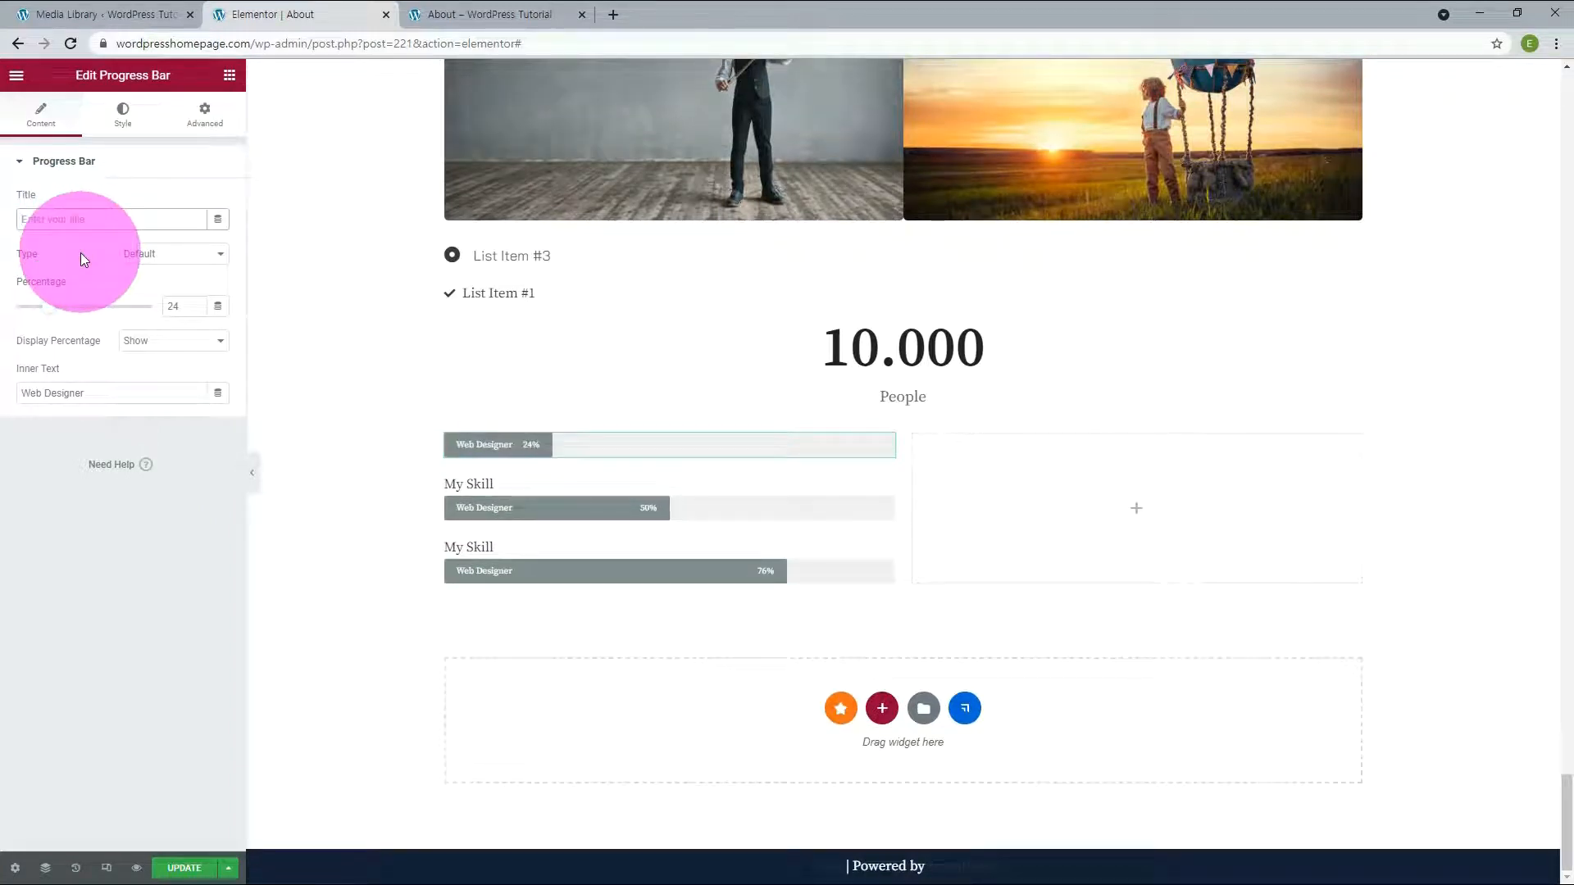
pyautogui.moveTo(115, 394); pyautogui.dragTo(22, 400)
pyautogui.write('U')
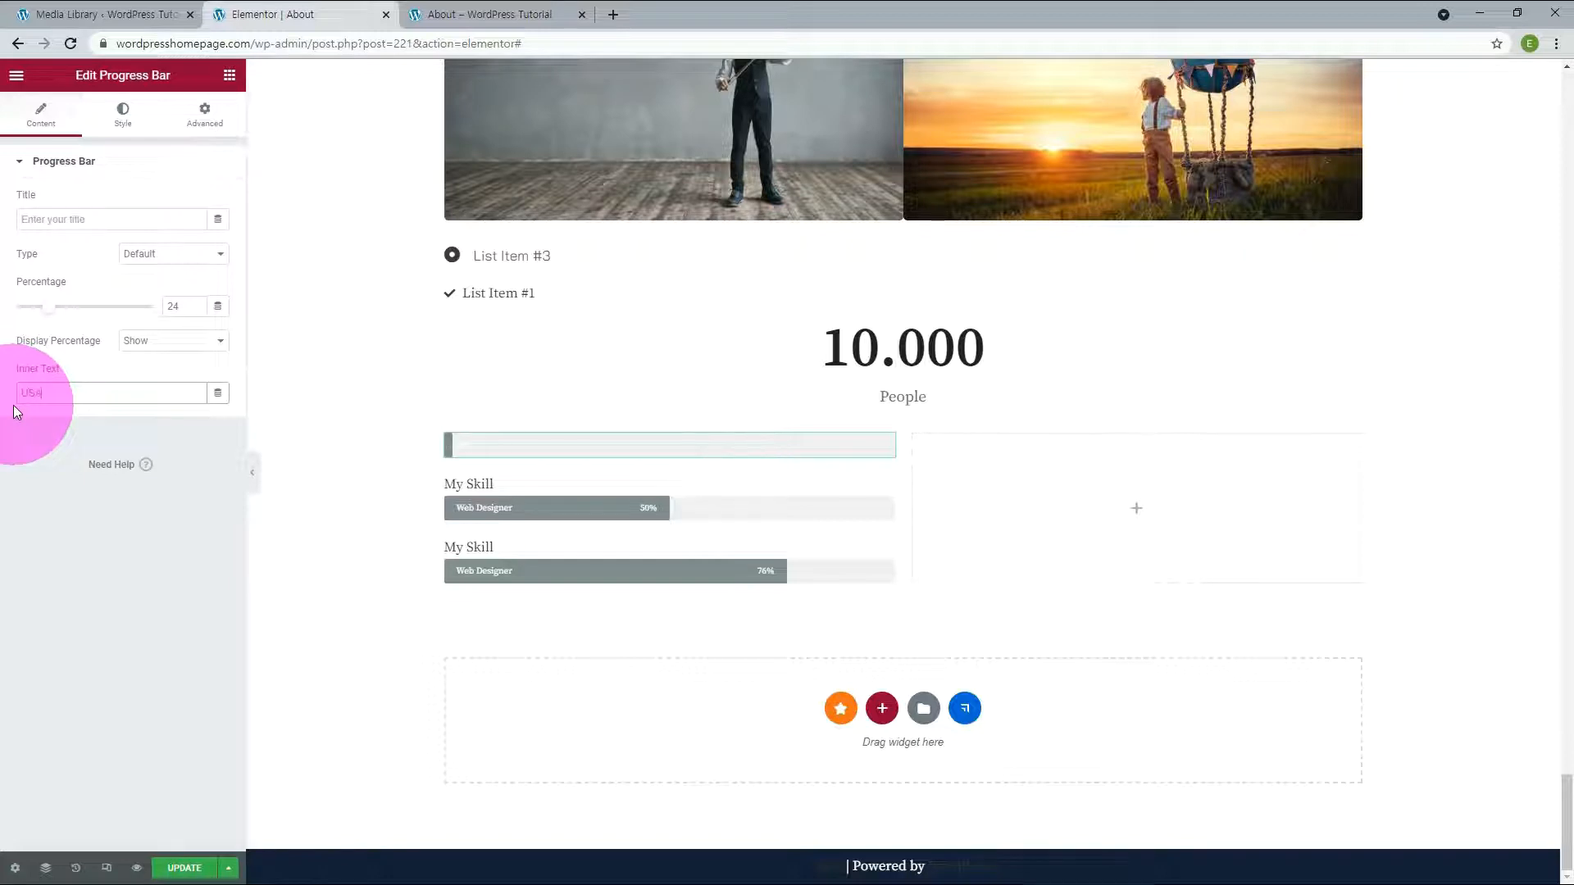
pyautogui.write('SA')
# Clear the second progress bar's title and set its inner text to "Korea"
pyautogui.click(886, 487)
pyautogui.moveTo(65, 220); pyautogui.dragTo(30, 217)
pyautogui.press('BackSpace')
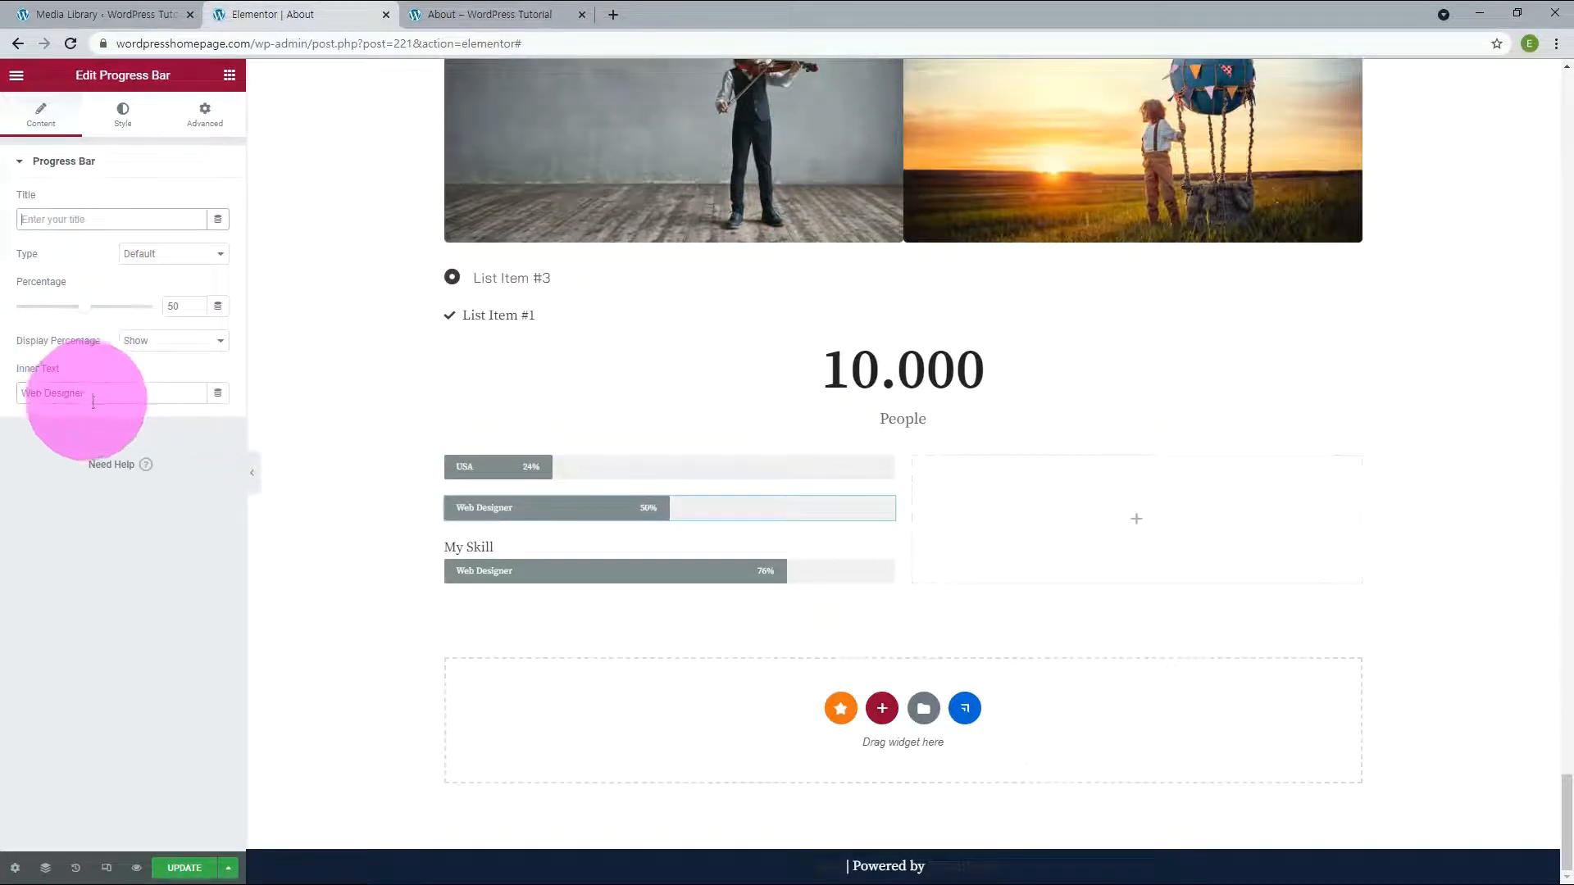
pyautogui.moveTo(88, 394); pyautogui.dragTo(8, 397)
pyautogui.write('Korea')
# Clear the third progress bar's title and set its inner text to "German"
pyautogui.click(883, 544)
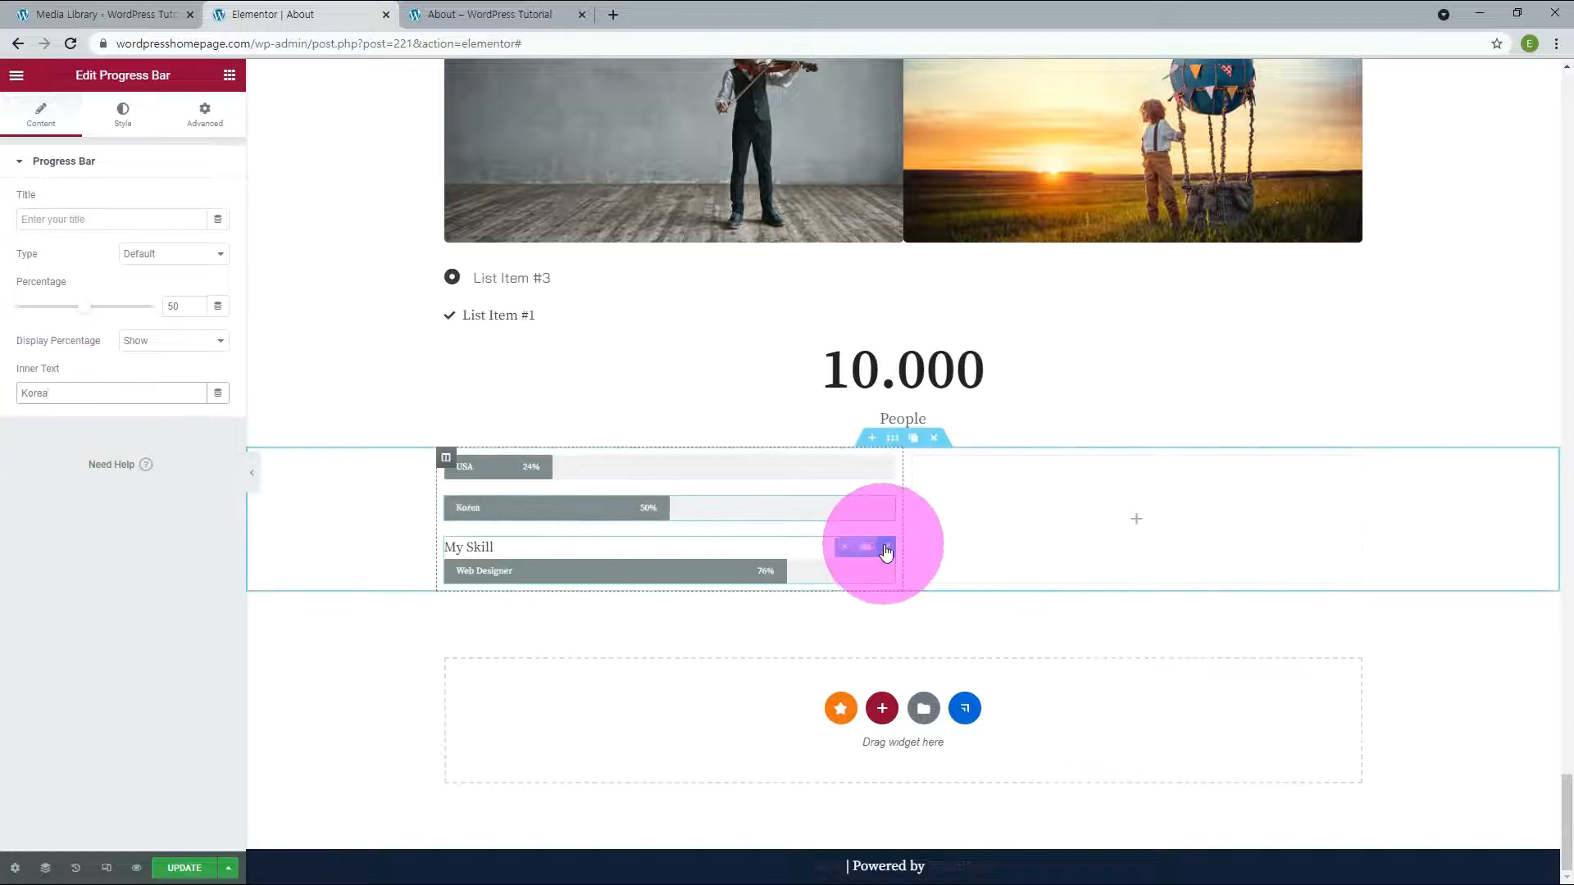
pyautogui.click(68, 214)
pyautogui.moveTo(68, 213); pyautogui.dragTo(18, 217)
pyautogui.press('BackSpace')
pyautogui.moveTo(89, 394); pyautogui.dragTo(18, 396)
pyautogui.write('German')
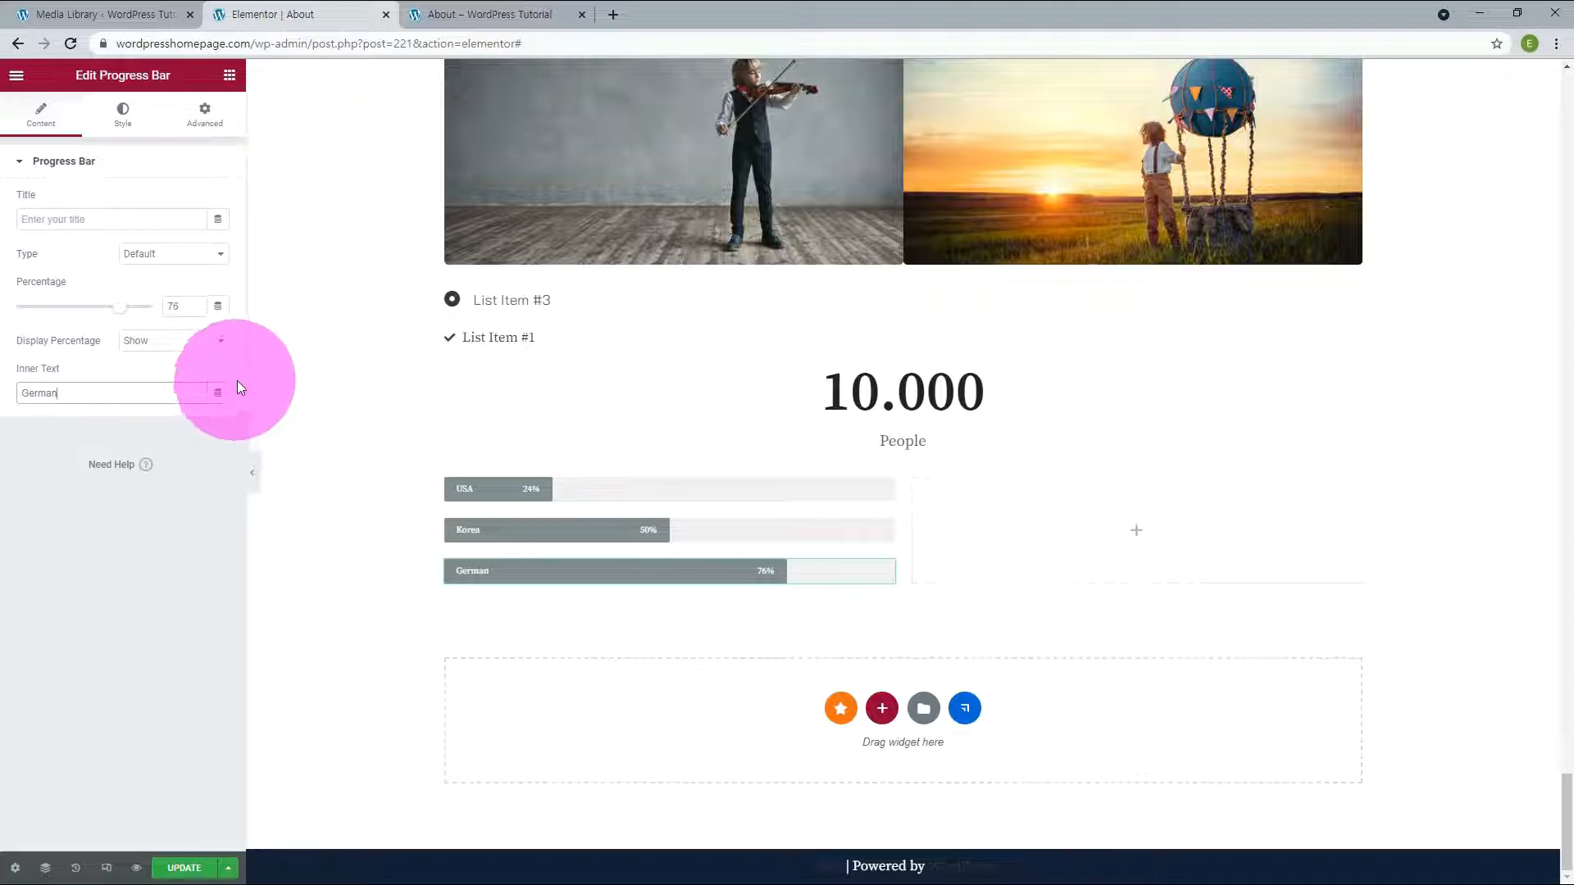
# Try the Info and Success types on the German progress bar and settle on Warning
pyautogui.click(172, 254)
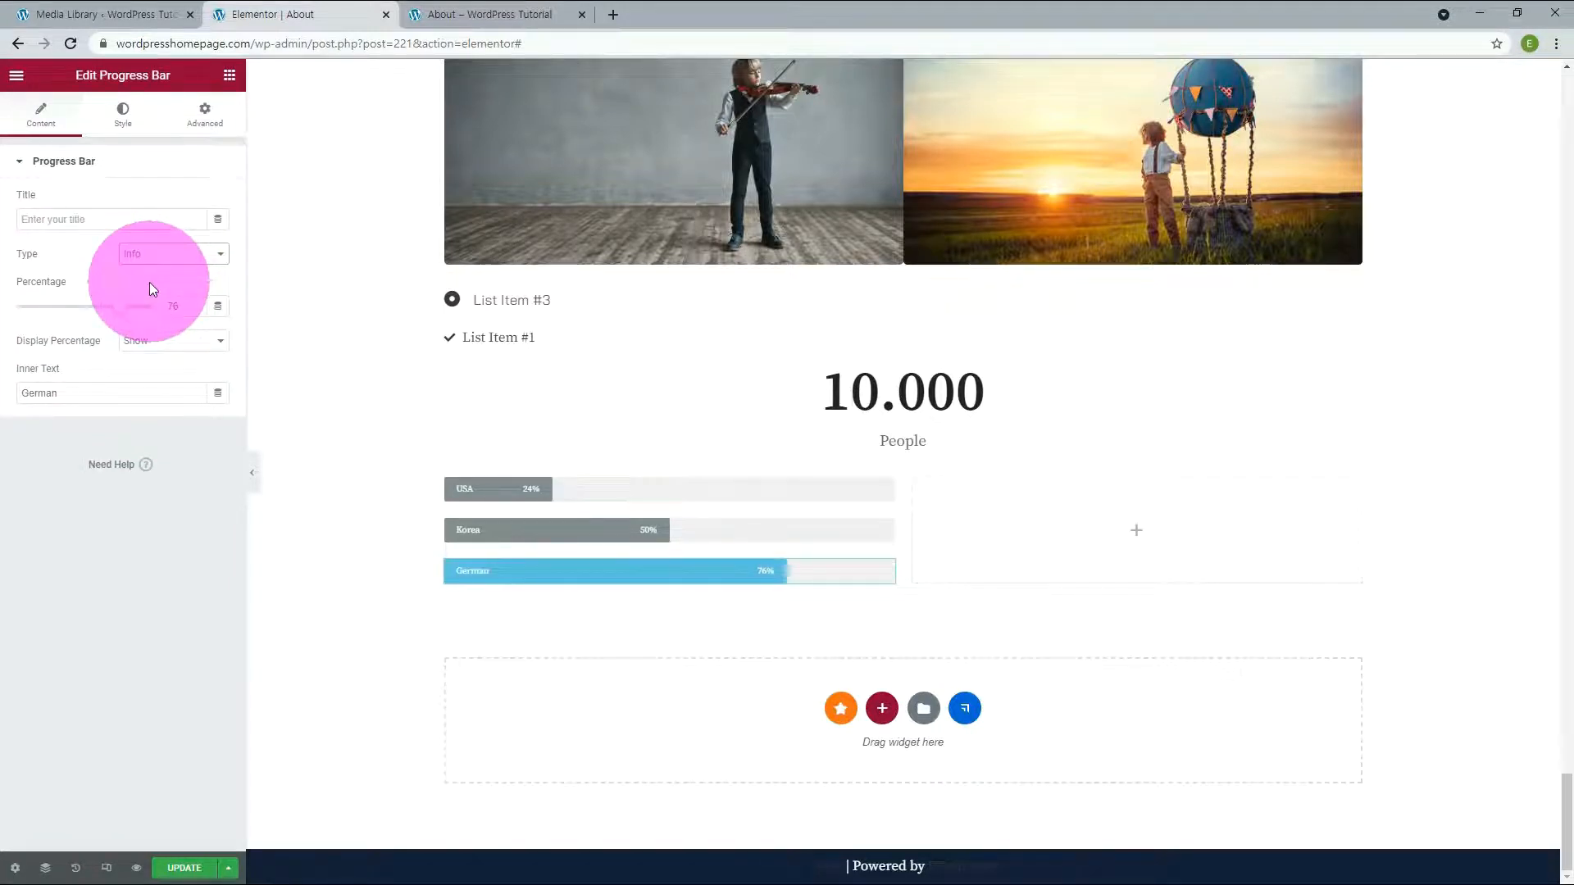
pyautogui.click(153, 256)
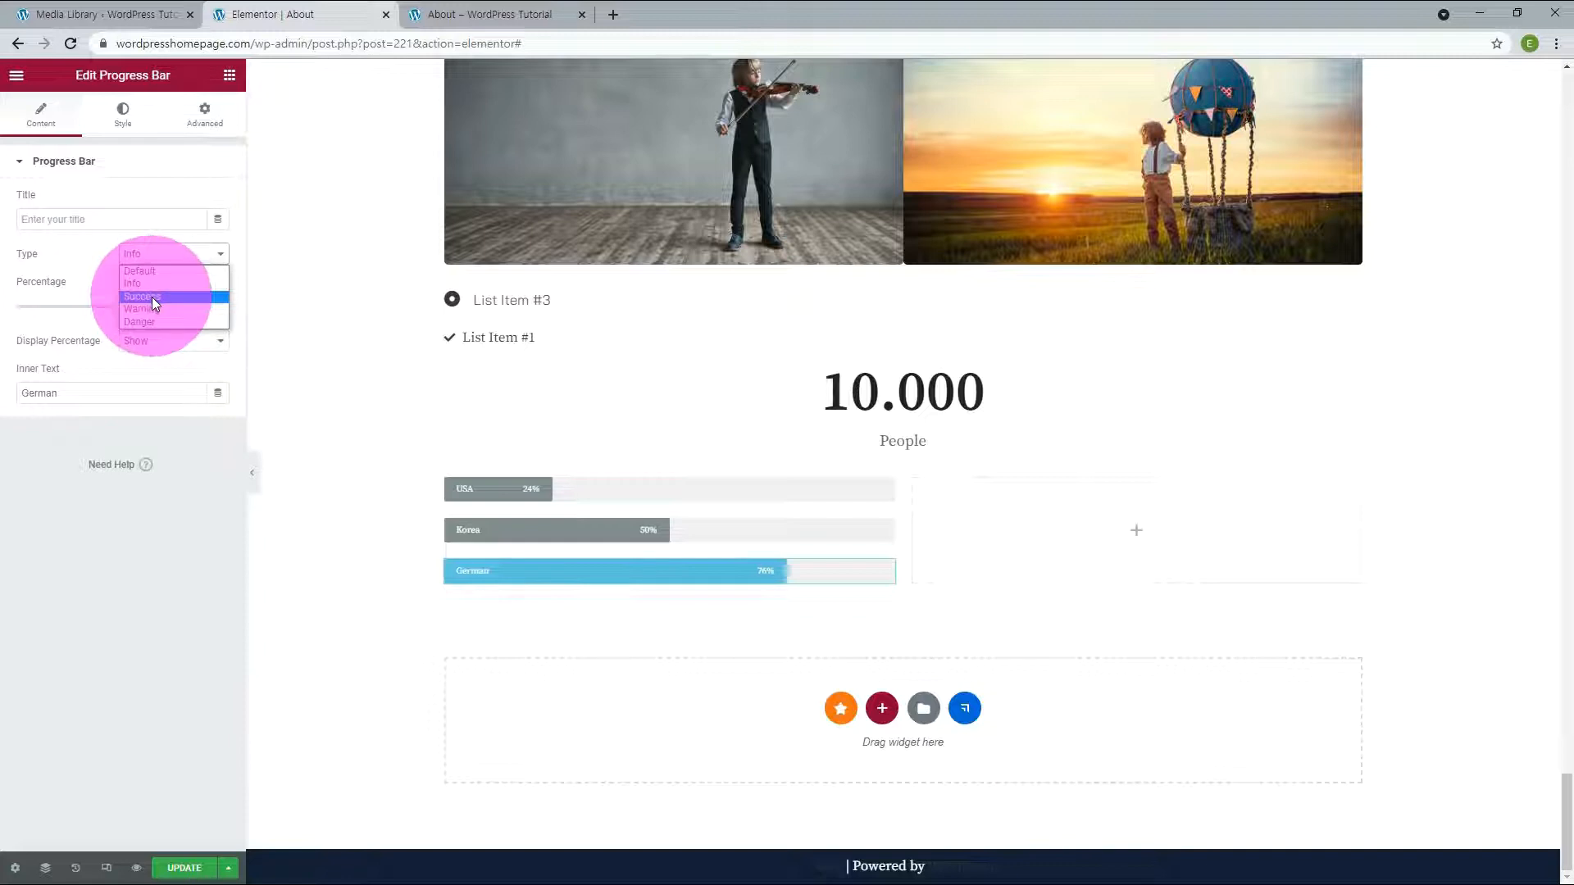
pyautogui.click(153, 297)
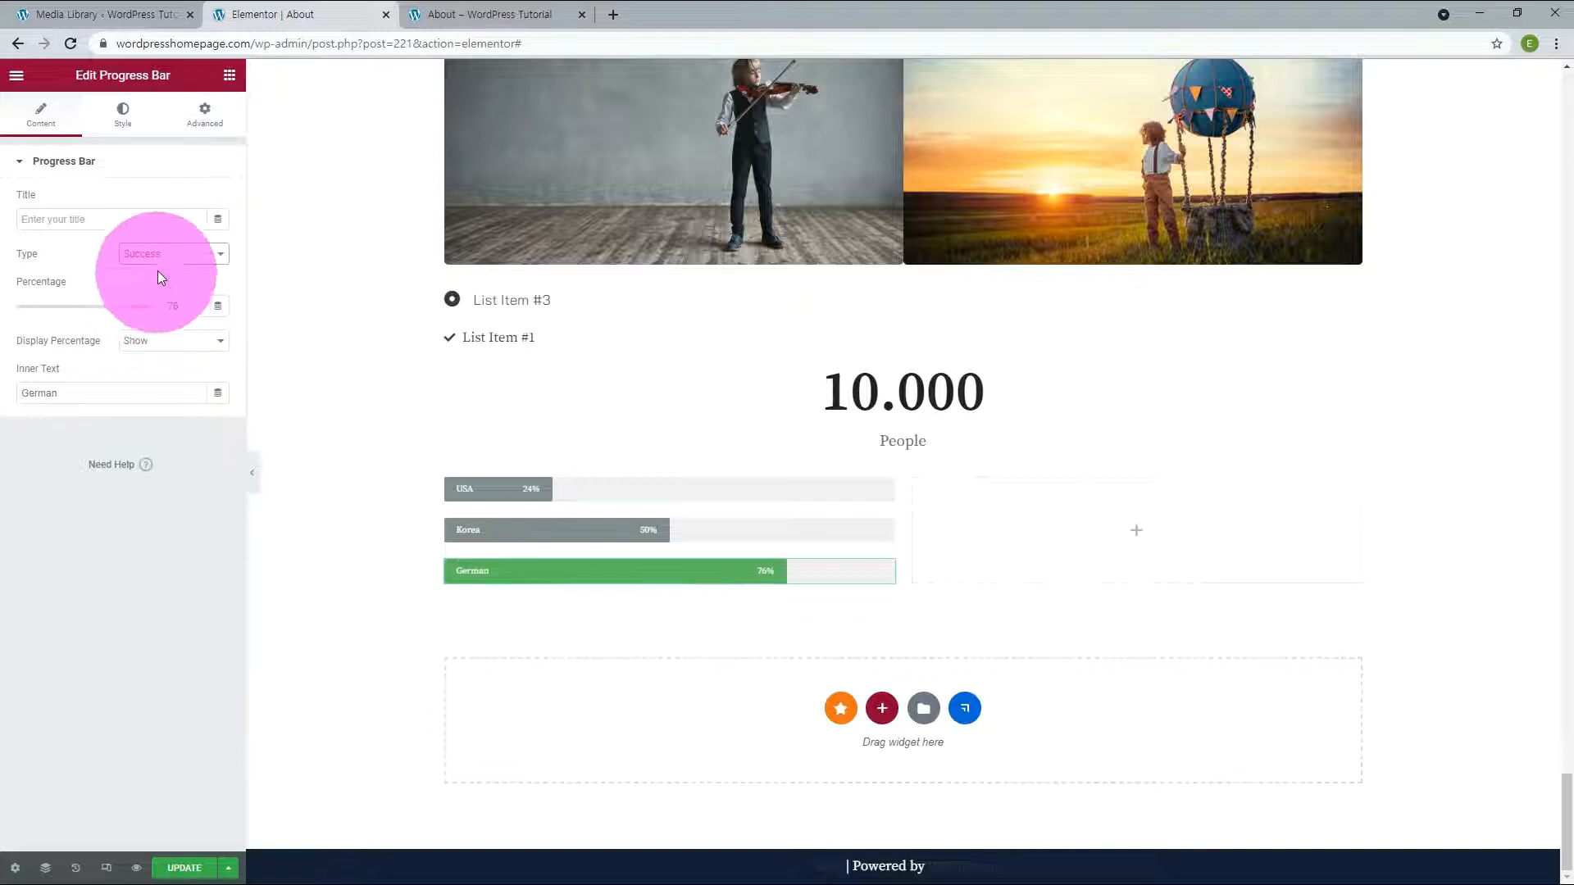
pyautogui.click(154, 256)
pyautogui.click(153, 310)
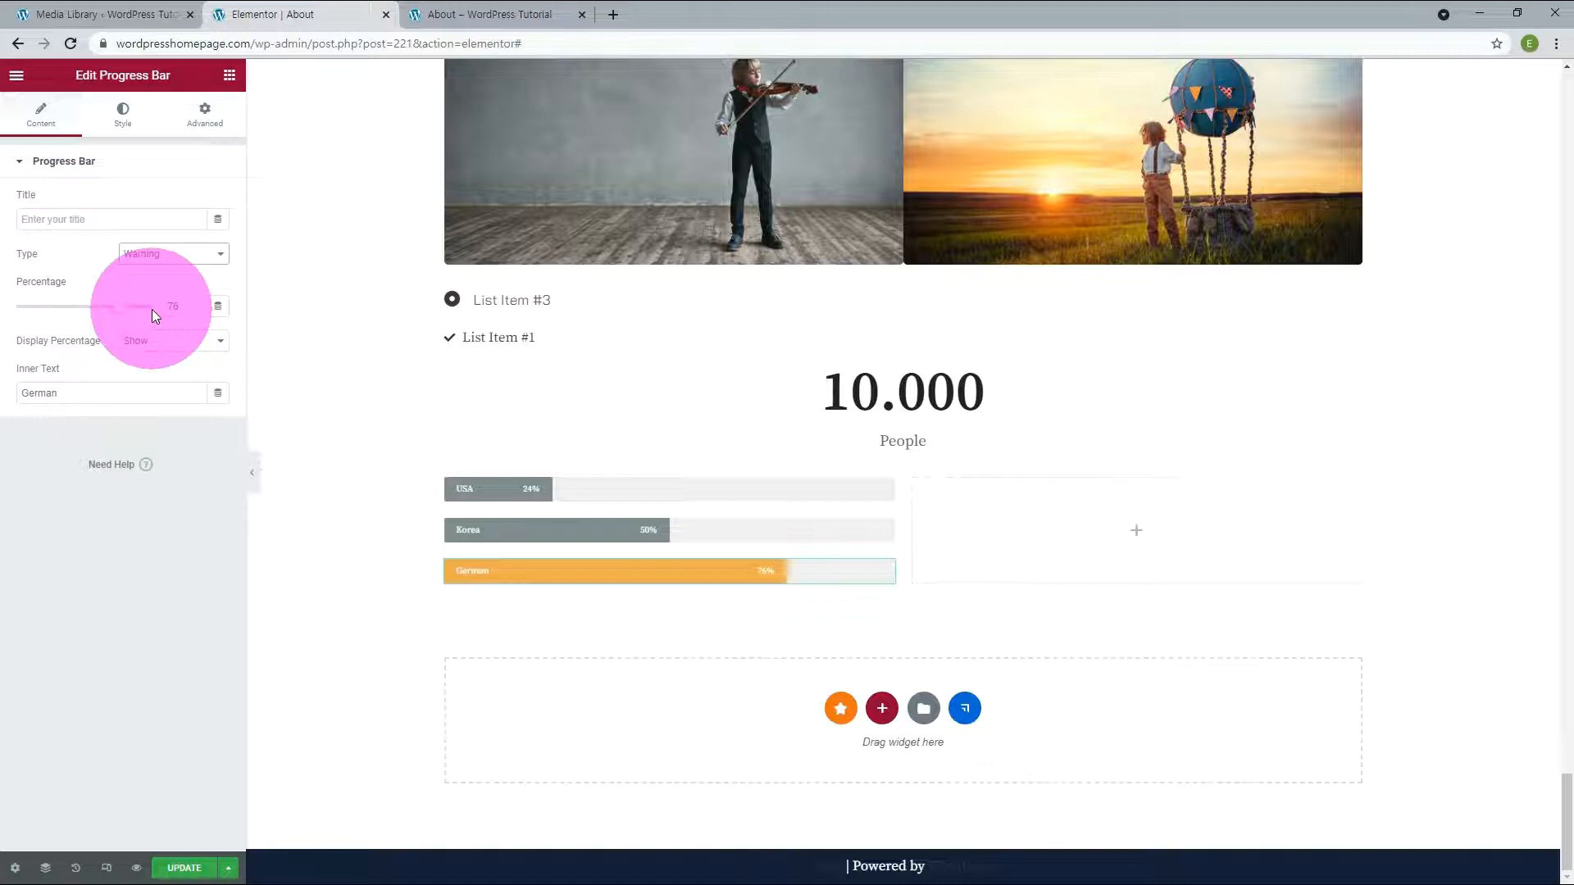
# Set the Korea progress bar's type to Success and the USA progress bar's type to Info
pyautogui.click(886, 532)
pyautogui.click(151, 256)
pyautogui.click(152, 297)
pyautogui.click(840, 490)
pyautogui.click(156, 256)
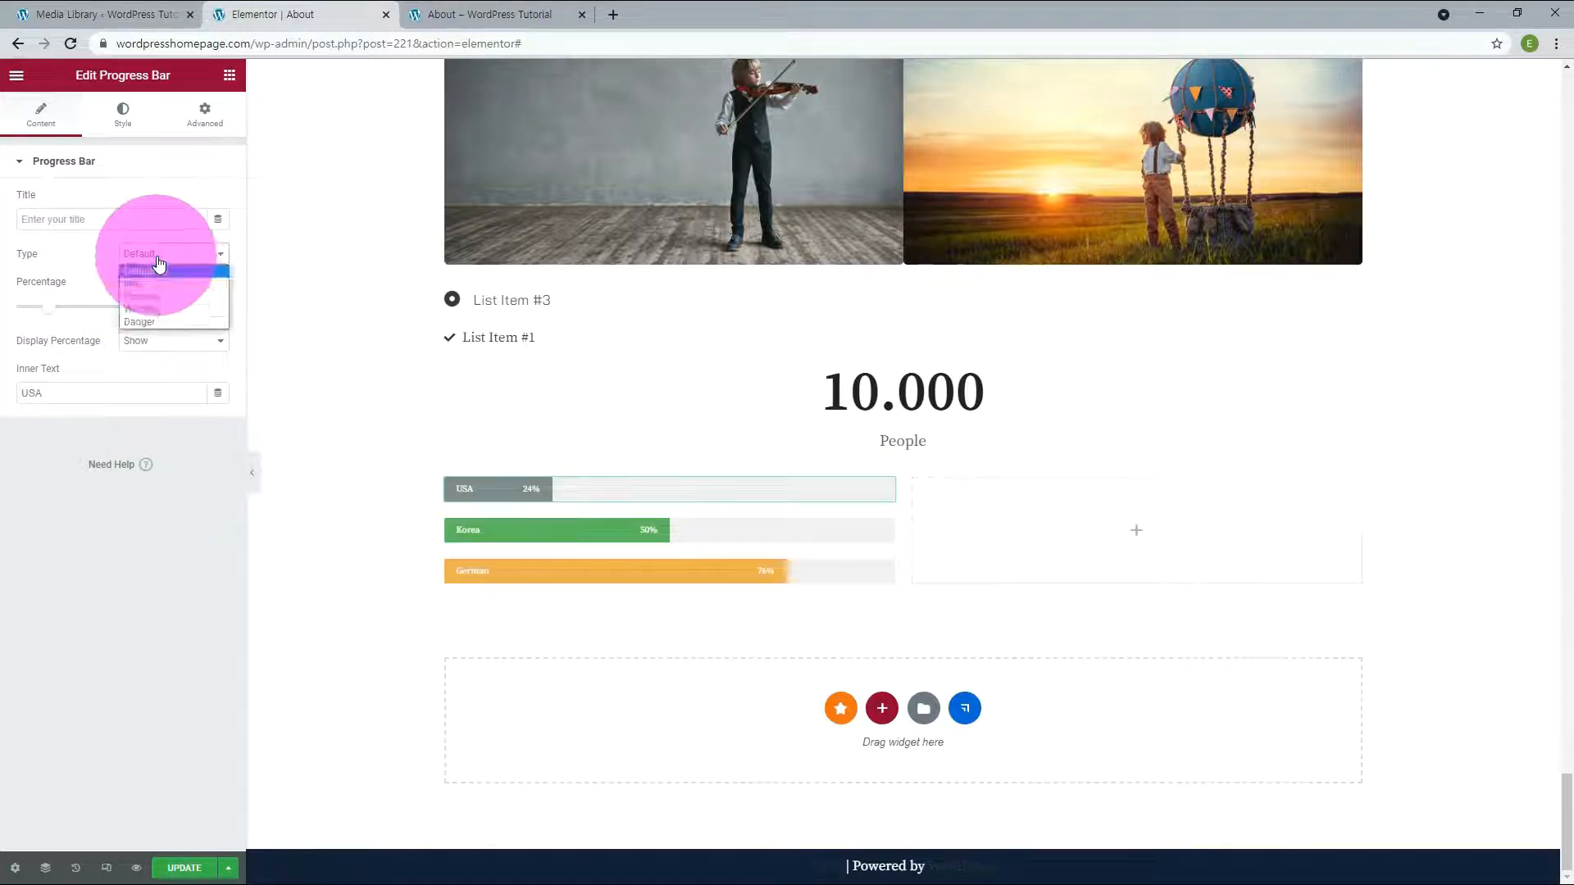
pyautogui.click(154, 283)
pyautogui.click(328, 526)
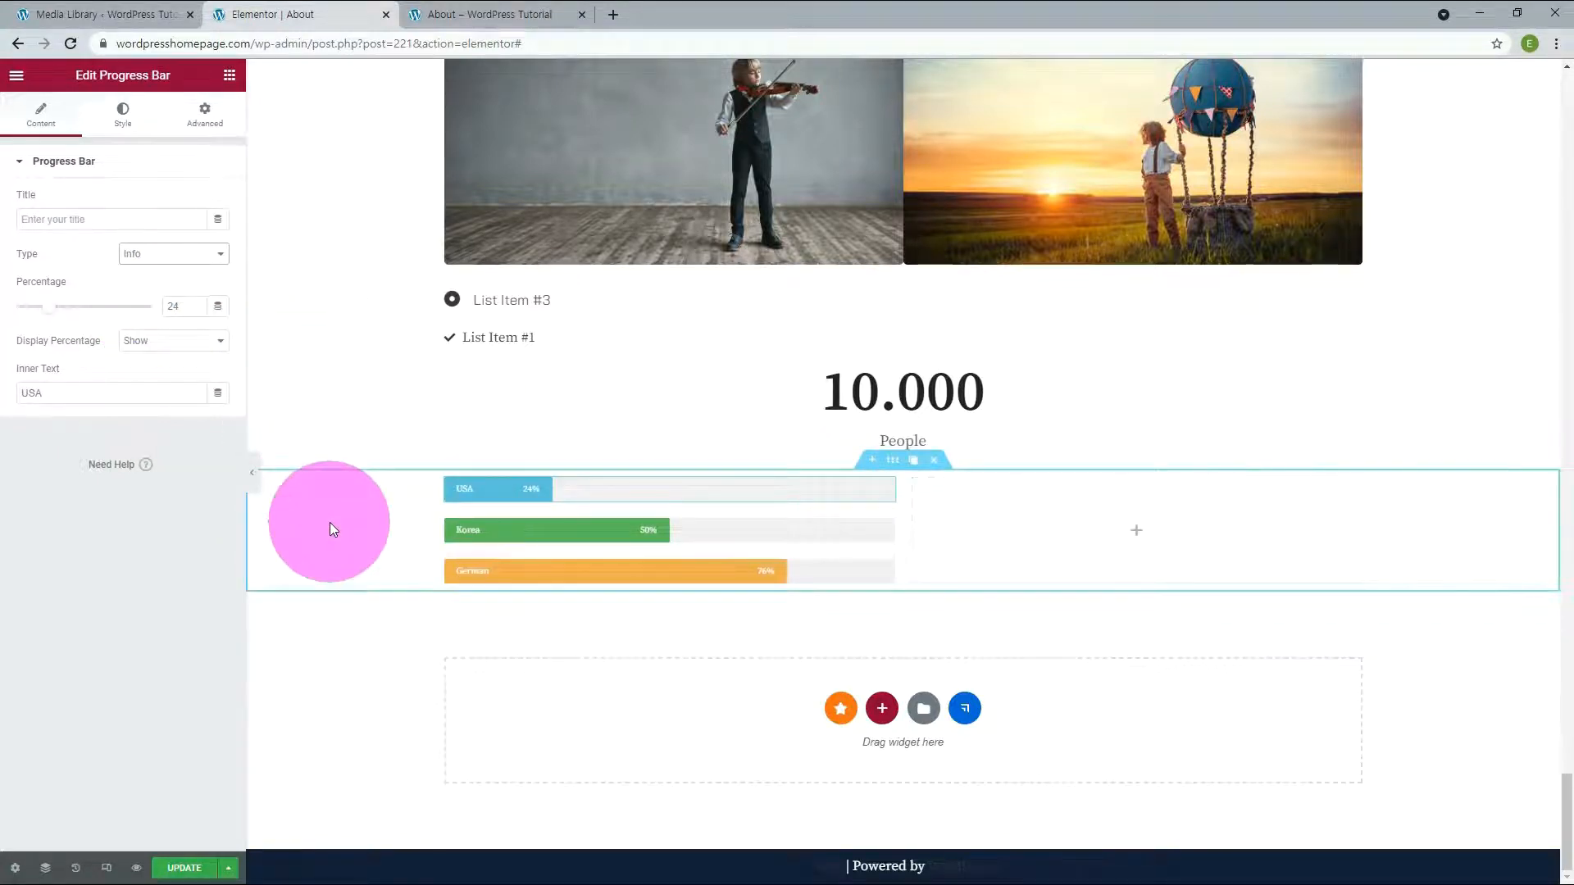
# Set the USA bar's color to the global Secondary color and its background color to the global New Primary color
pyautogui.click(122, 115)
pyautogui.click(197, 202)
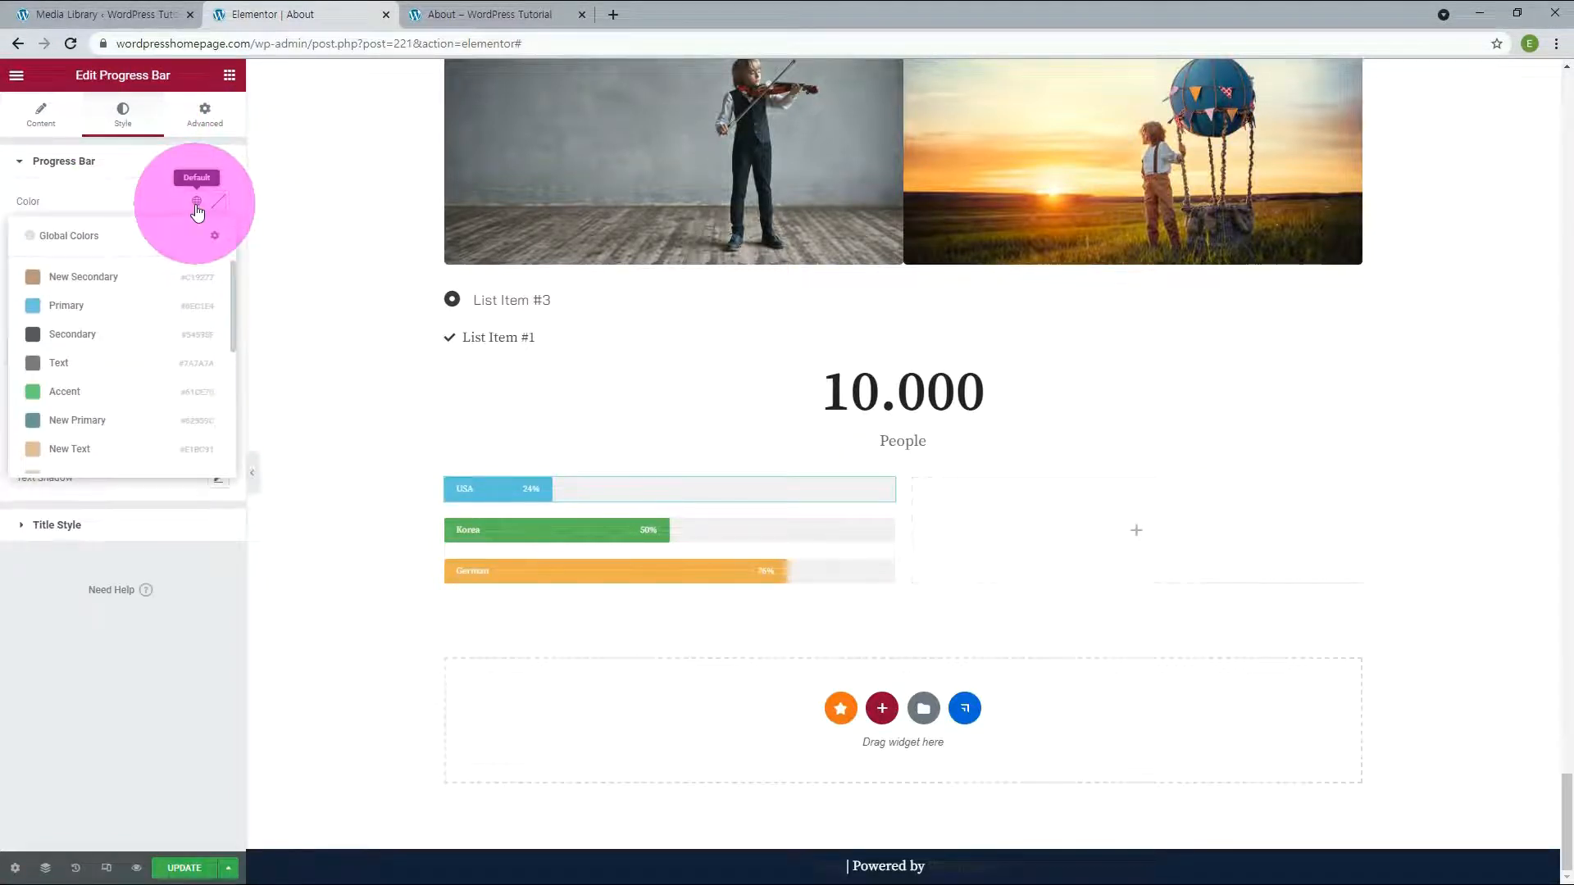
pyautogui.click(93, 336)
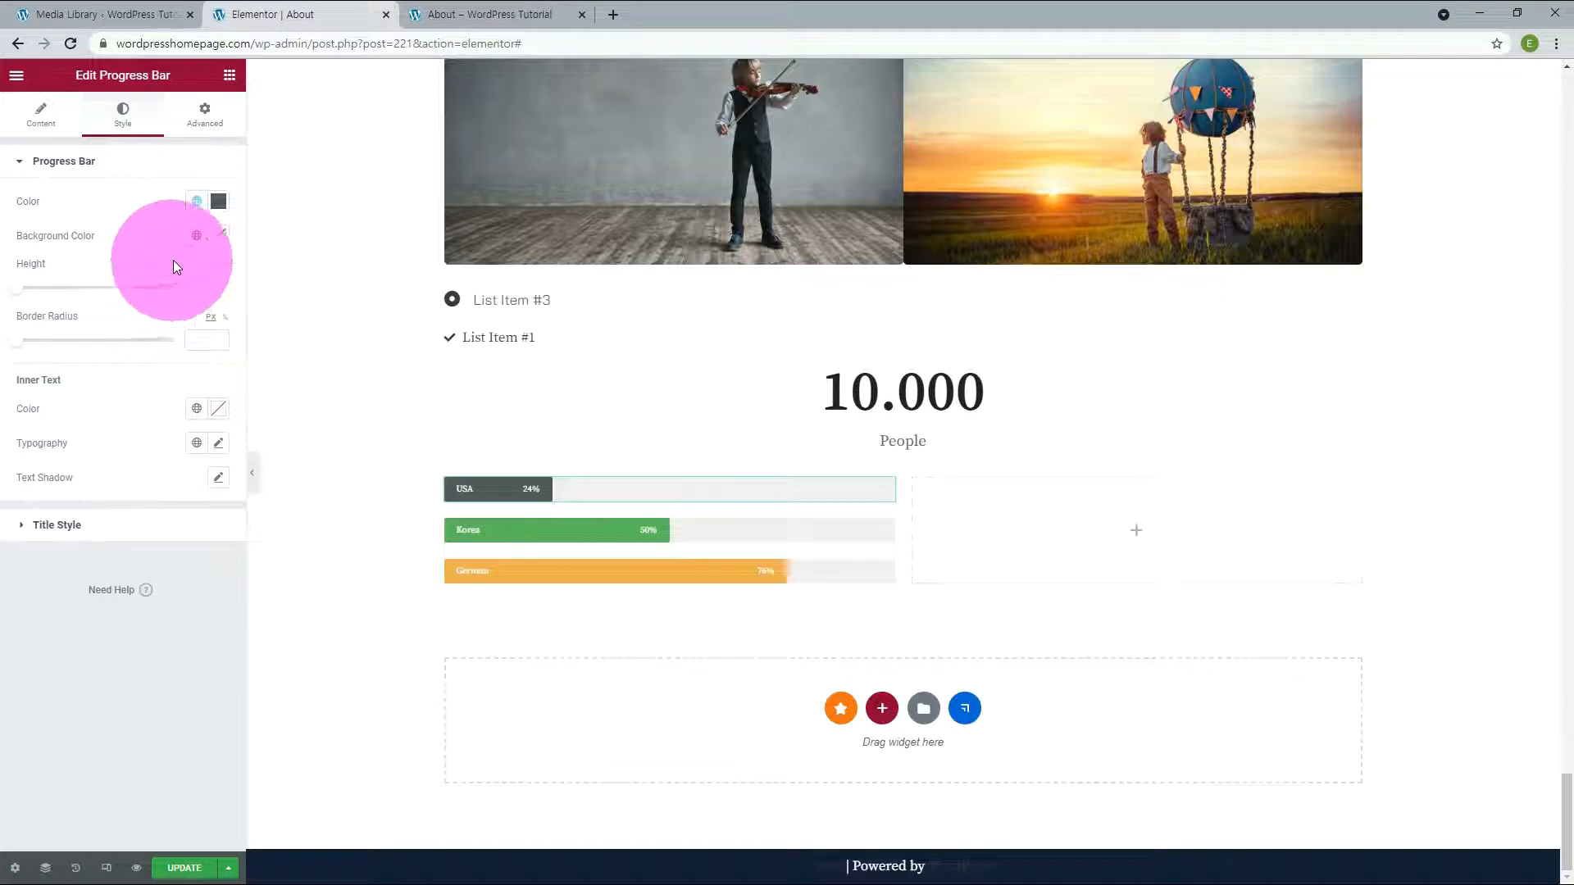
pyautogui.click(196, 237)
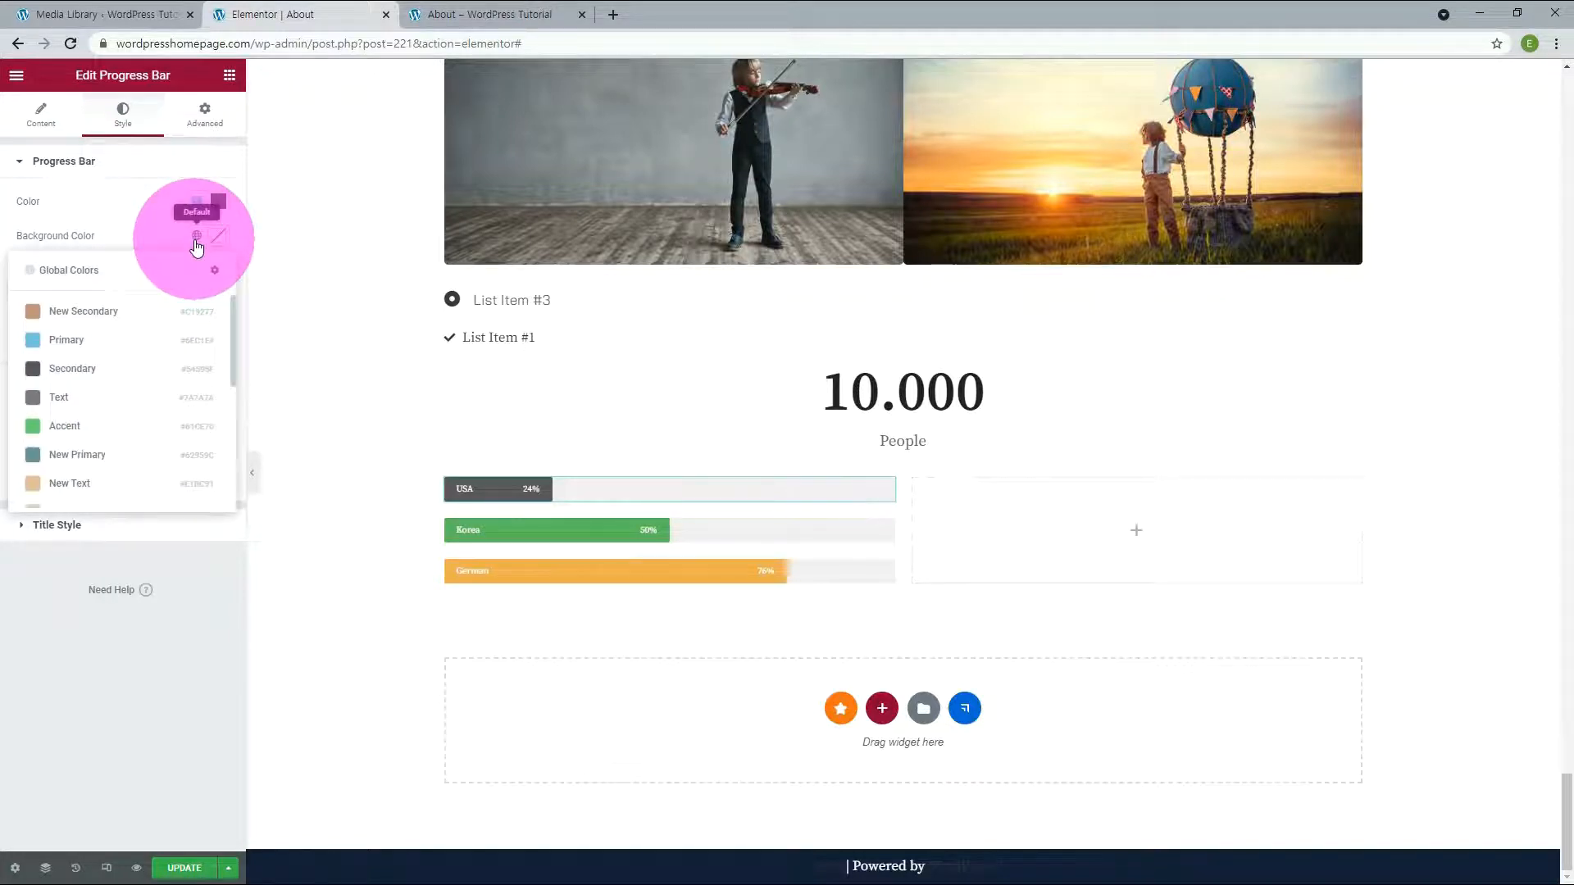
pyautogui.click(106, 455)
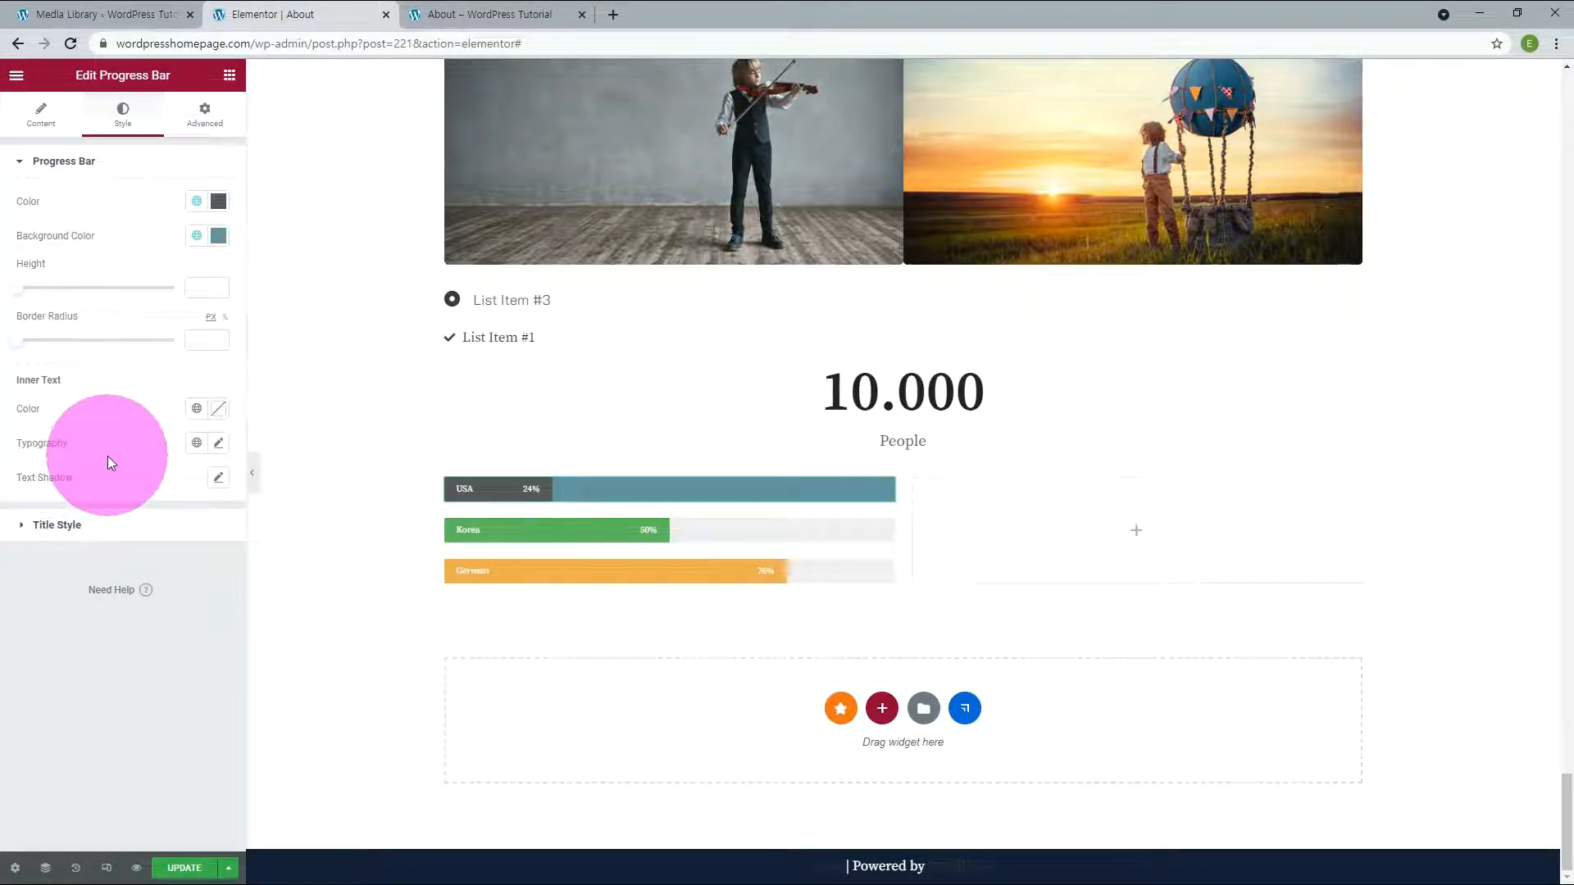
# Set the USA progress bar's height to 26 and its border radius to 20
pyautogui.click(219, 285)
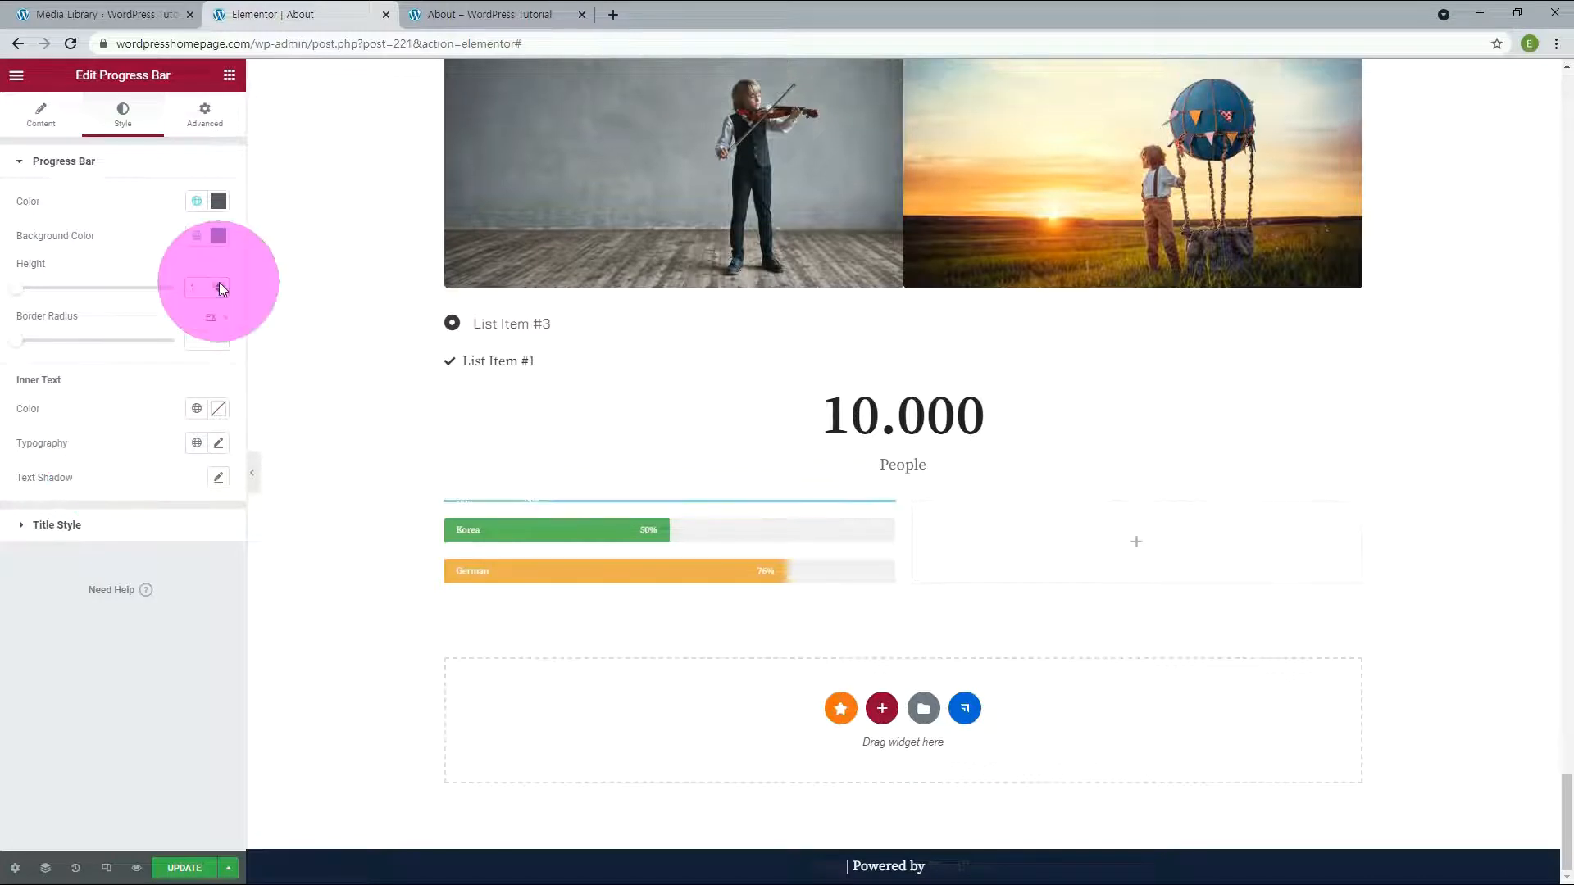
pyautogui.click(219, 282)
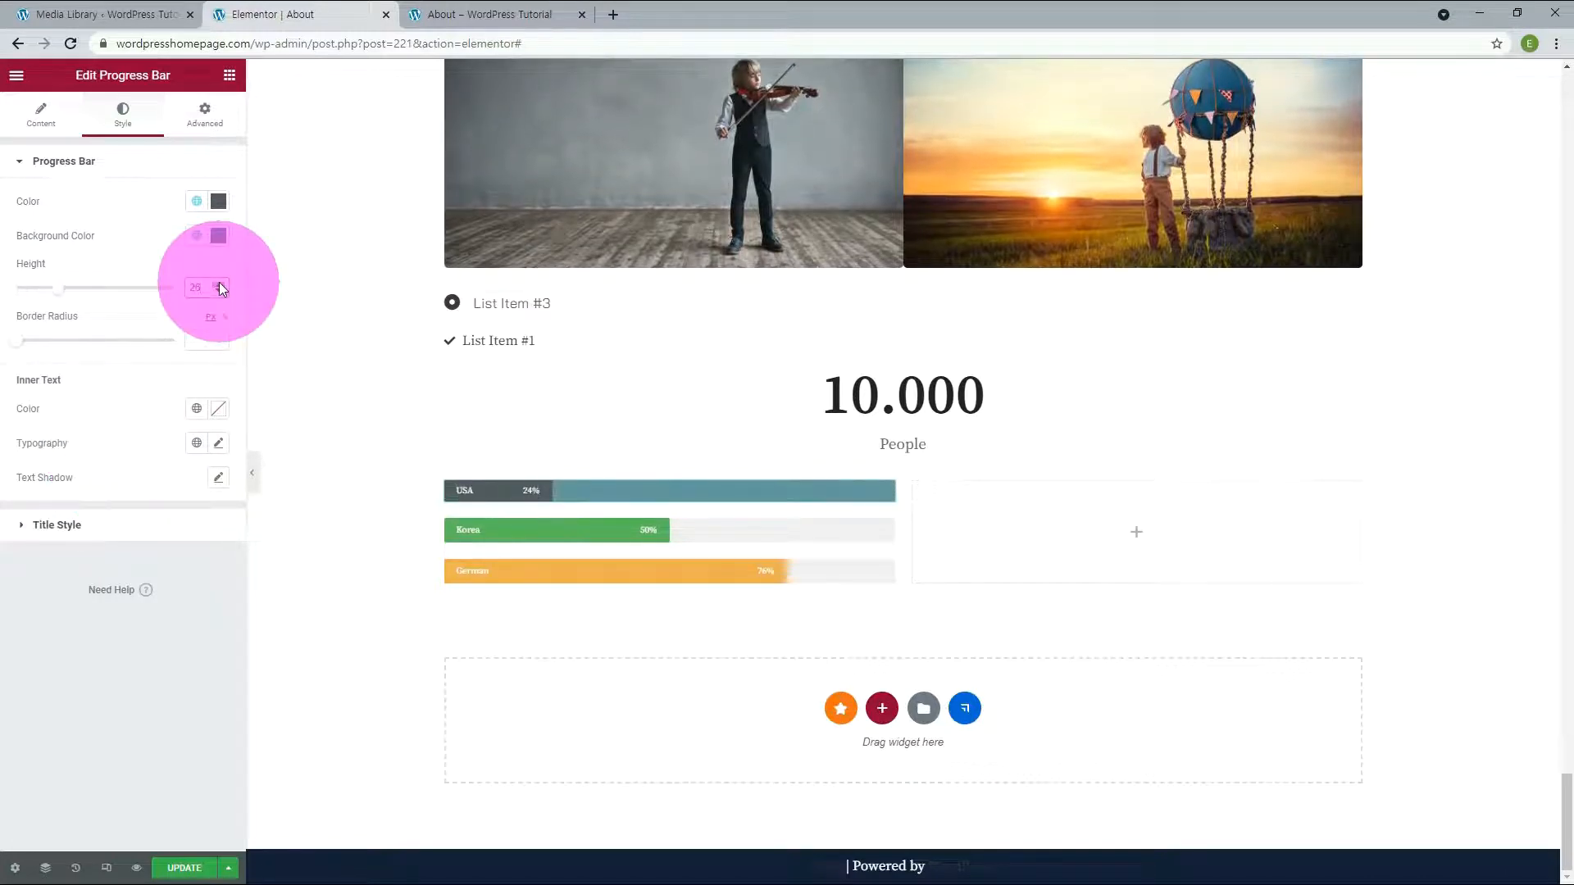
pyautogui.moveTo(18, 340); pyautogui.dragTo(33, 339)
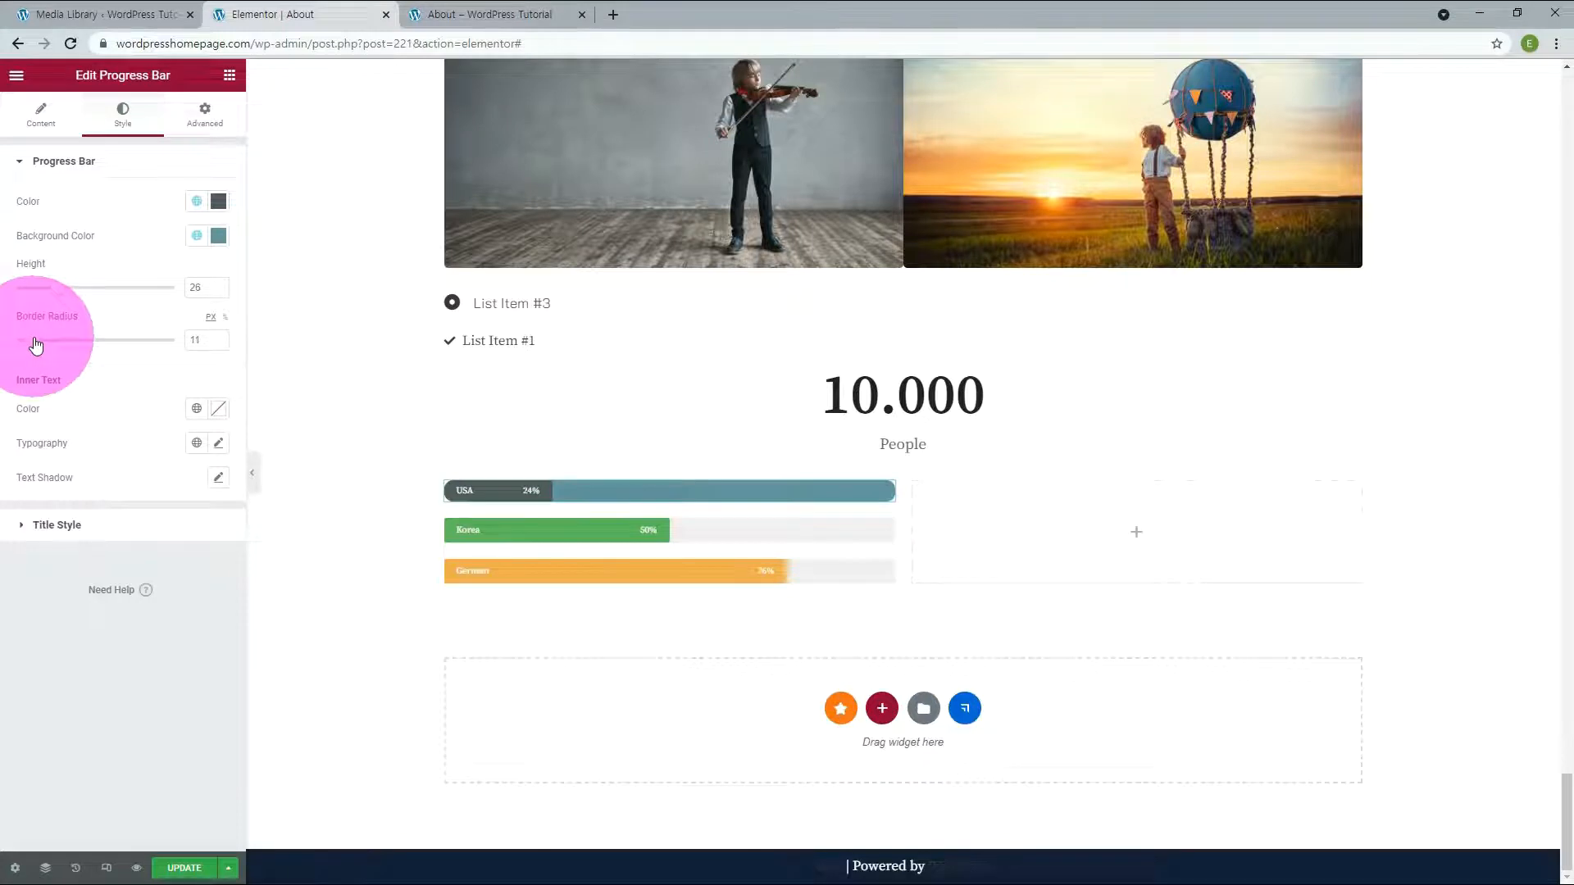
pyautogui.moveTo(35, 344); pyautogui.dragTo(51, 345)
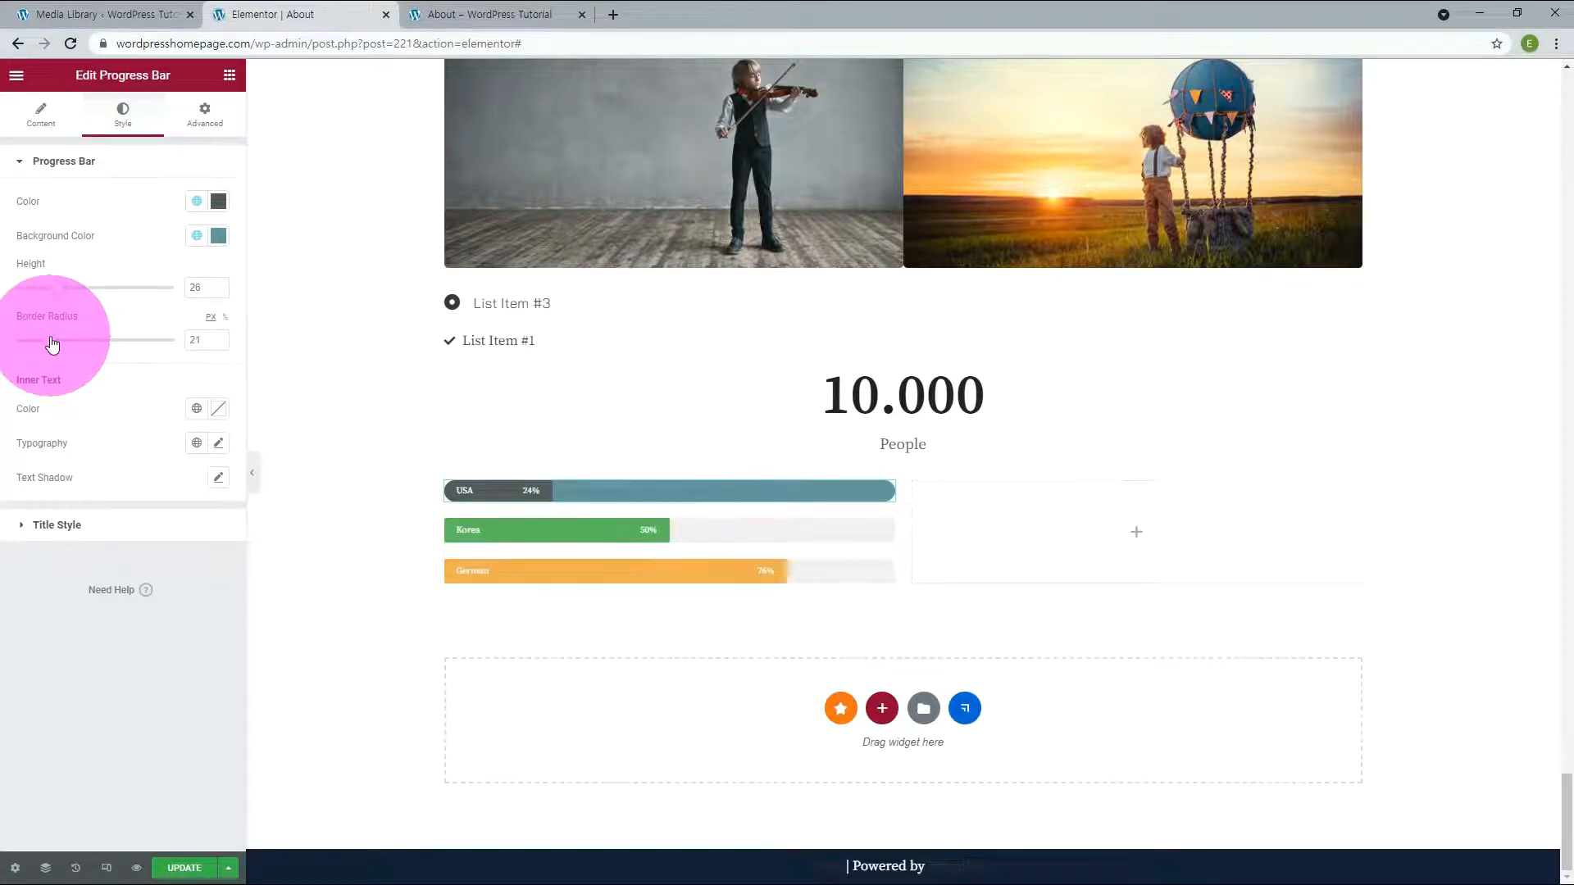
# Check the USA bar's title style options, give the bar the title "USA Title", and return to its style settings
pyautogui.click(66, 526)
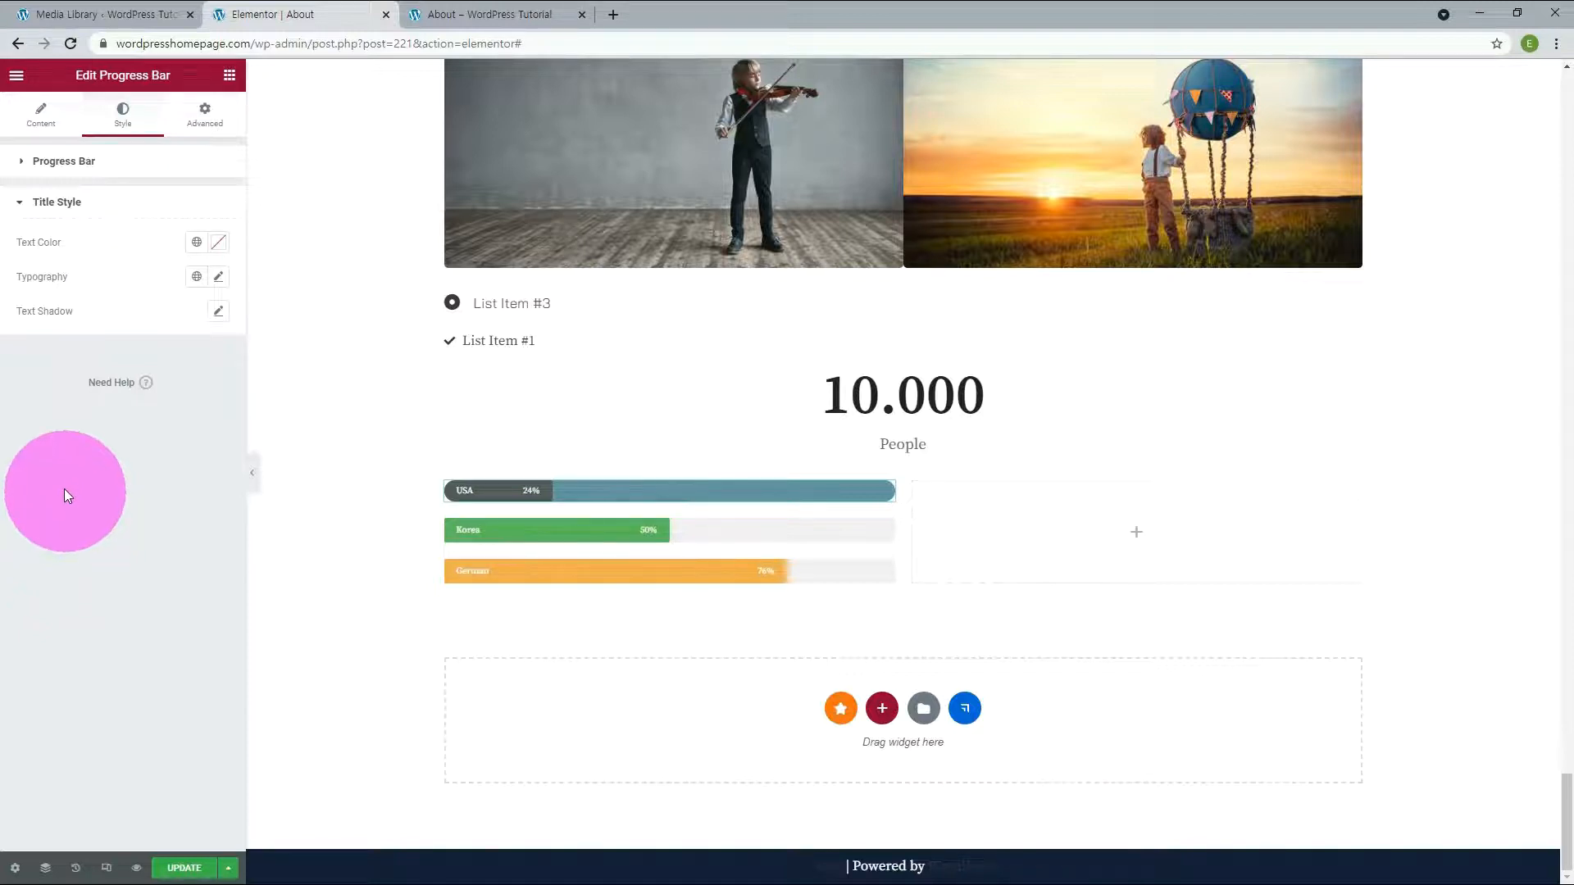
pyautogui.click(54, 208)
pyautogui.click(37, 122)
pyautogui.click(81, 225)
pyautogui.write('USA Title')
pyautogui.click(123, 115)
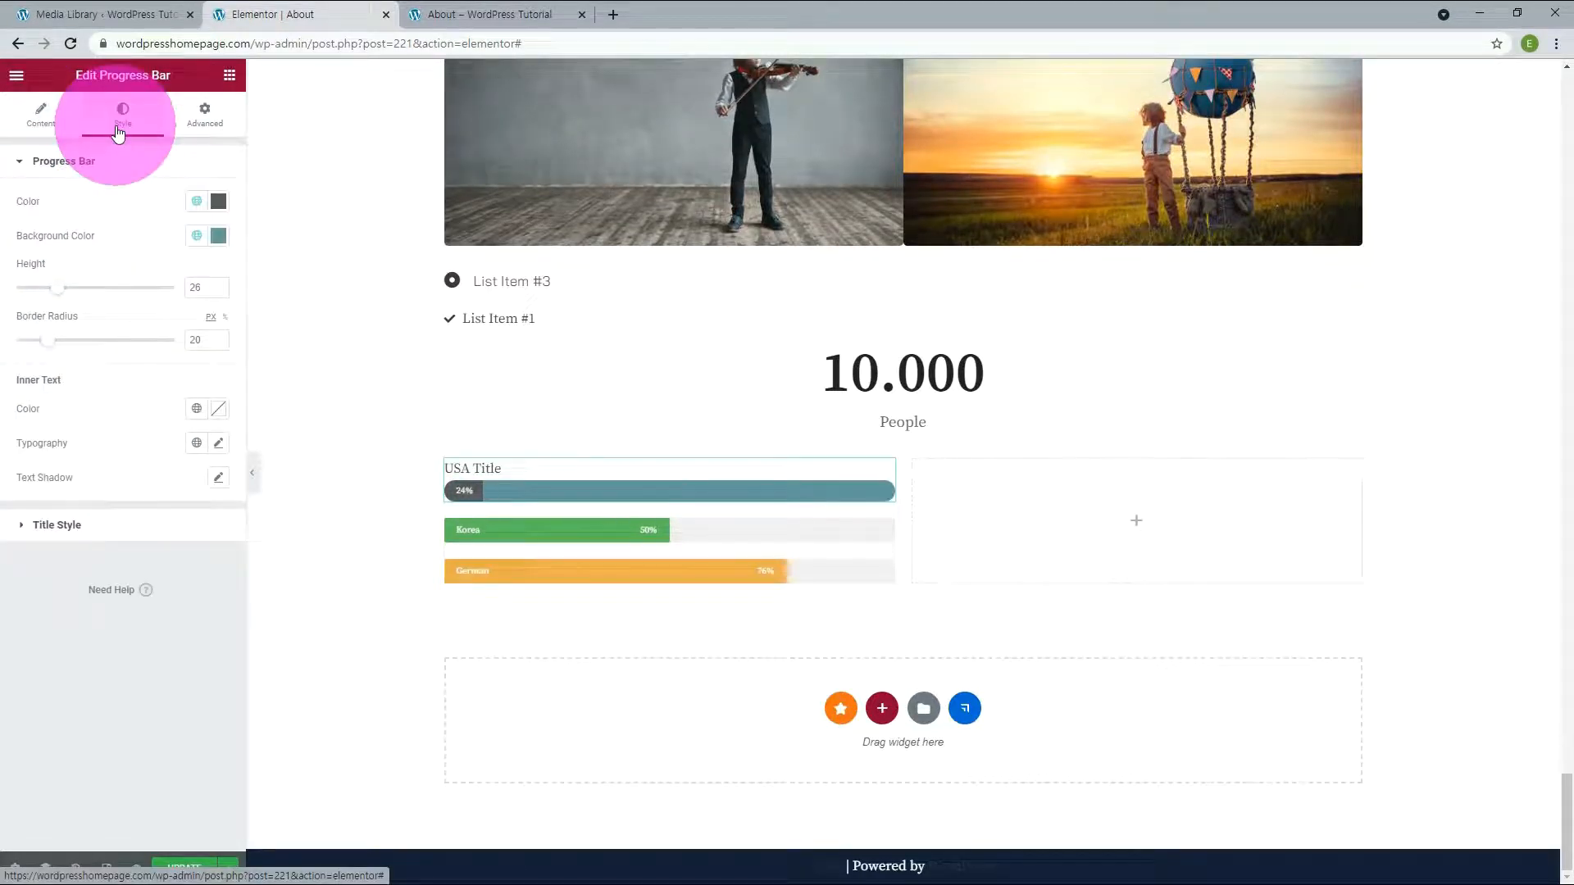
# Set the USA progress bar title's text color to the global Text color and its typography to the global Kavoon font
pyautogui.click(58, 526)
pyautogui.click(198, 244)
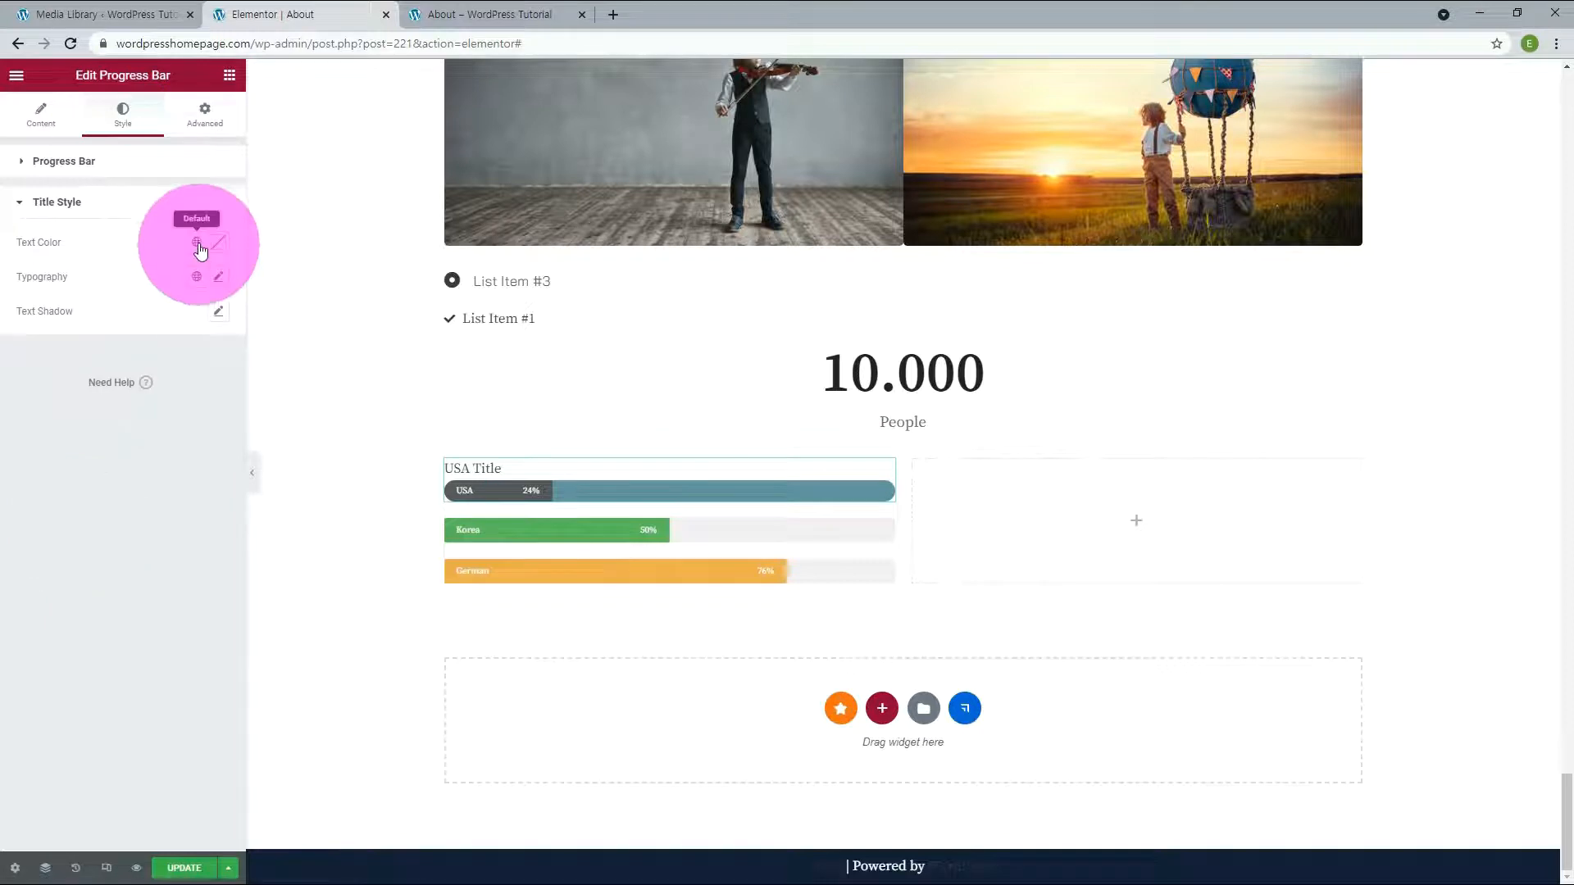
pyautogui.click(69, 405)
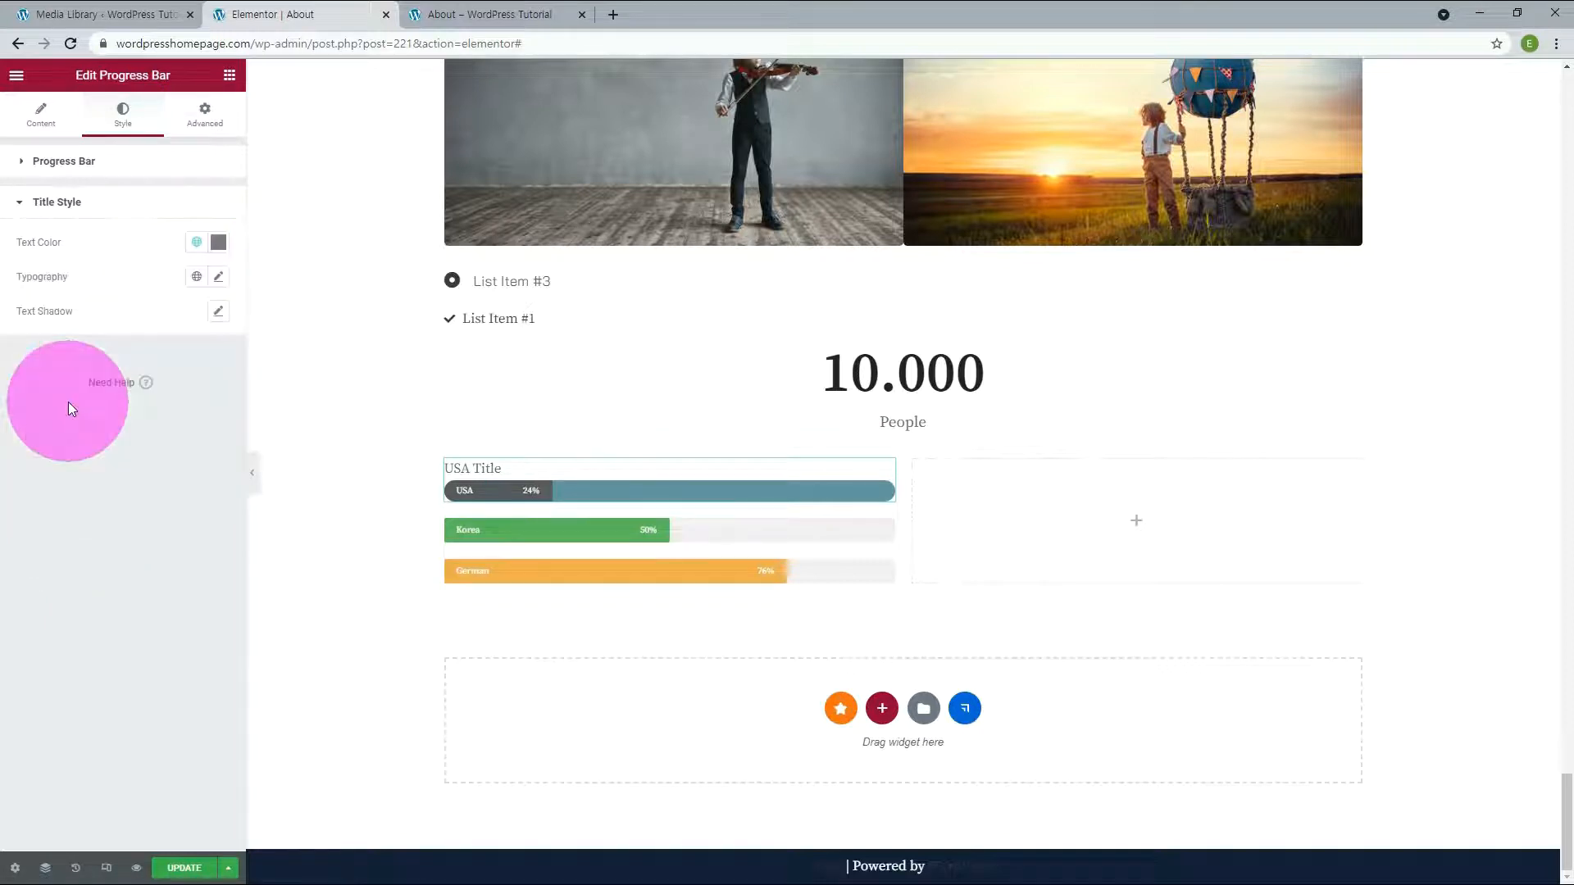
pyautogui.click(197, 277)
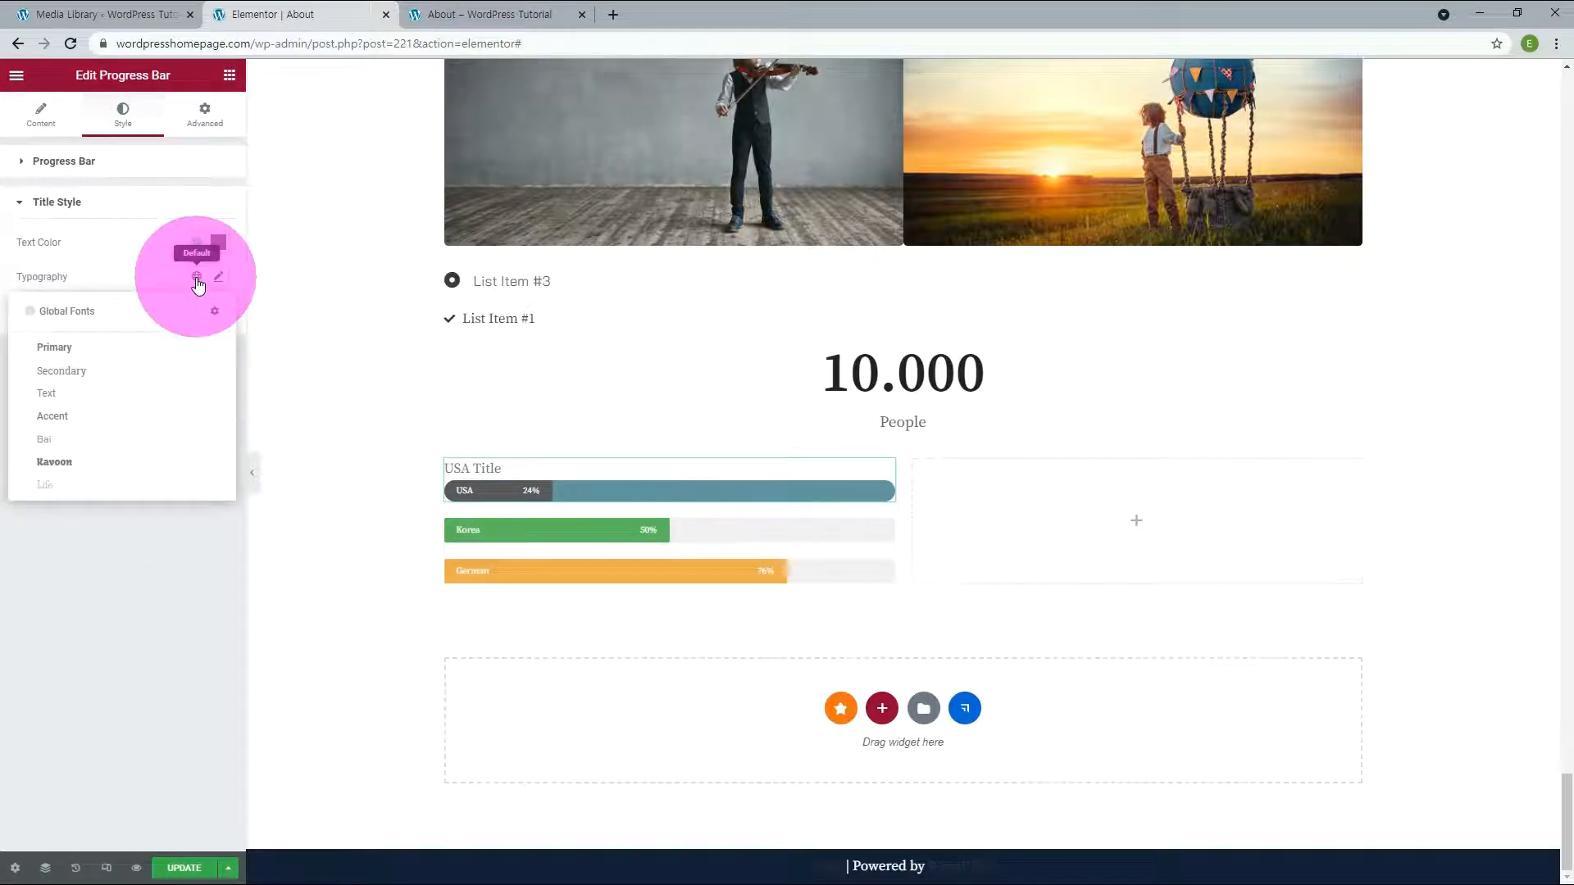
pyautogui.click(65, 463)
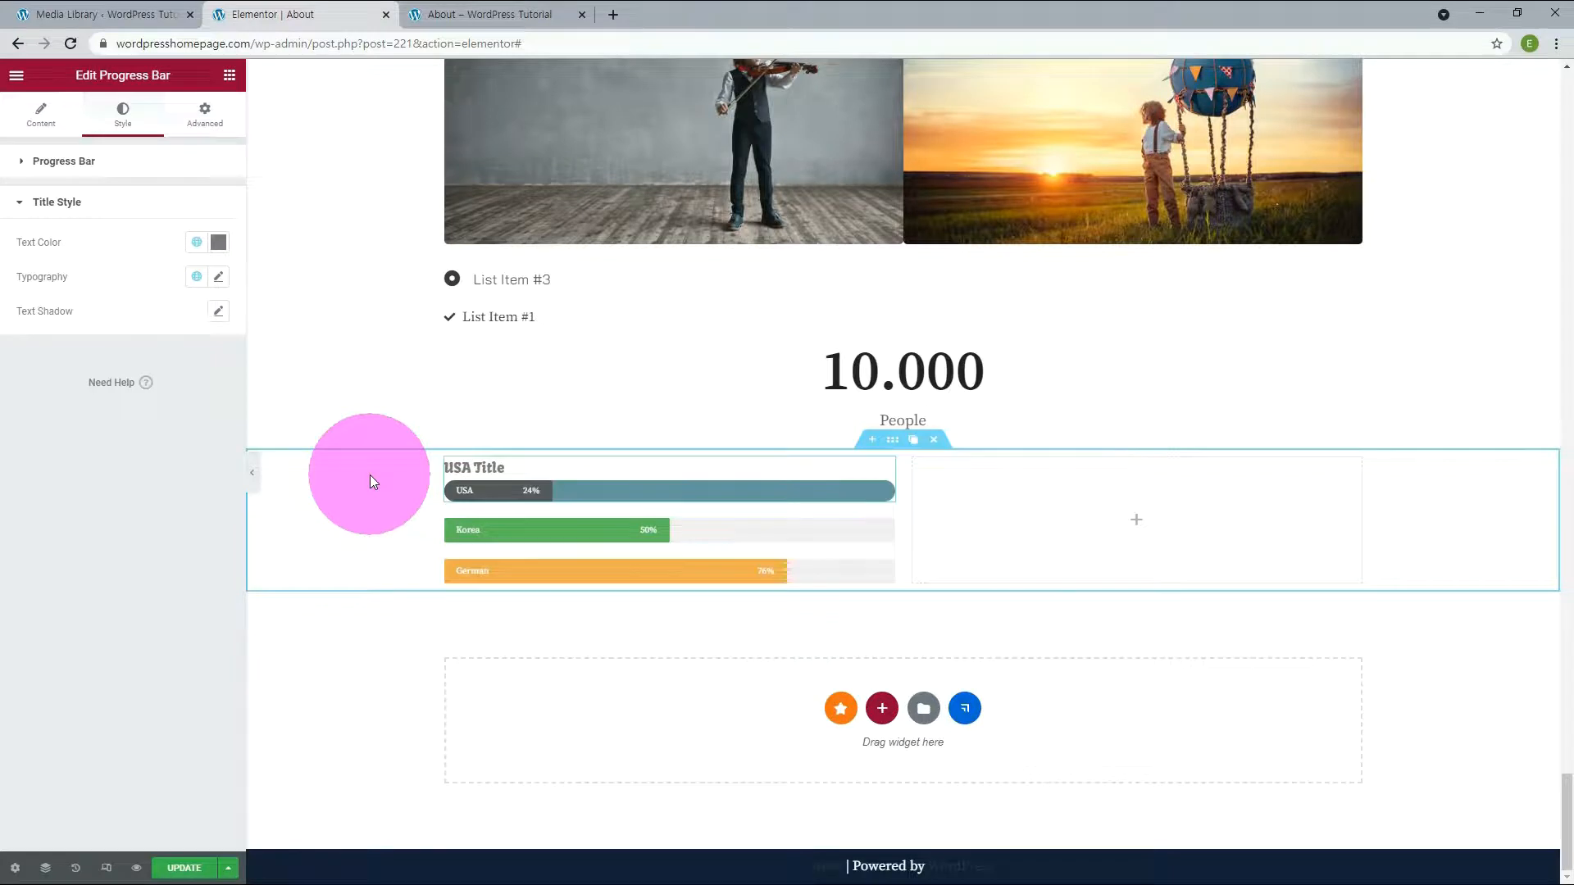
pyautogui.click(371, 475)
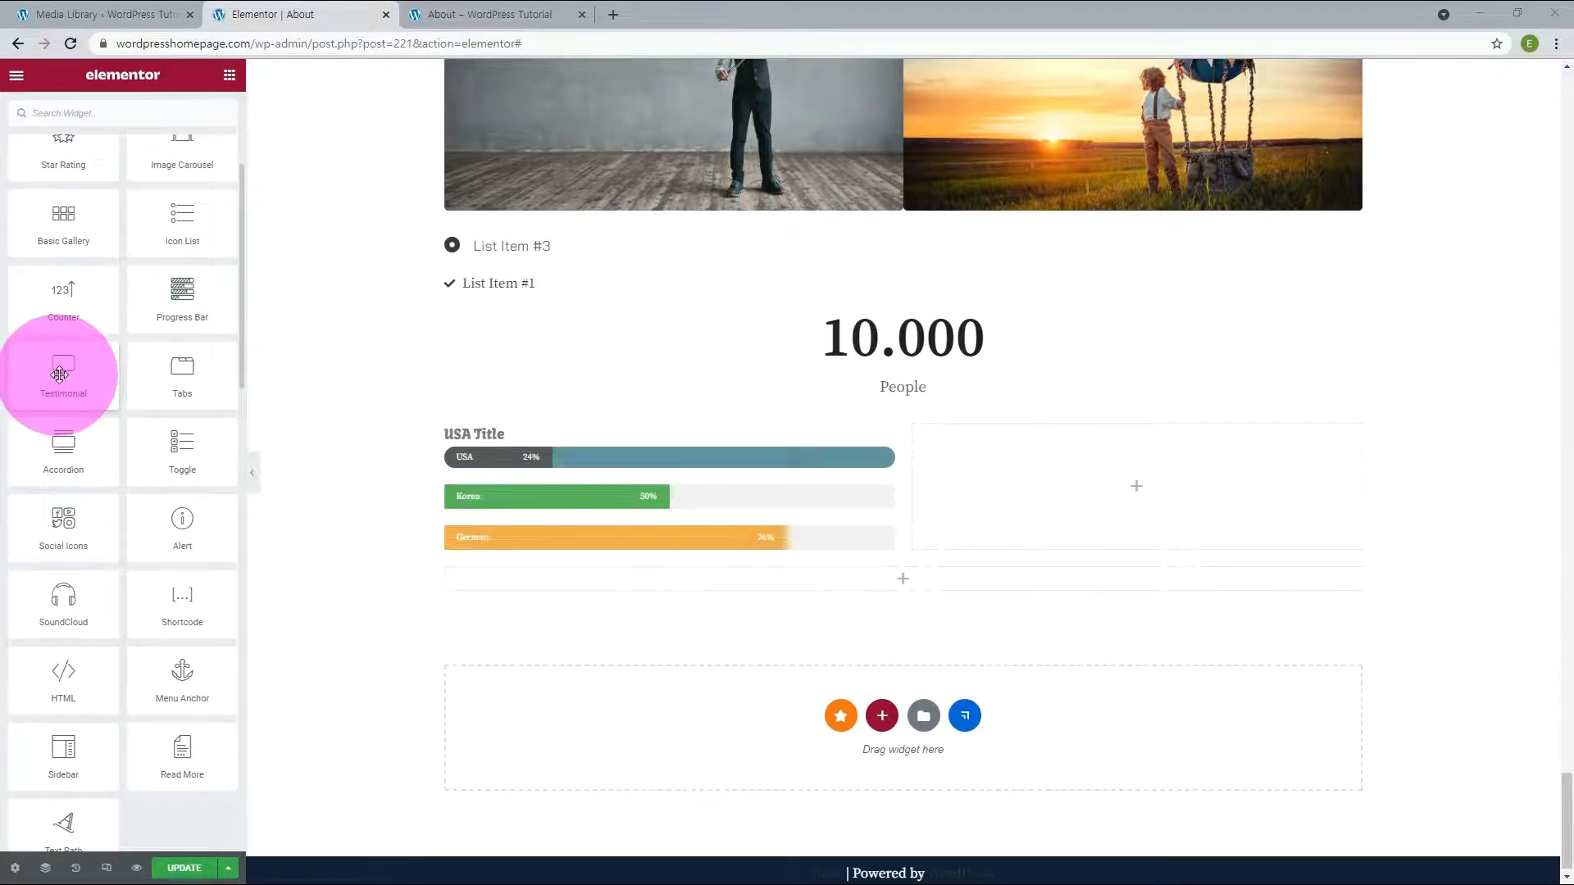
pyautogui.moveTo(59, 375); pyautogui.dragTo(729, 583)
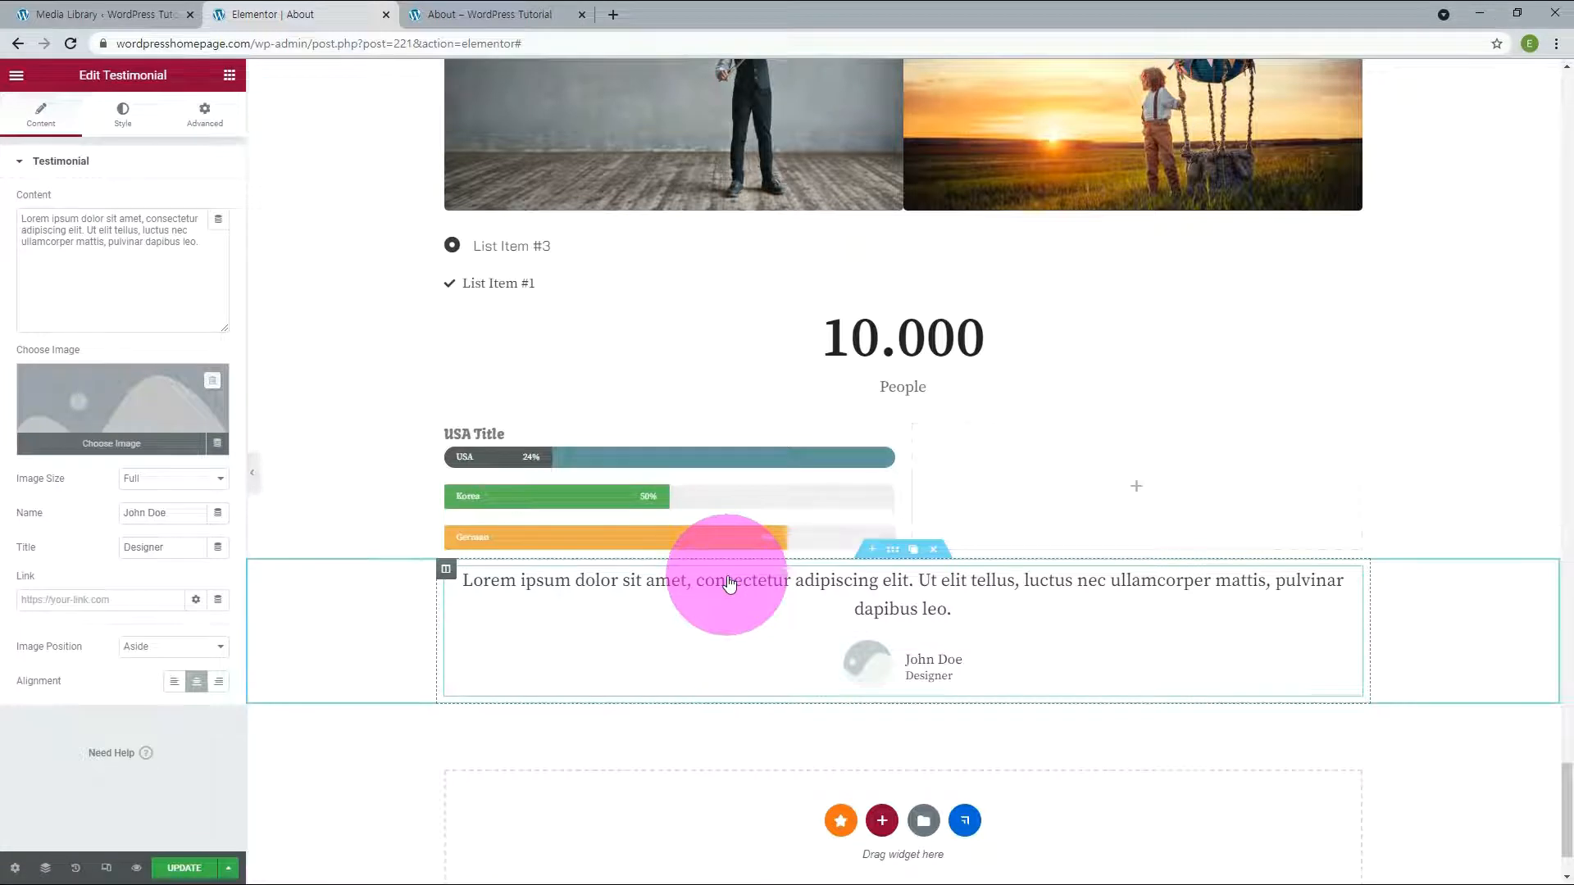
pyautogui.hotkey('ctrl', 'z')
# Add a Testimonial widget to each of the three columns below the progress bars, and compare them with the page's existing testimonials
pyautogui.moveTo(61, 617); pyautogui.dragTo(596, 583)
pyautogui.click(888, 662)
pyautogui.moveTo(63, 617); pyautogui.dragTo(846, 633)
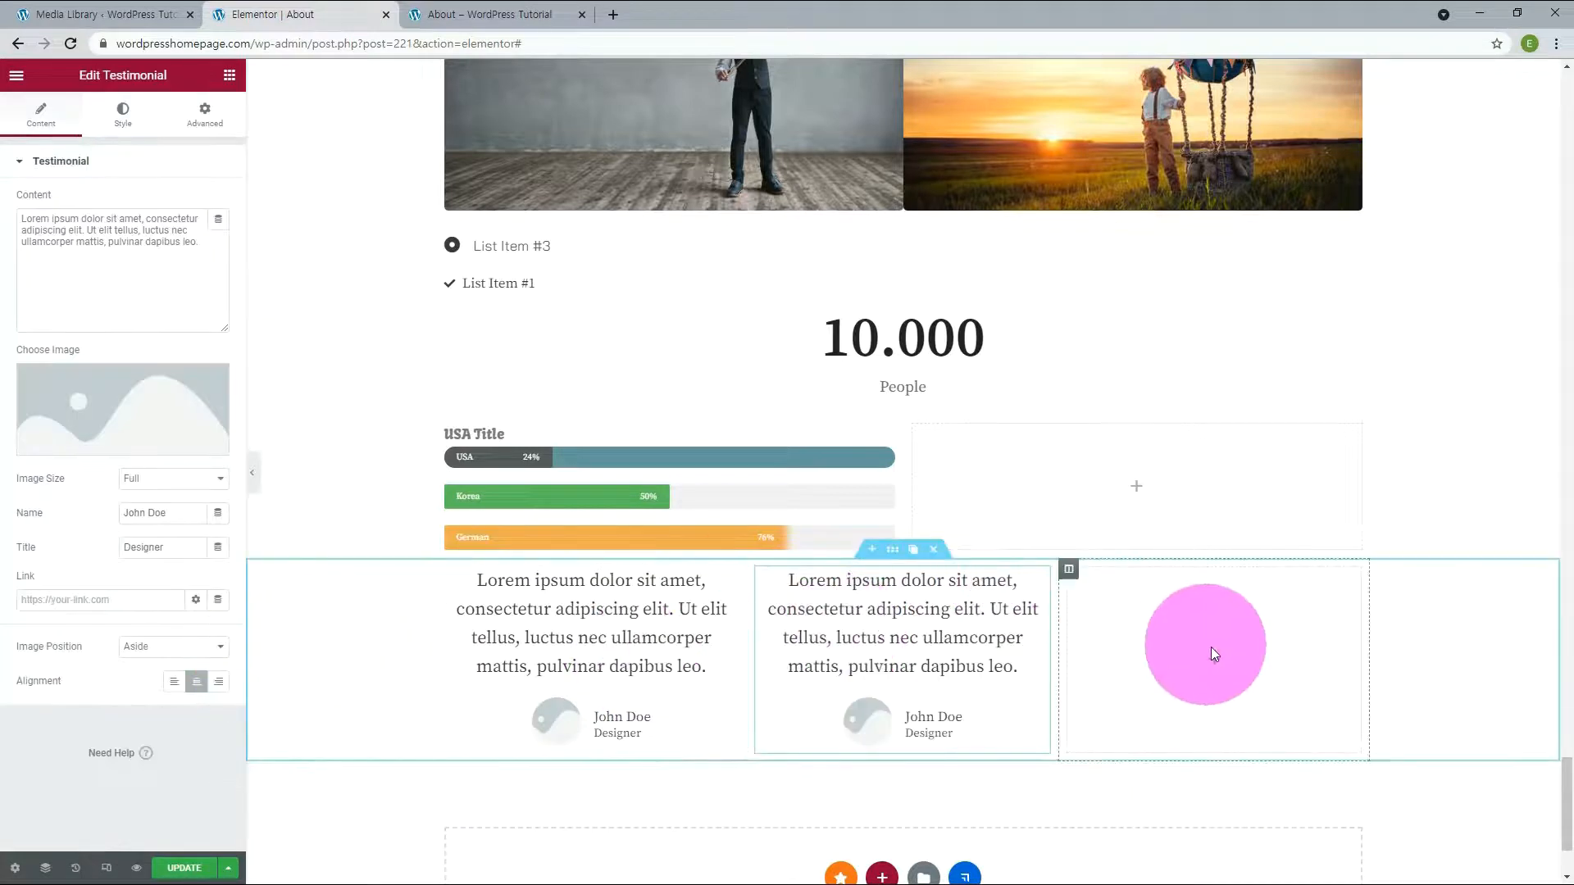
pyautogui.click(1213, 656)
pyautogui.moveTo(63, 616); pyautogui.dragTo(1199, 670)
pyautogui.click(943, 721)
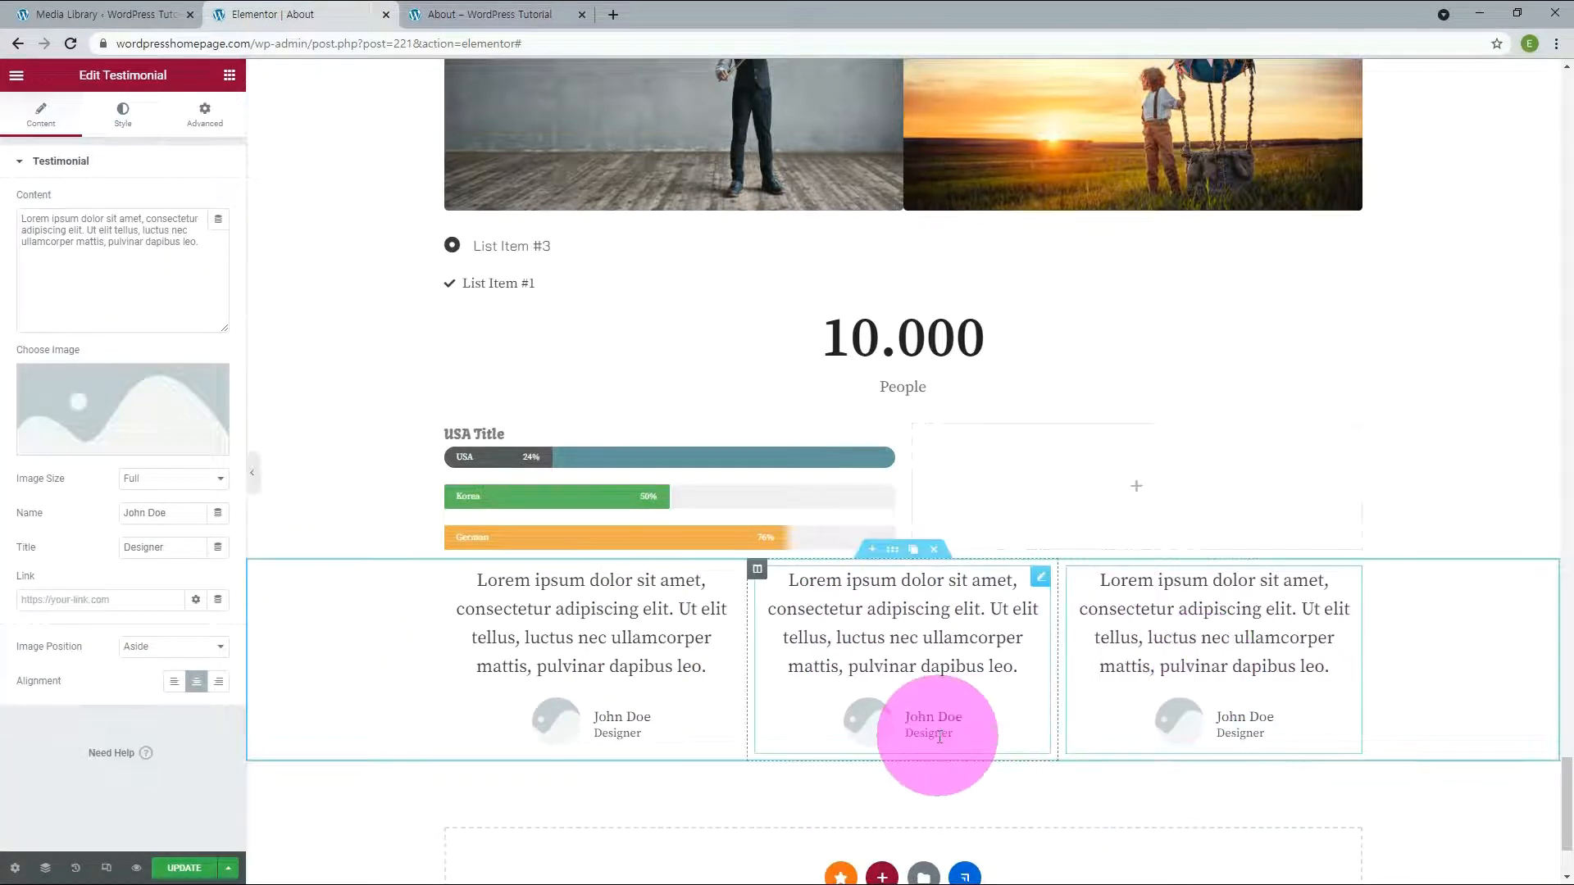
pyautogui.click(646, 738)
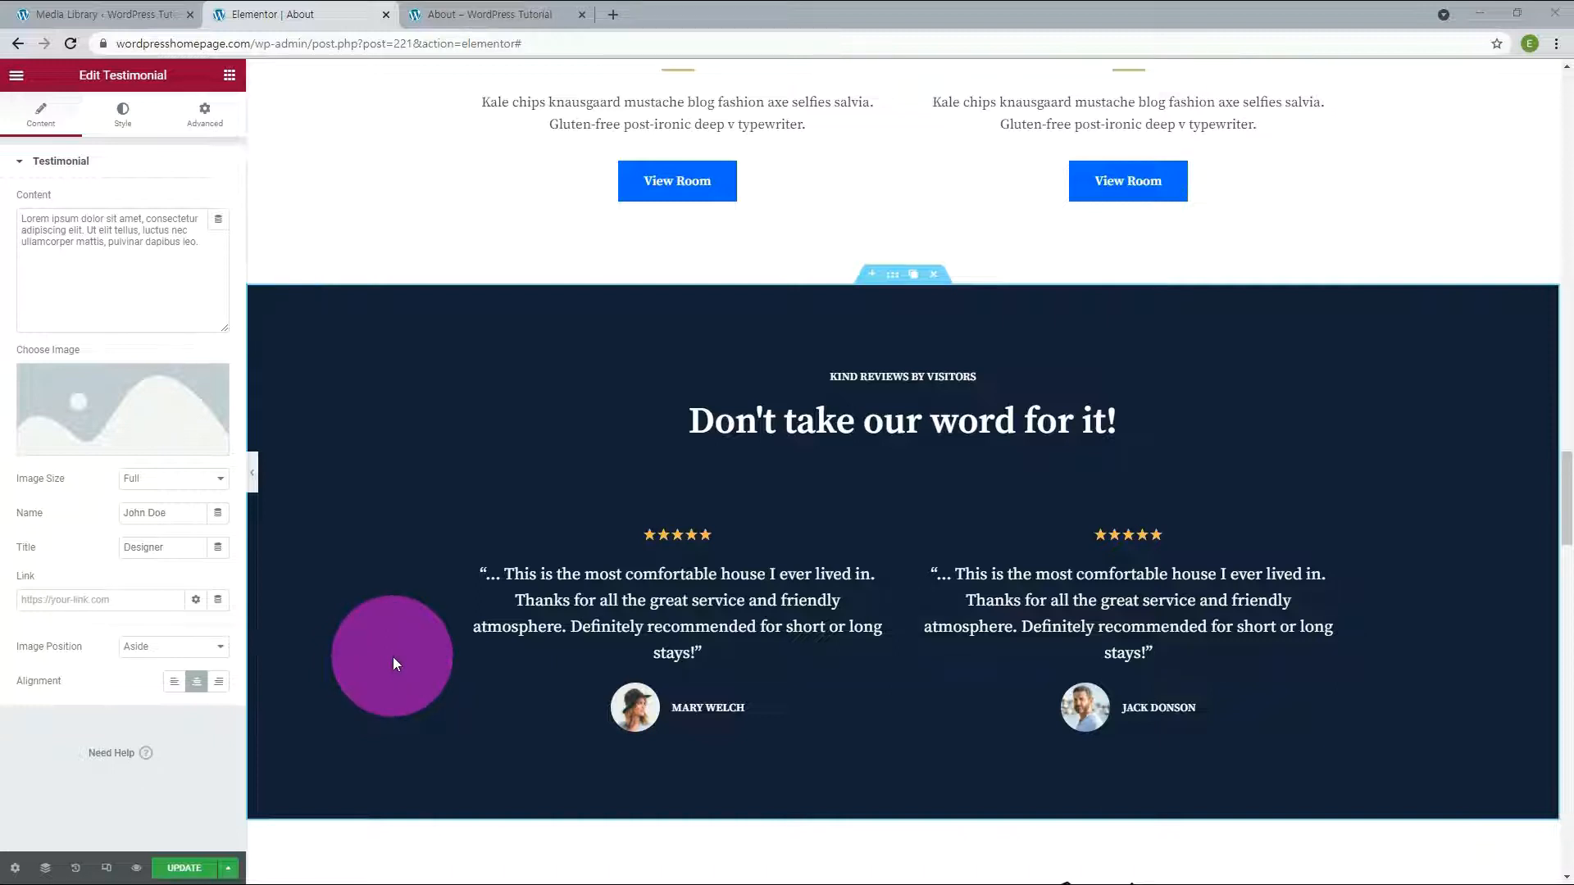
pyautogui.scroll(-20, 392, 657)
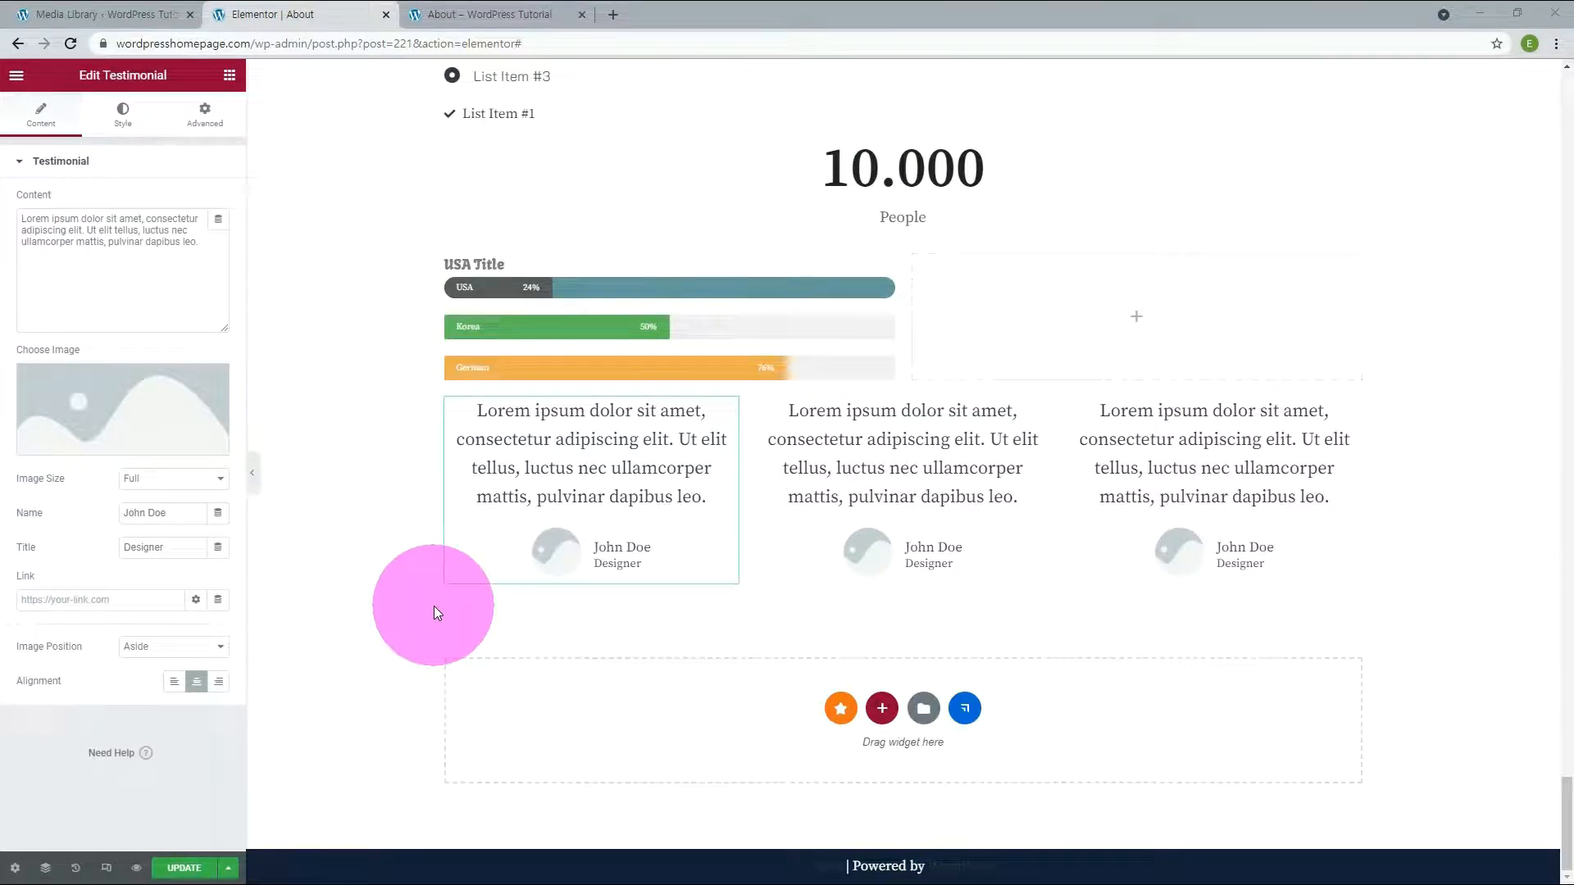
# Add a Tabs widget below the testimonials and title its two tabs "USA" and "Korea"
pyautogui.click(434, 610)
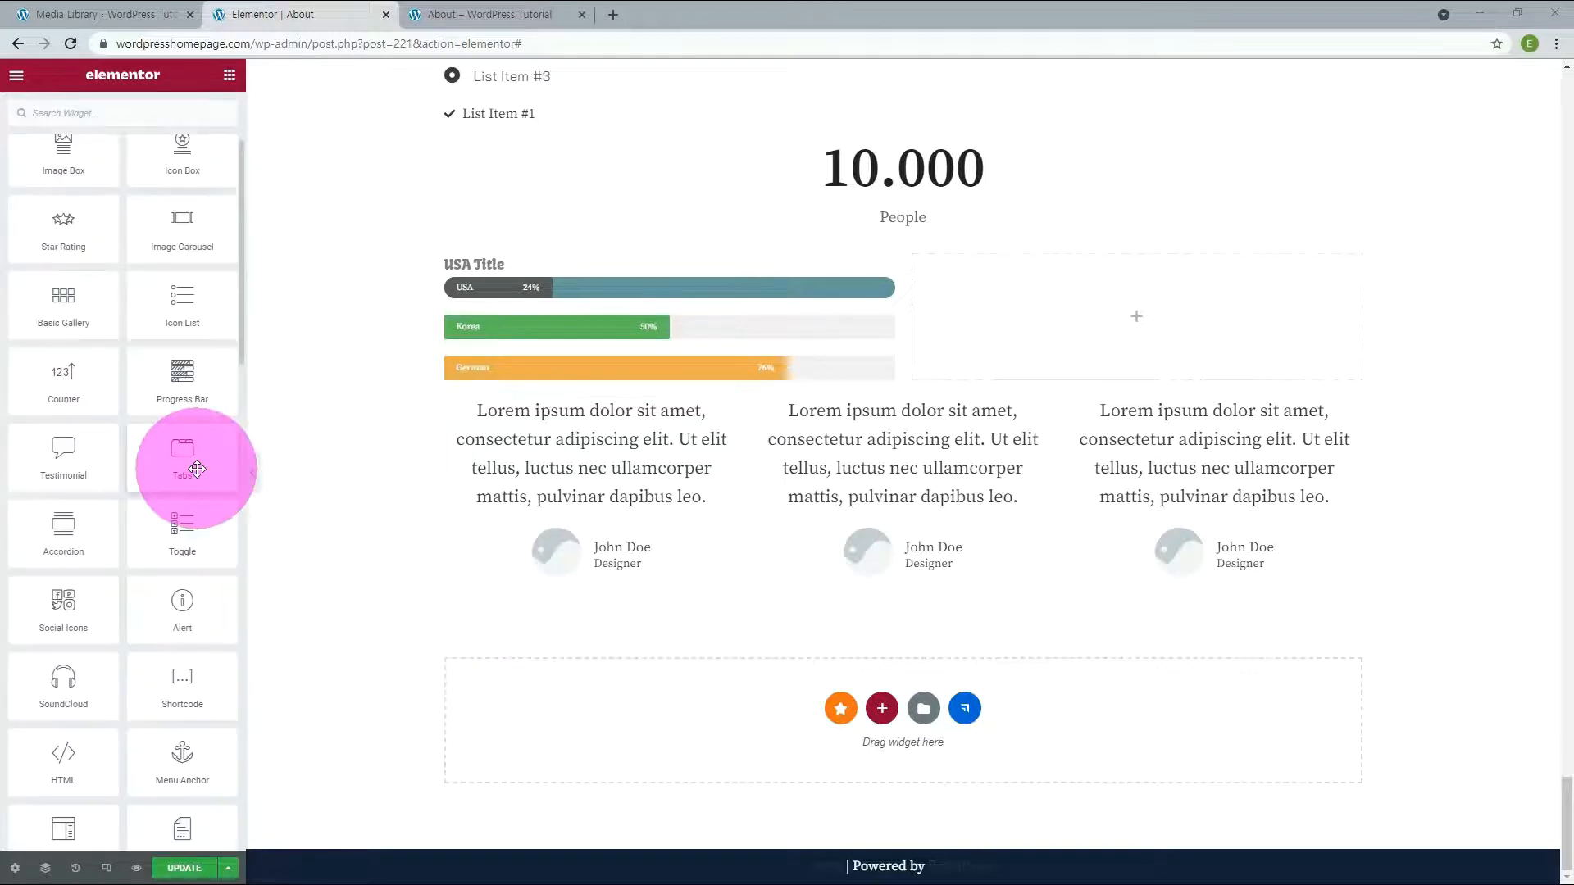
pyautogui.moveTo(197, 469); pyautogui.dragTo(607, 717)
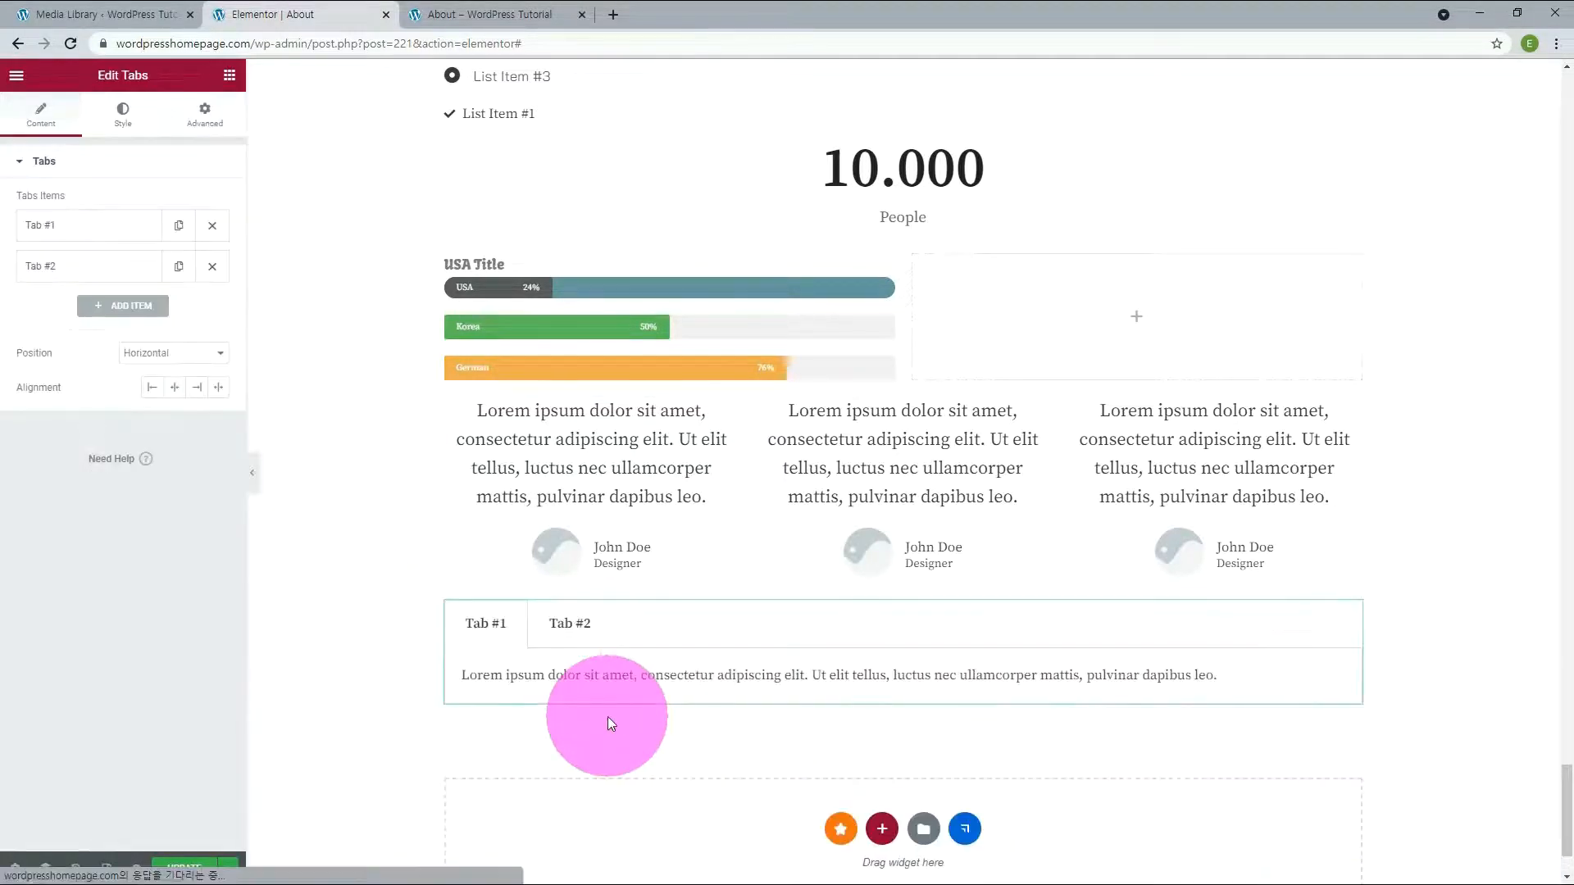
pyautogui.click(81, 238)
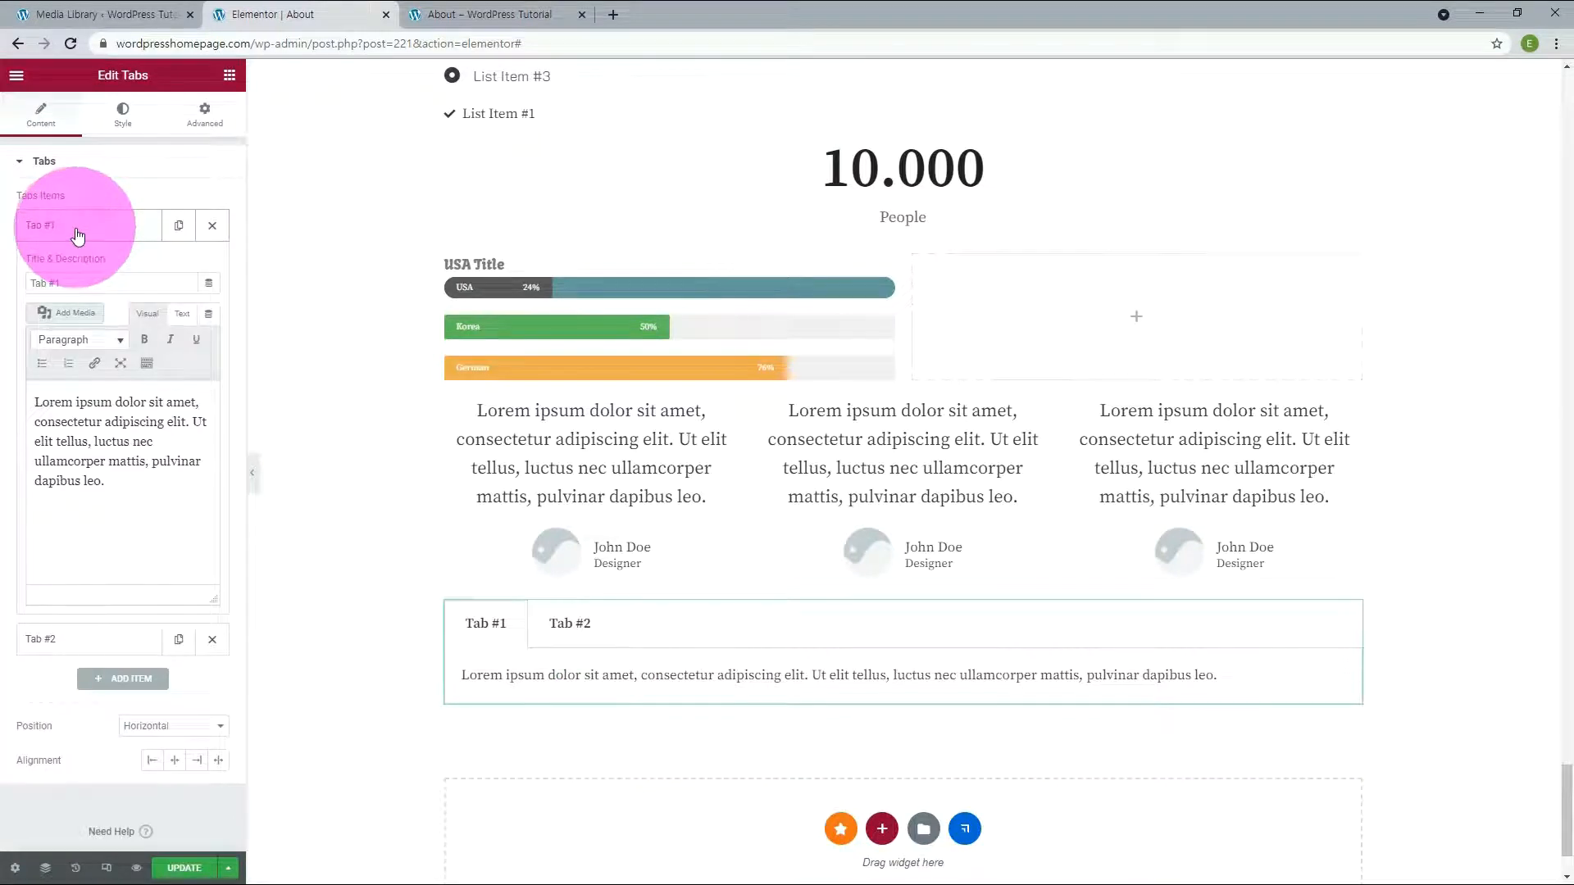
pyautogui.tripleClick(59, 287)
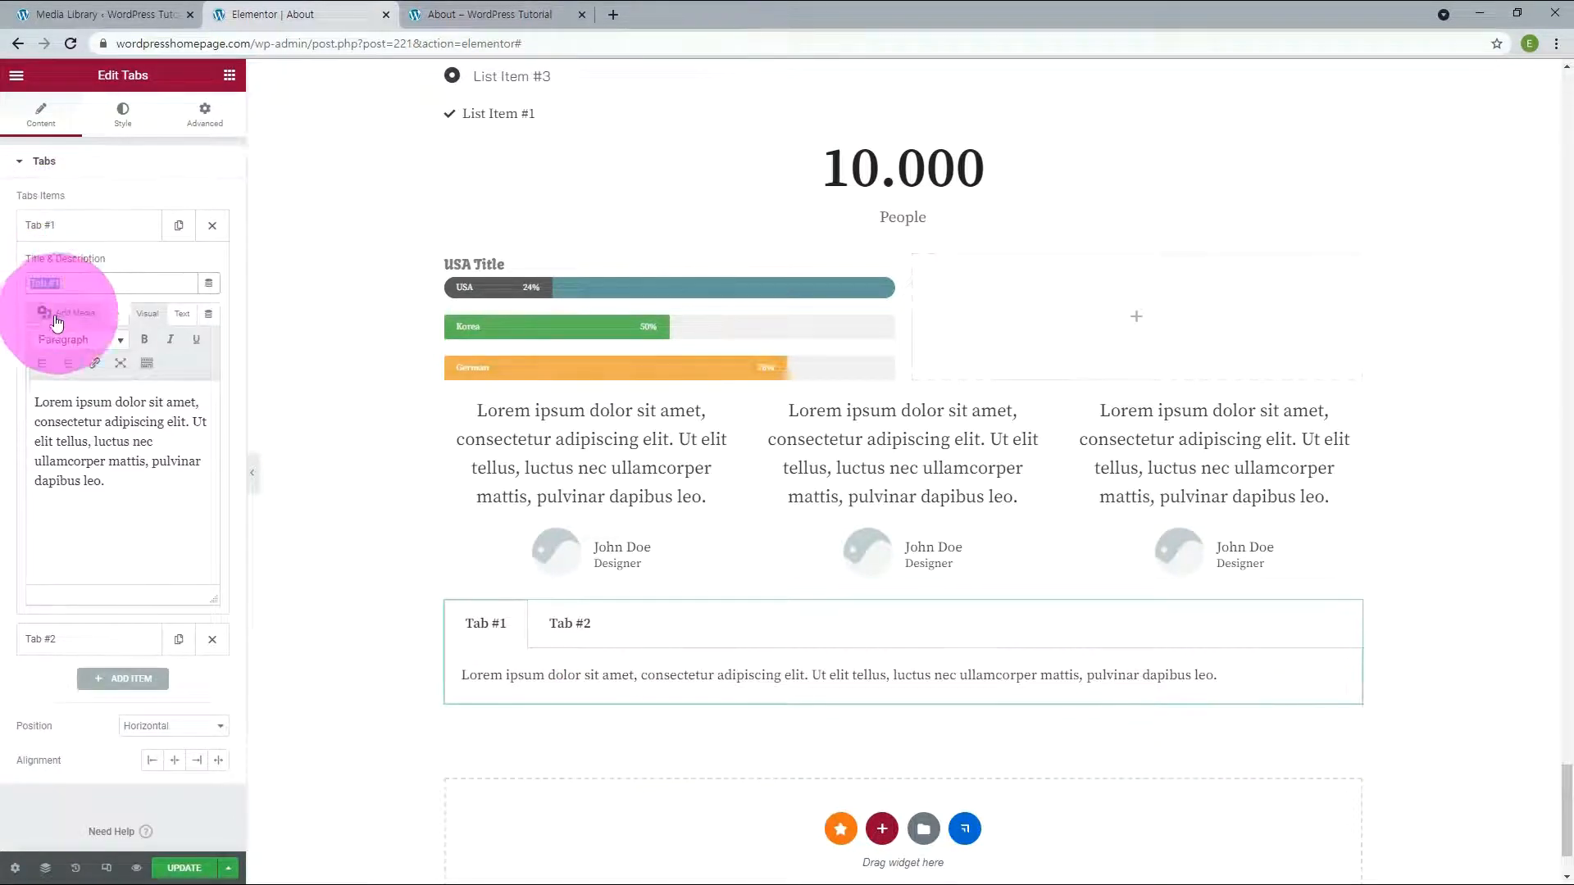
pyautogui.write('USA')
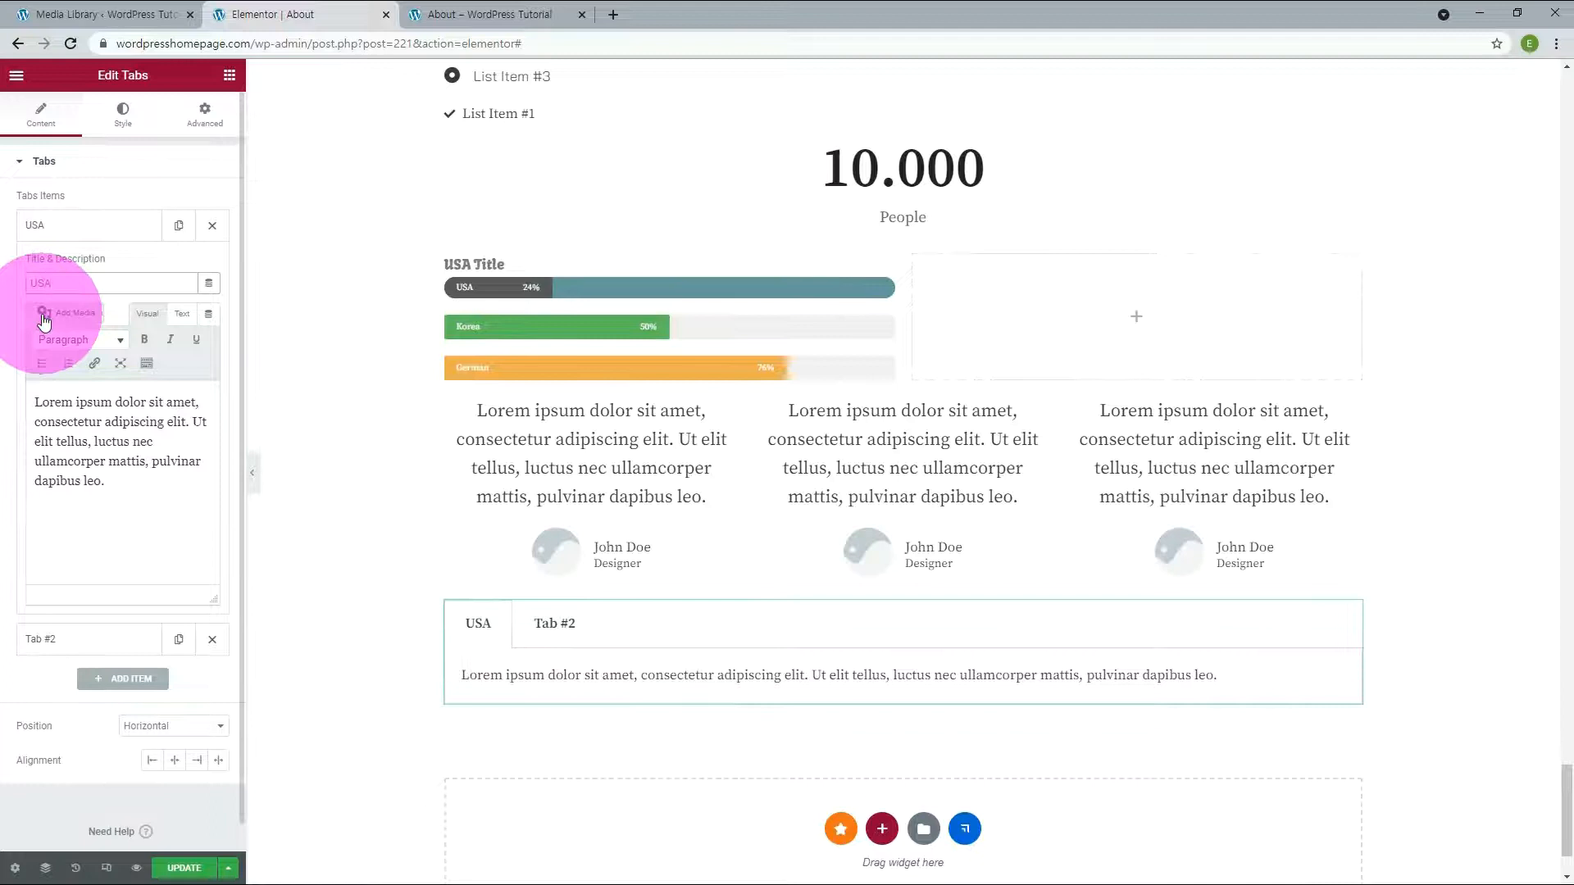
pyautogui.click(105, 641)
pyautogui.tripleClick(4, 327)
pyautogui.write('Korea')
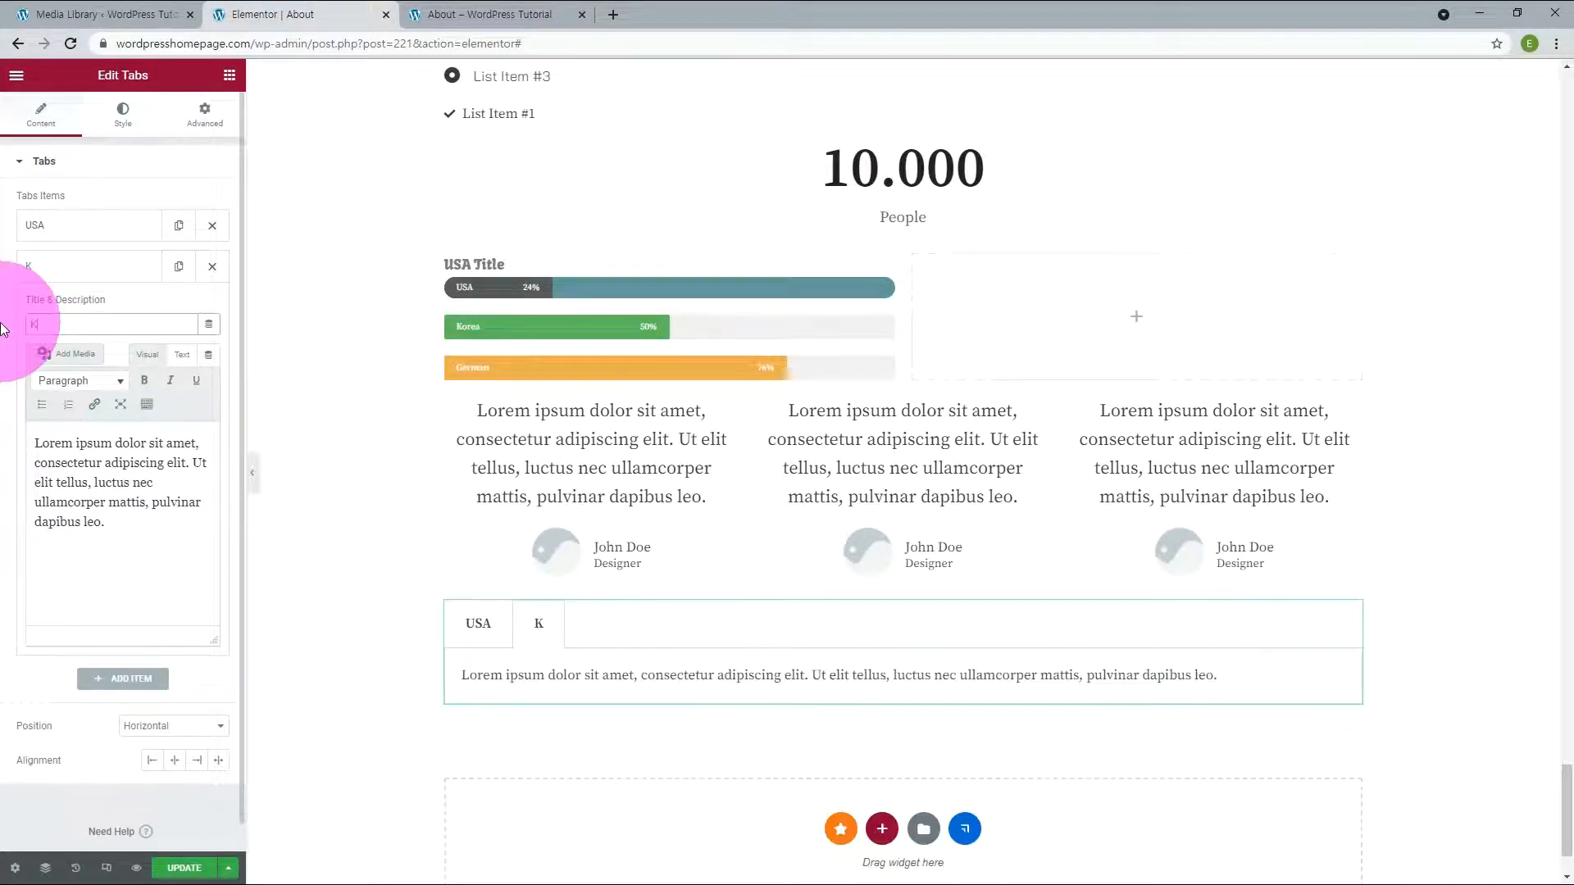
# Replace the Korea tab's content with Korean sample text and add a third tab titled "German"
pyautogui.click(460, 625)
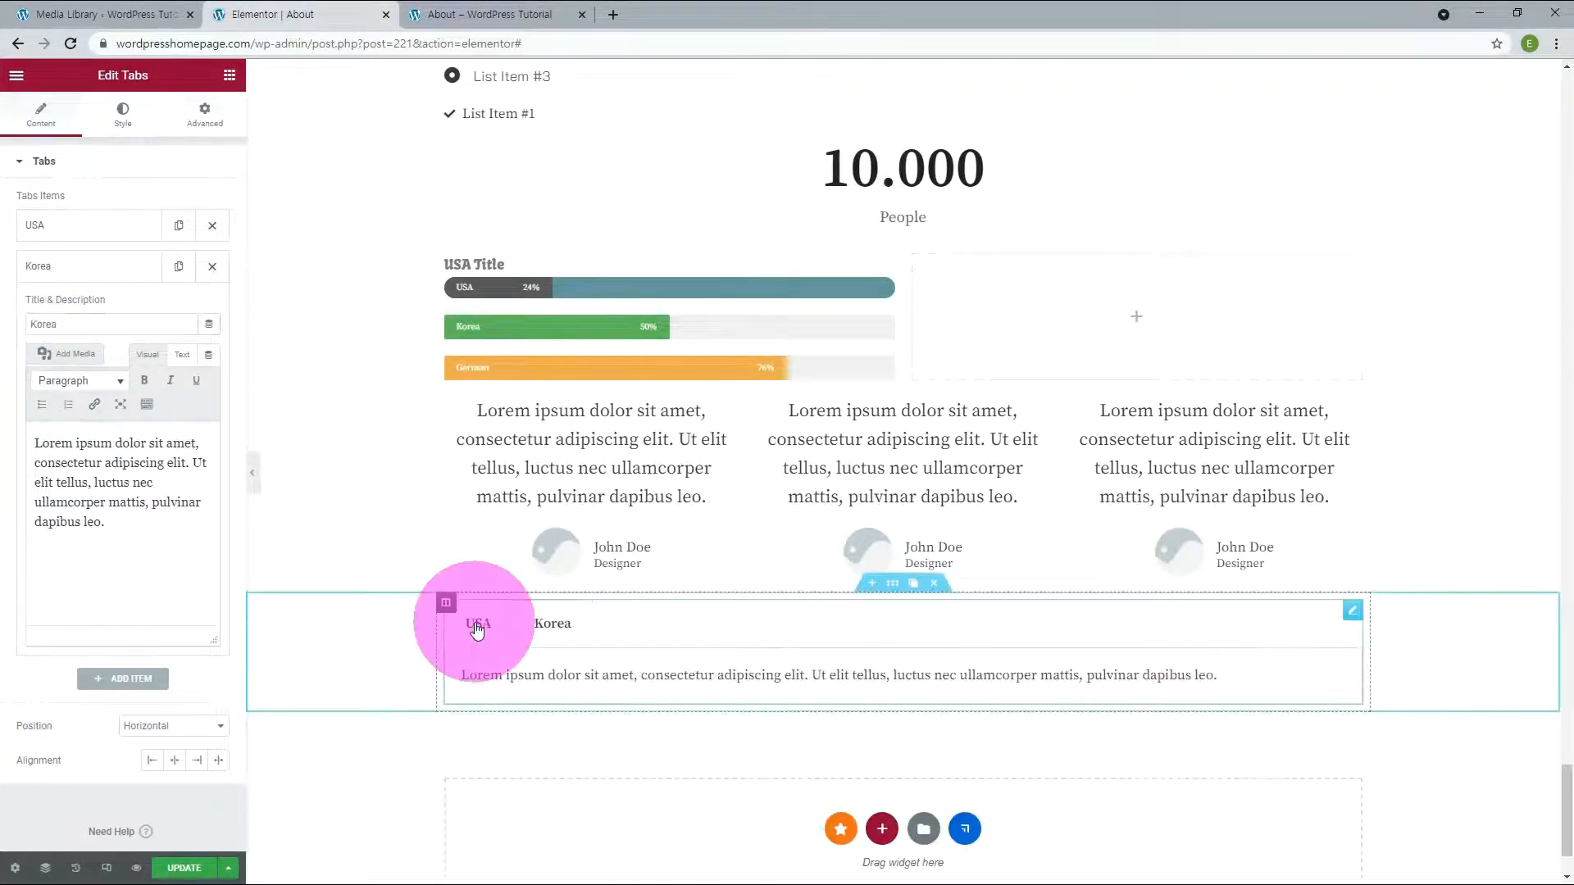
pyautogui.click(551, 630)
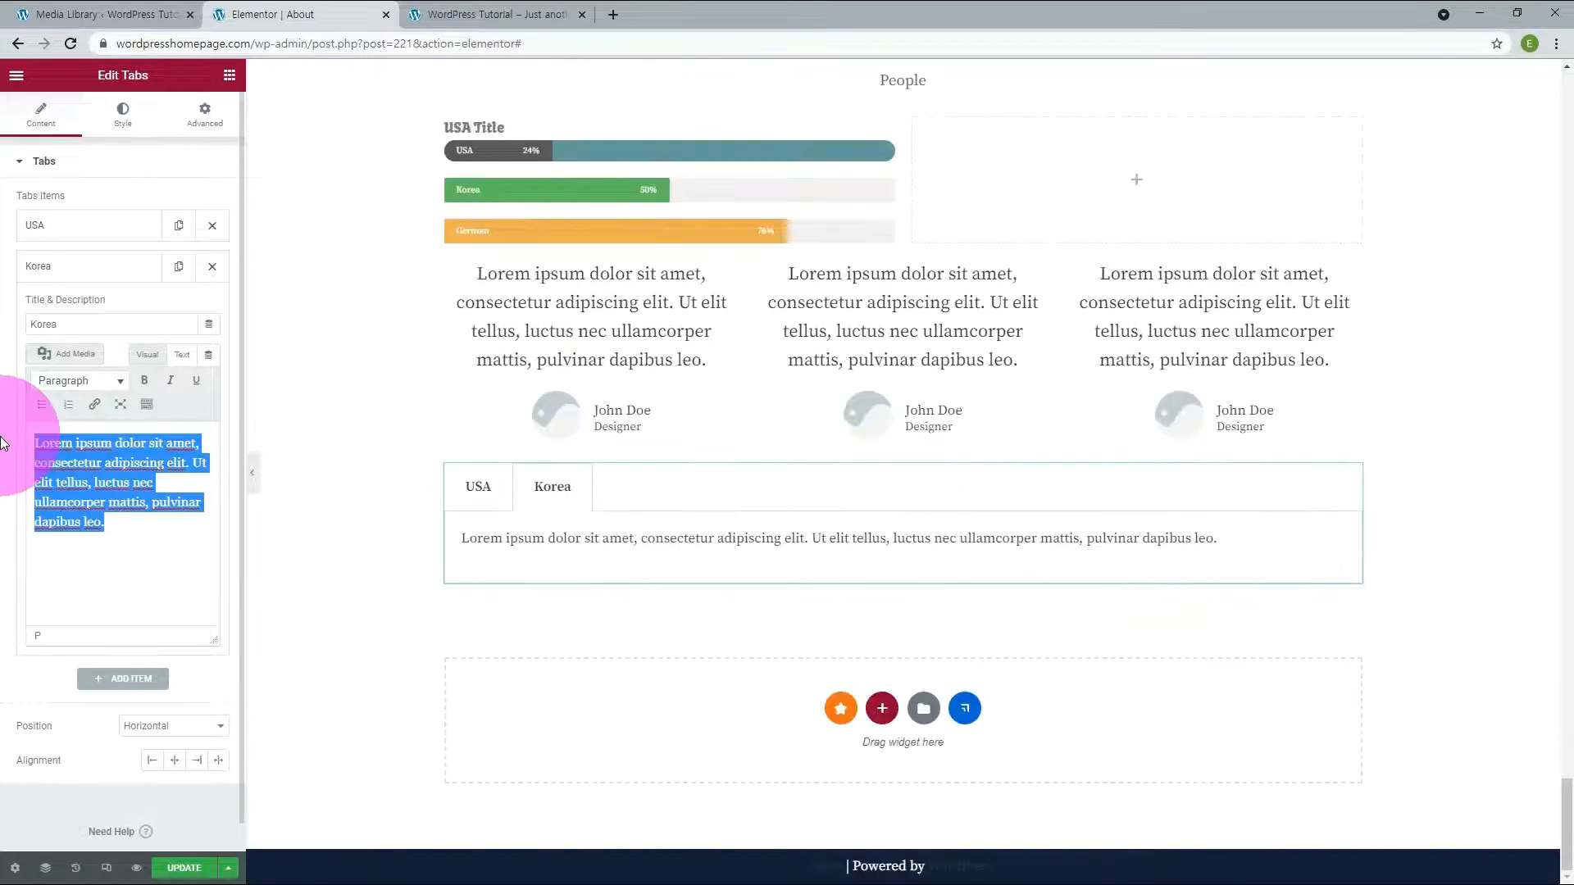
pyautogui.write('선거에 있어서 최고득표자가 2인 이상인 때에는 국회의 재적의원 과반수가 출석한 공개회의에서 다수표를 얻은 자를 당선자로 한다. 법률이 정하는 주요방위산업체에 종사하는 근로자의 단체행동권은 법률이 정하는 바에 의하여 이를 제한하거나 인정하지 아니할 수 있다.')
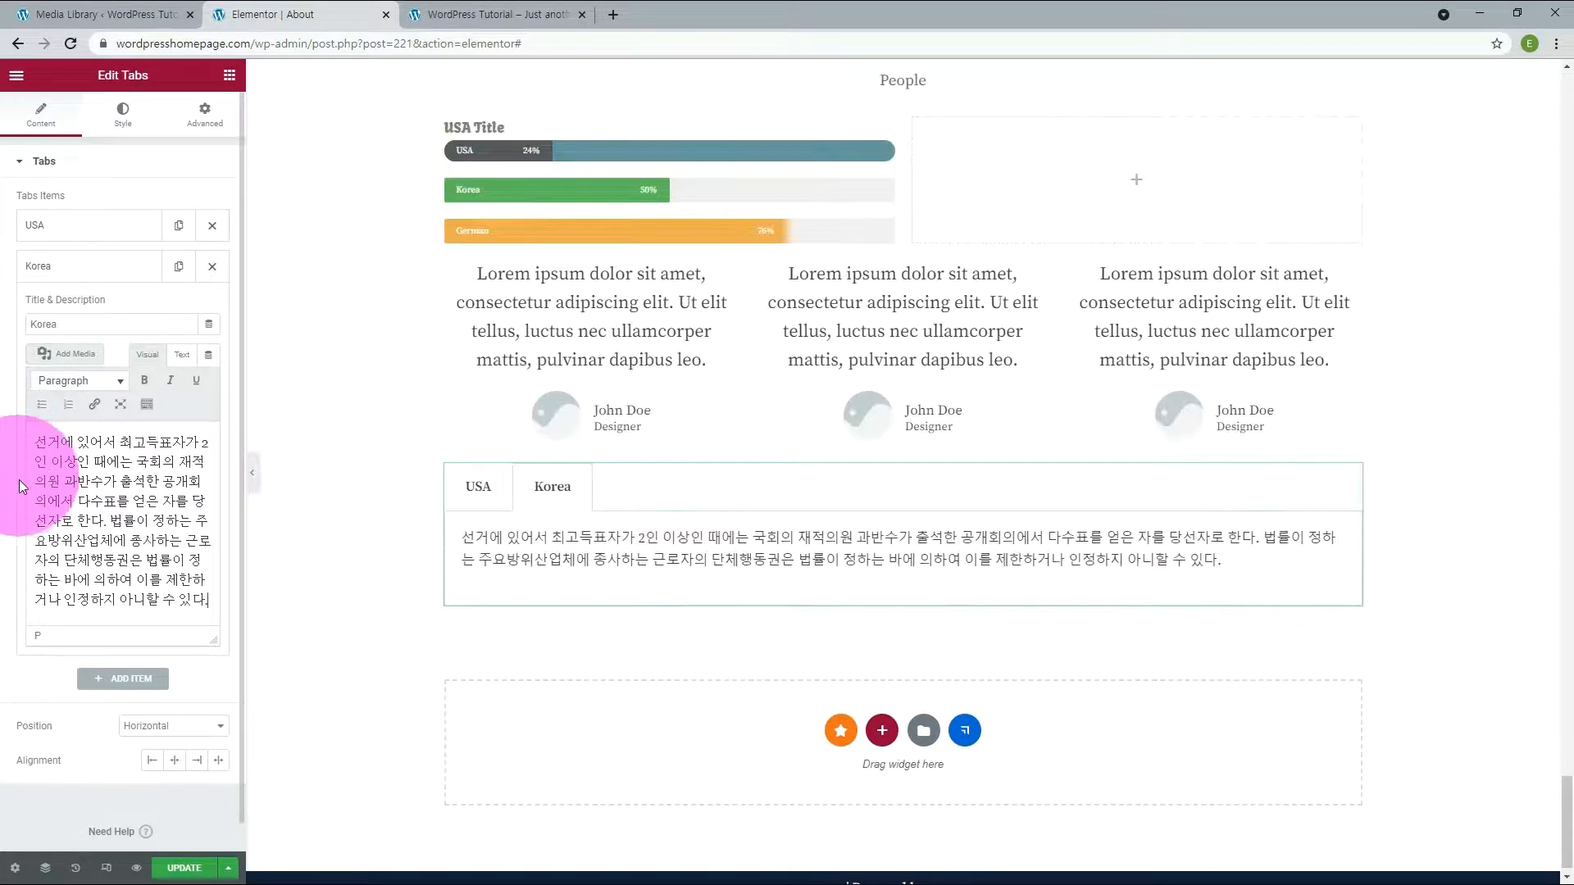
pyautogui.click(136, 681)
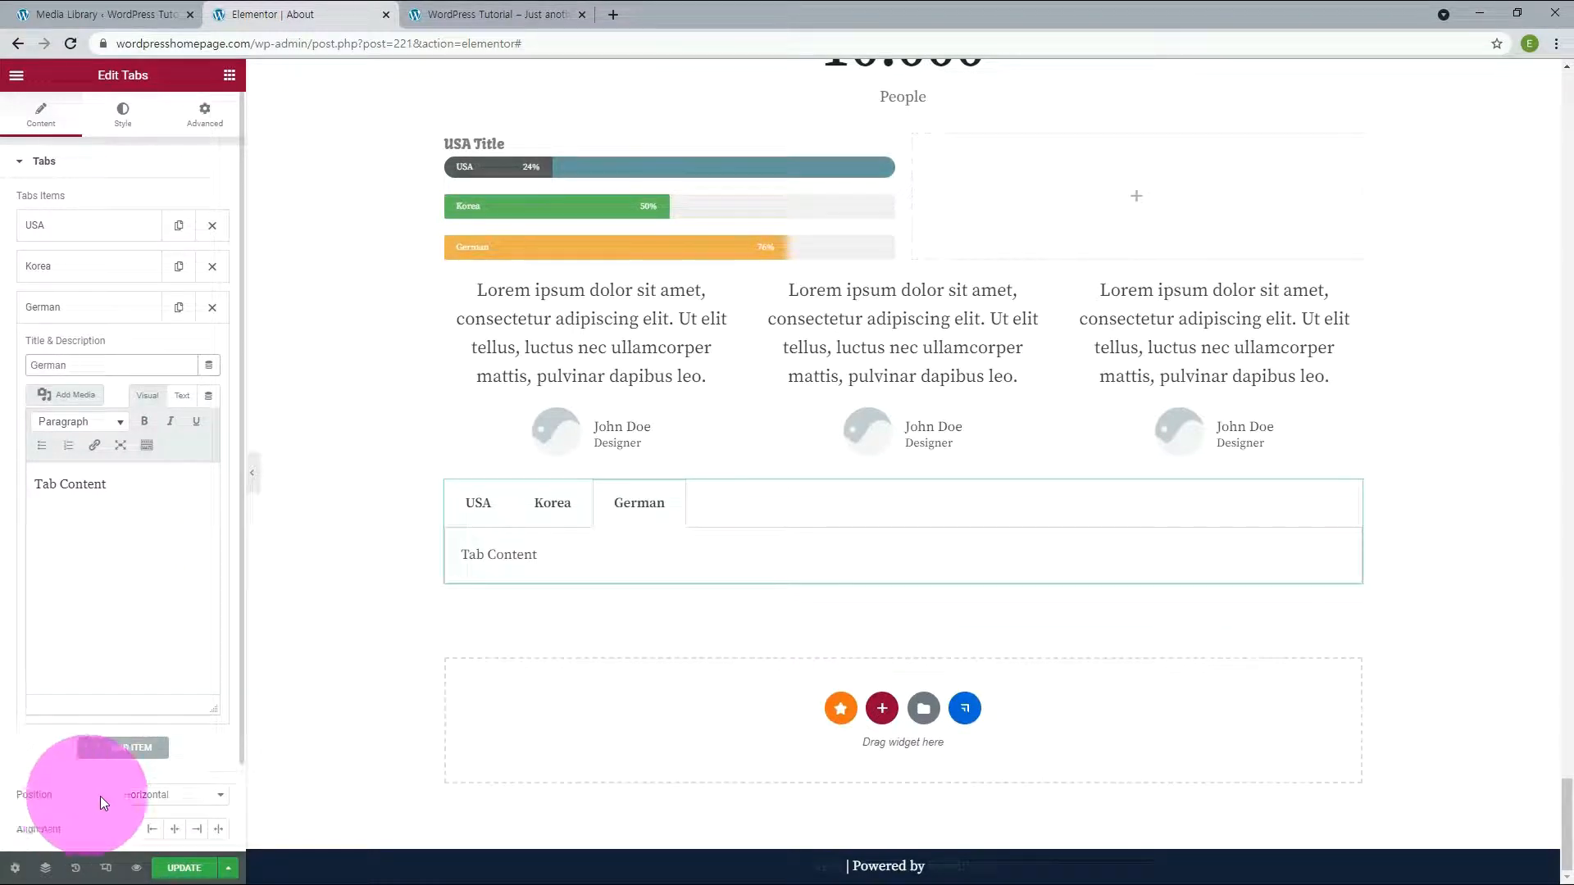
# Try the Vertical position for the tabs, preview the Korea and USA tabs, and return the position to Horizontal
pyautogui.click(162, 795)
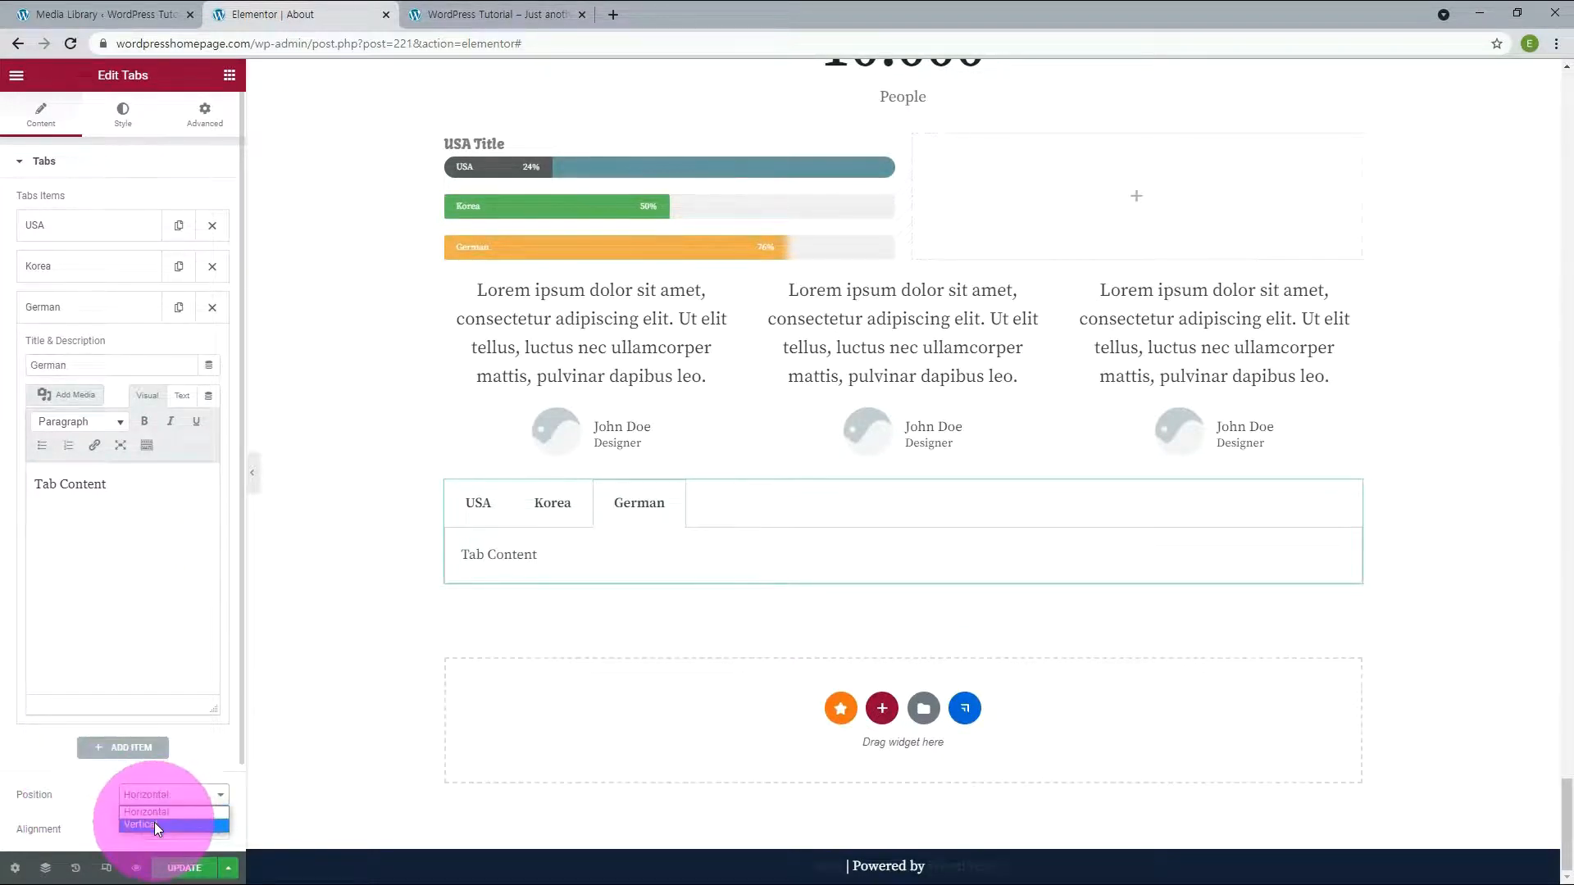
pyautogui.click(156, 825)
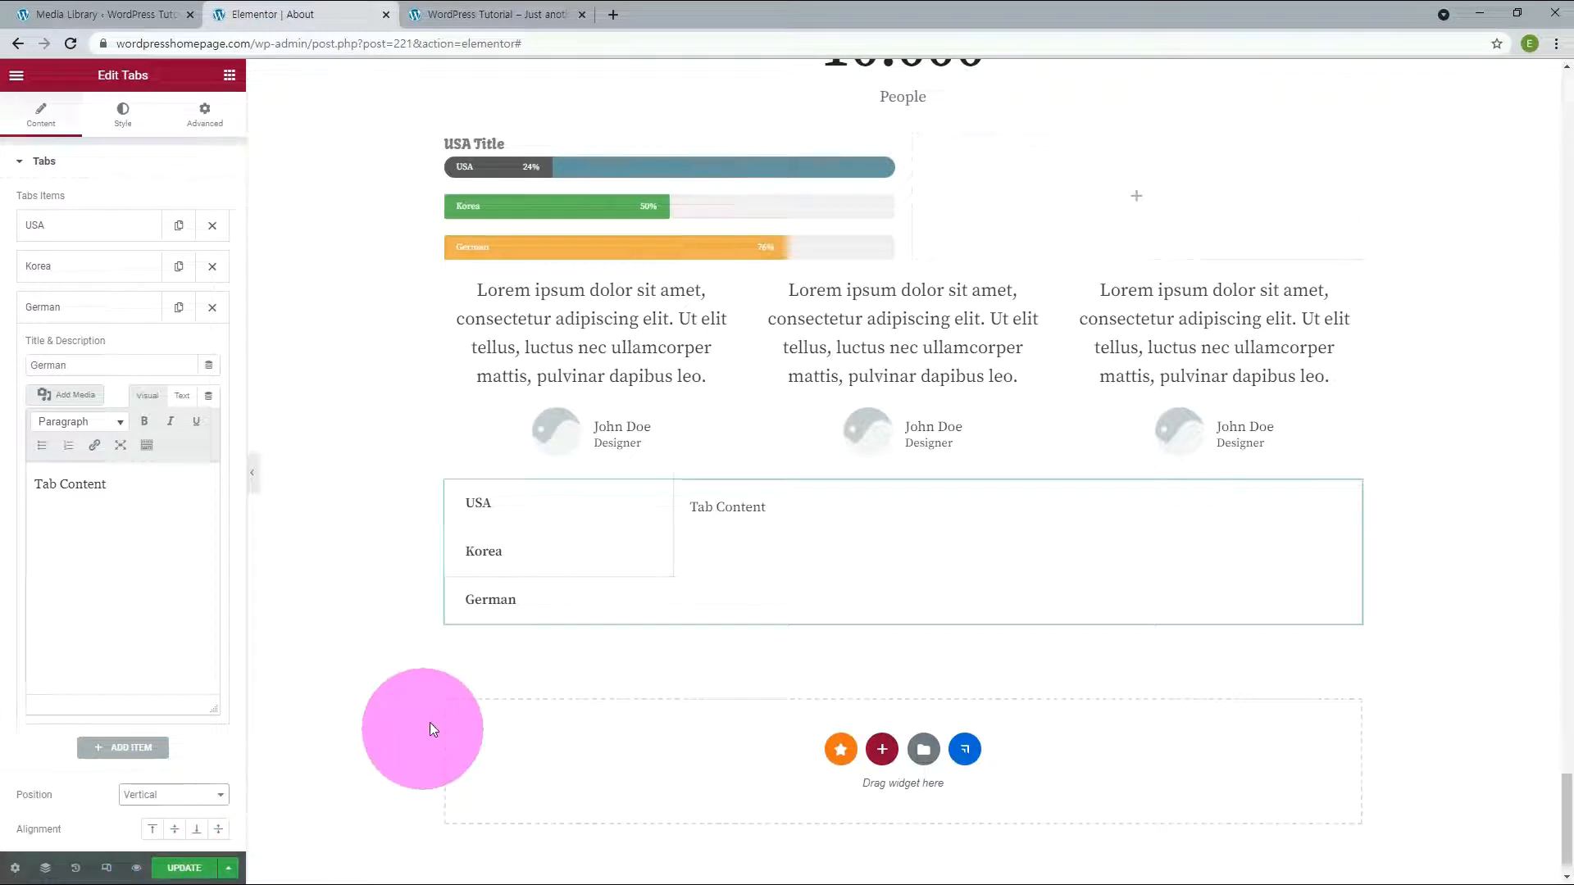
pyautogui.click(495, 557)
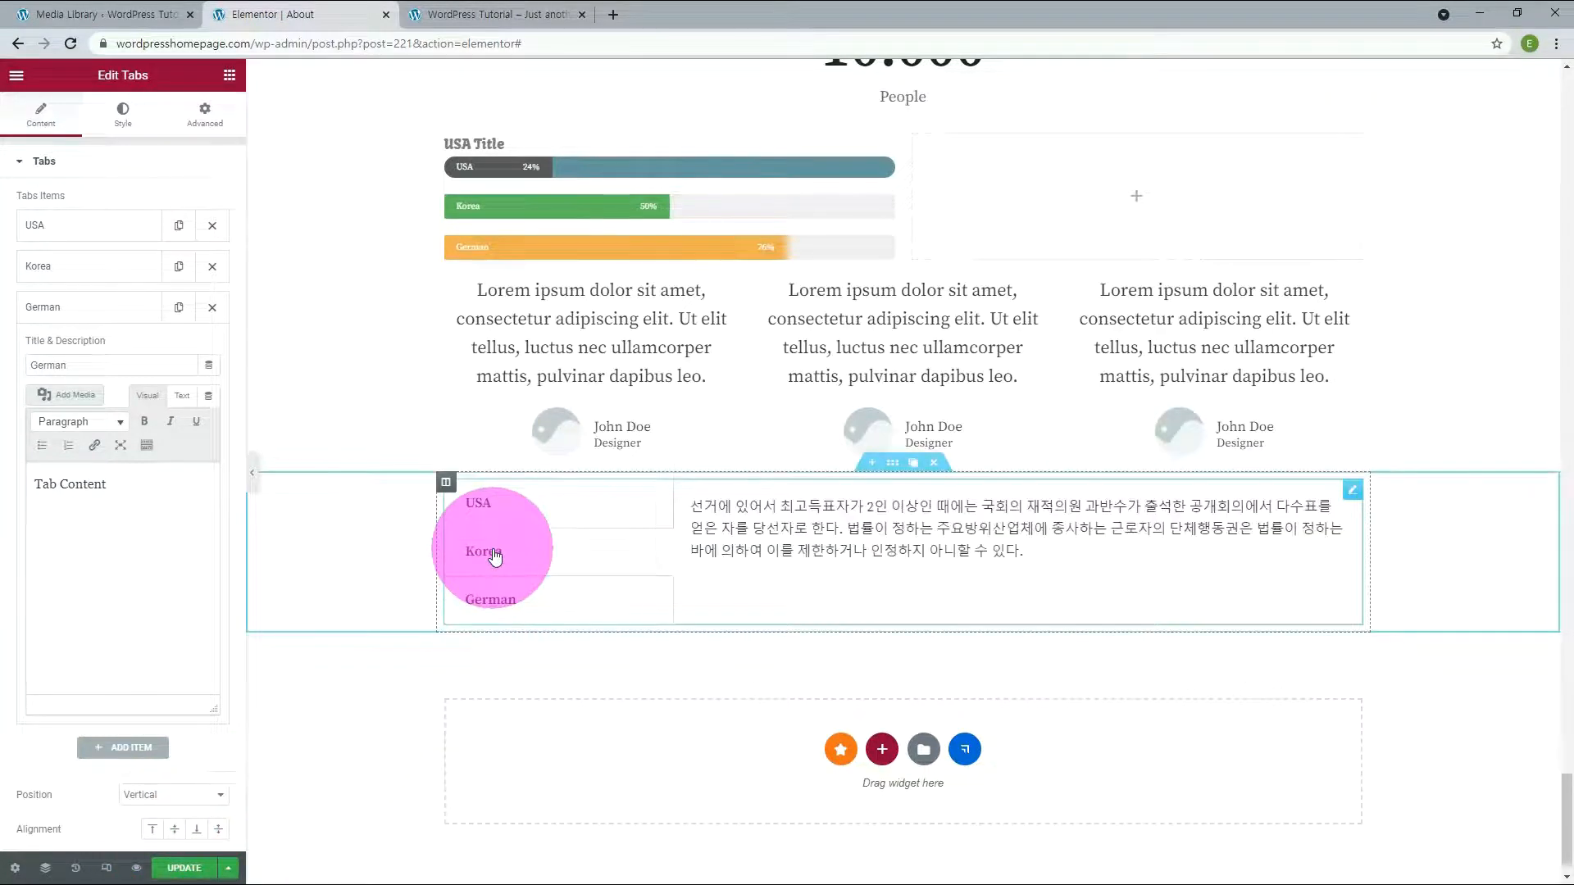
pyautogui.click(492, 513)
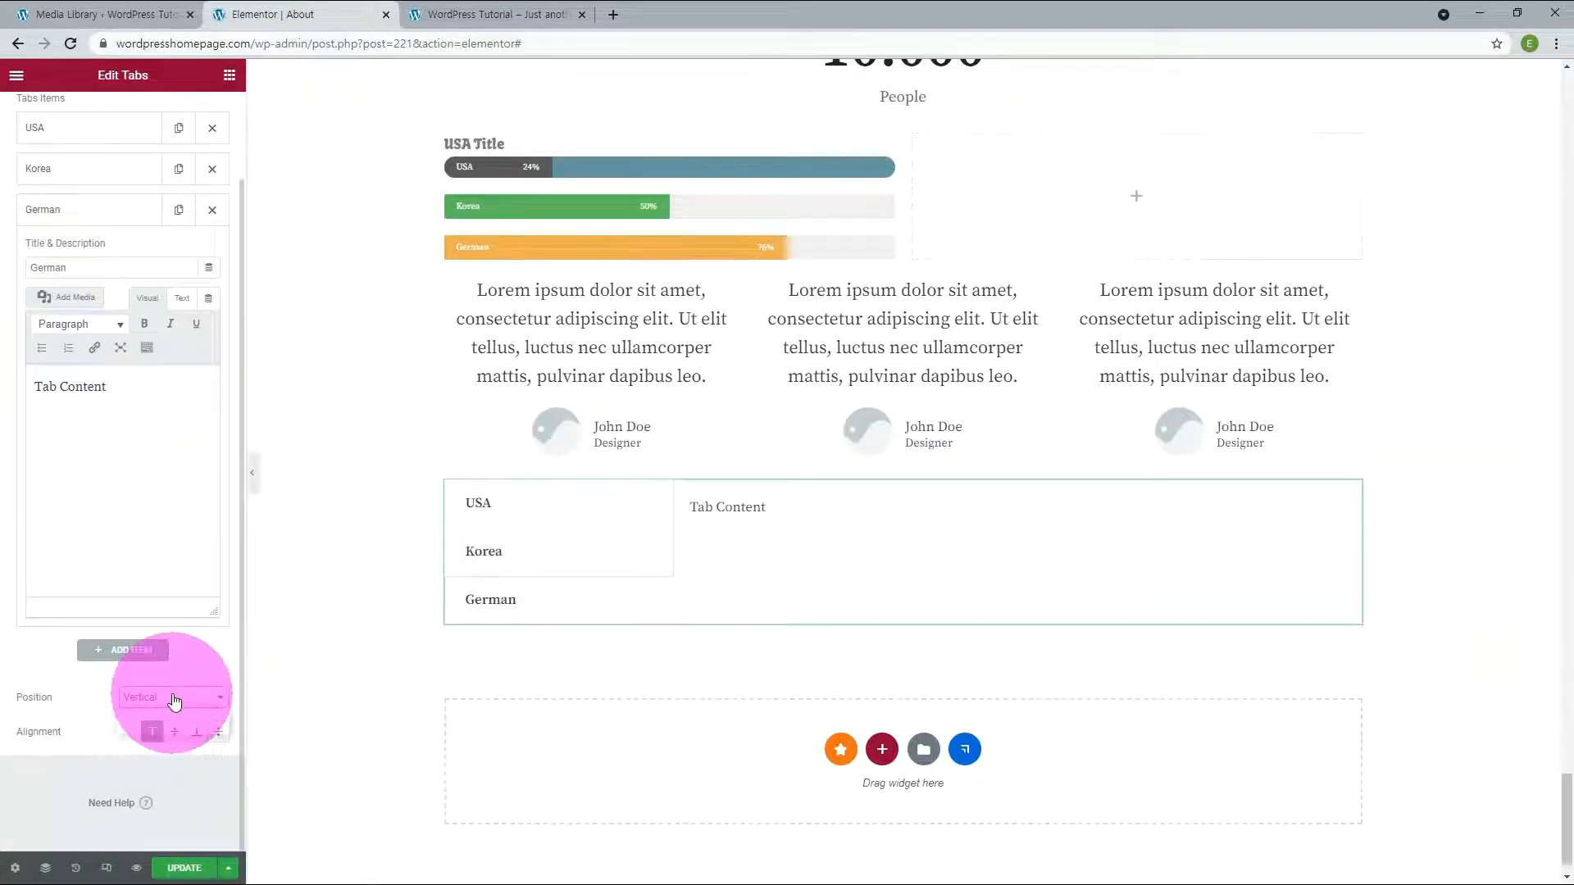
pyautogui.click(174, 697)
pyautogui.click(163, 714)
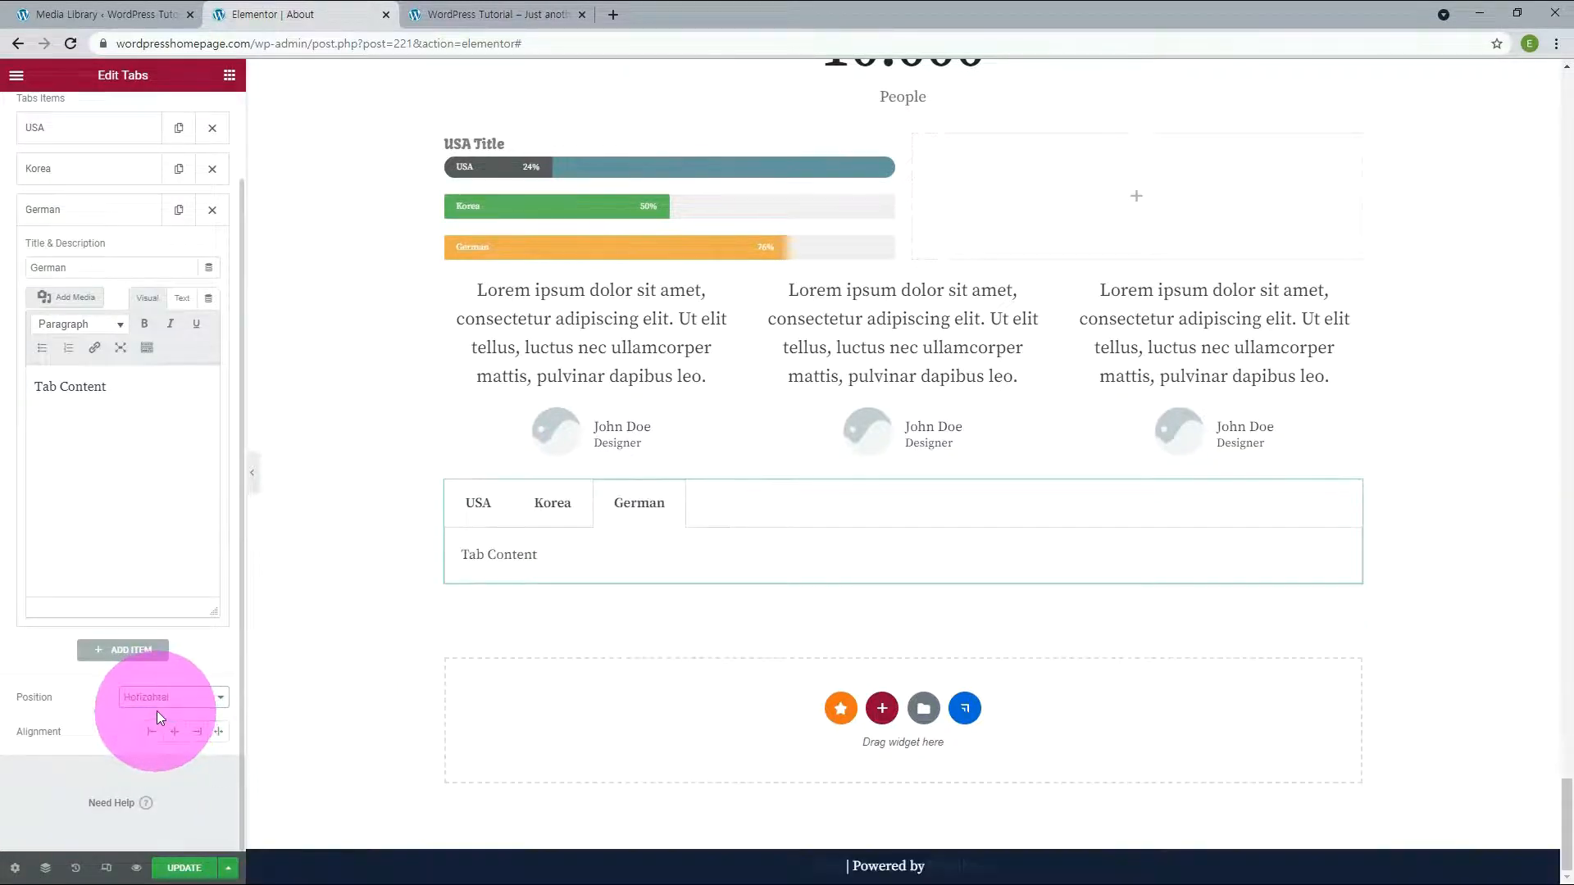
# Try the center, start and end alignments for the tabs, and set their alignment to Justified
pyautogui.click(172, 732)
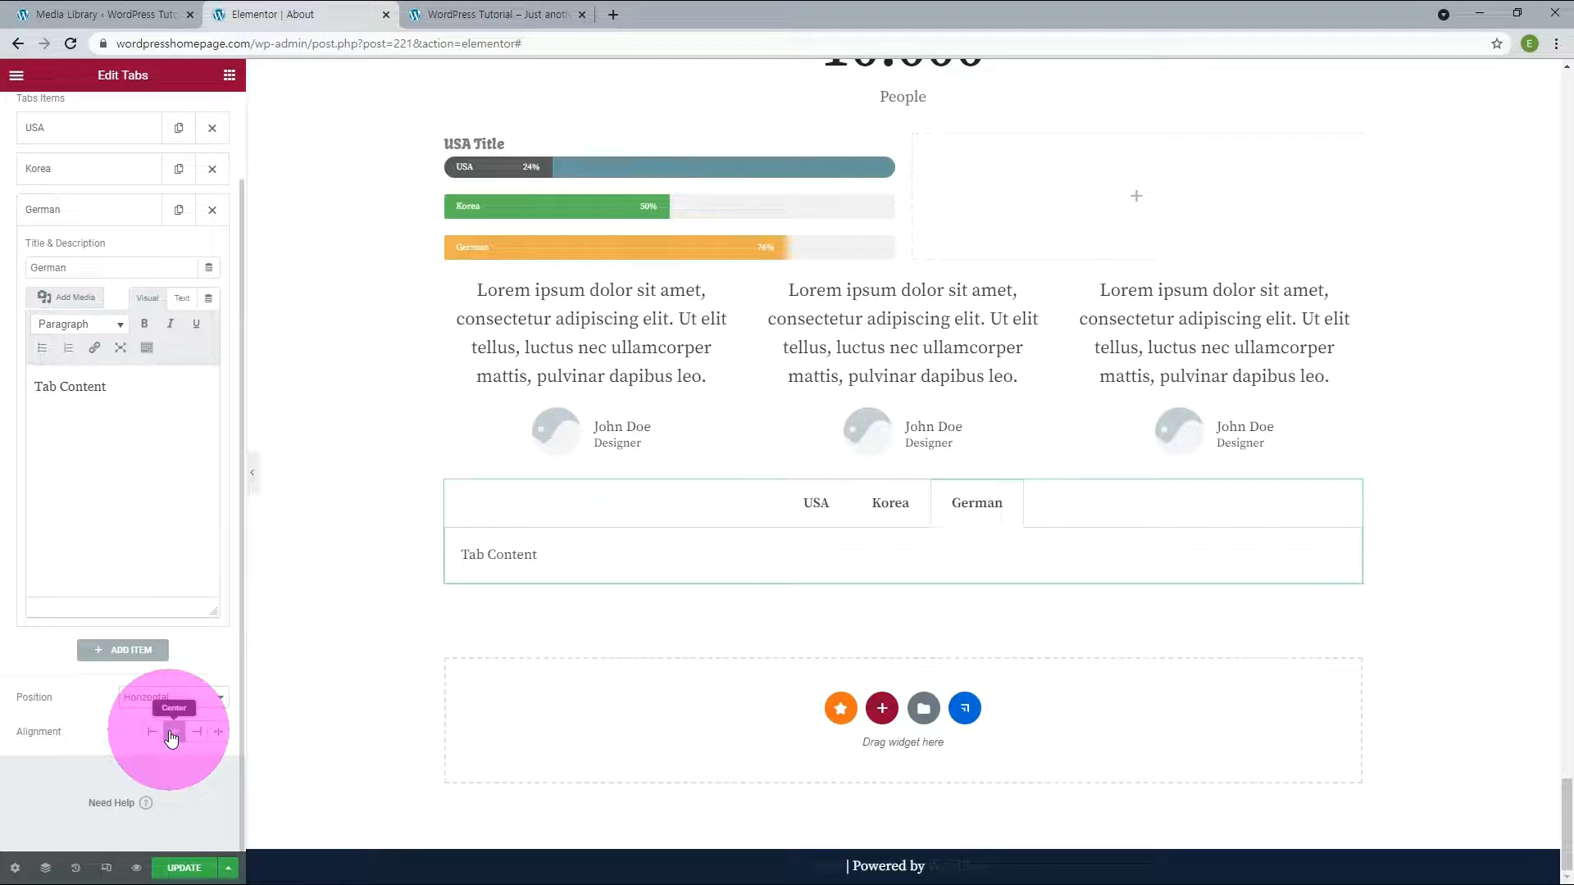
pyautogui.click(151, 731)
pyautogui.click(197, 731)
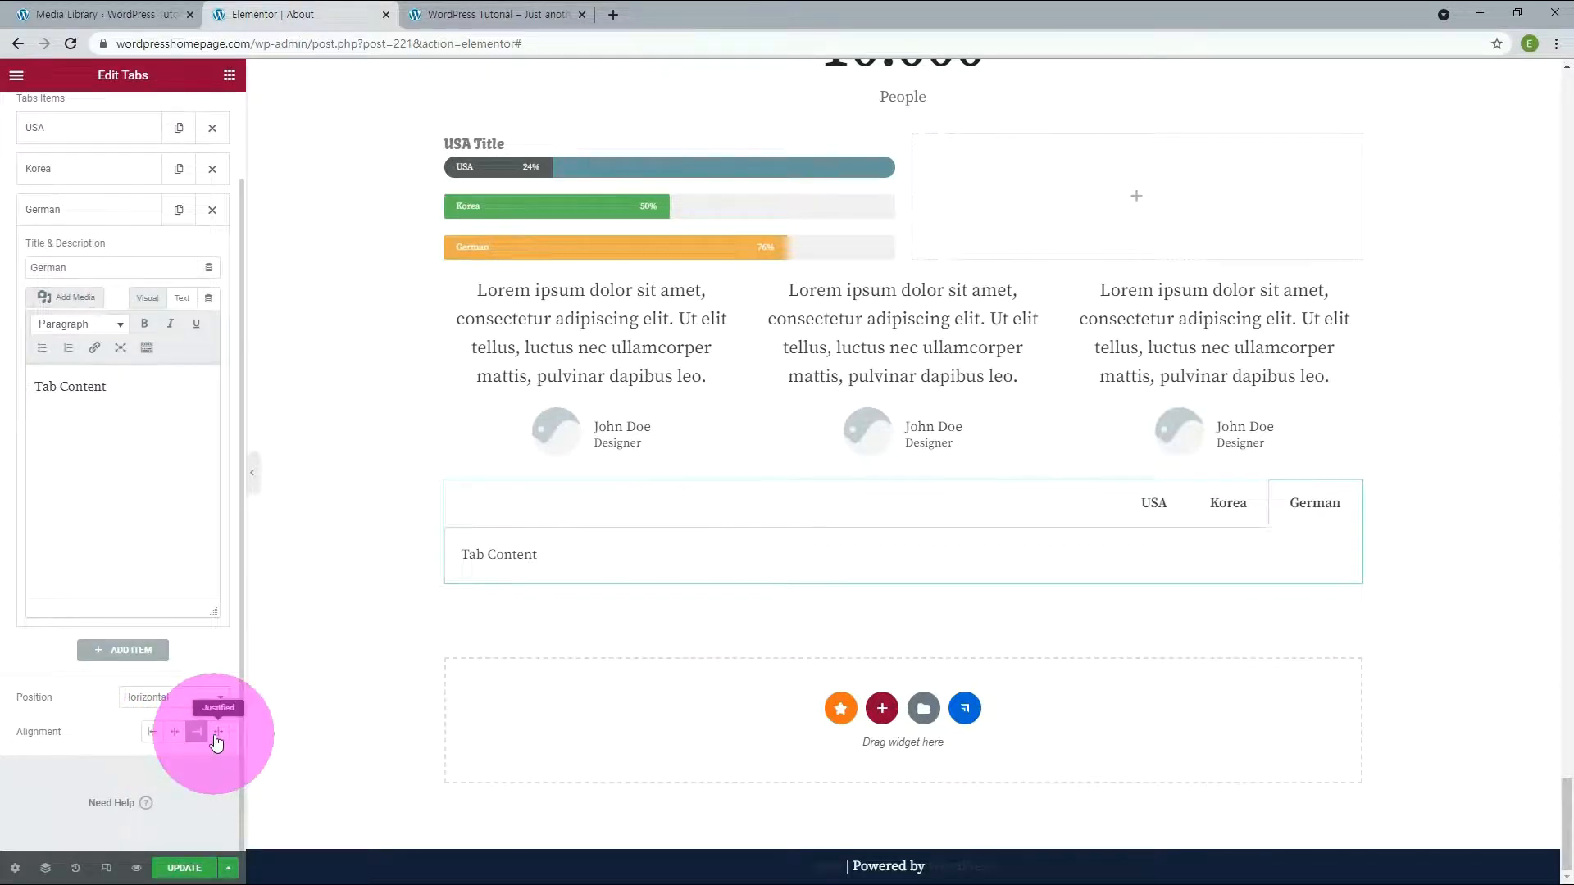
pyautogui.click(218, 732)
pyautogui.scroll(3, 164, 410)
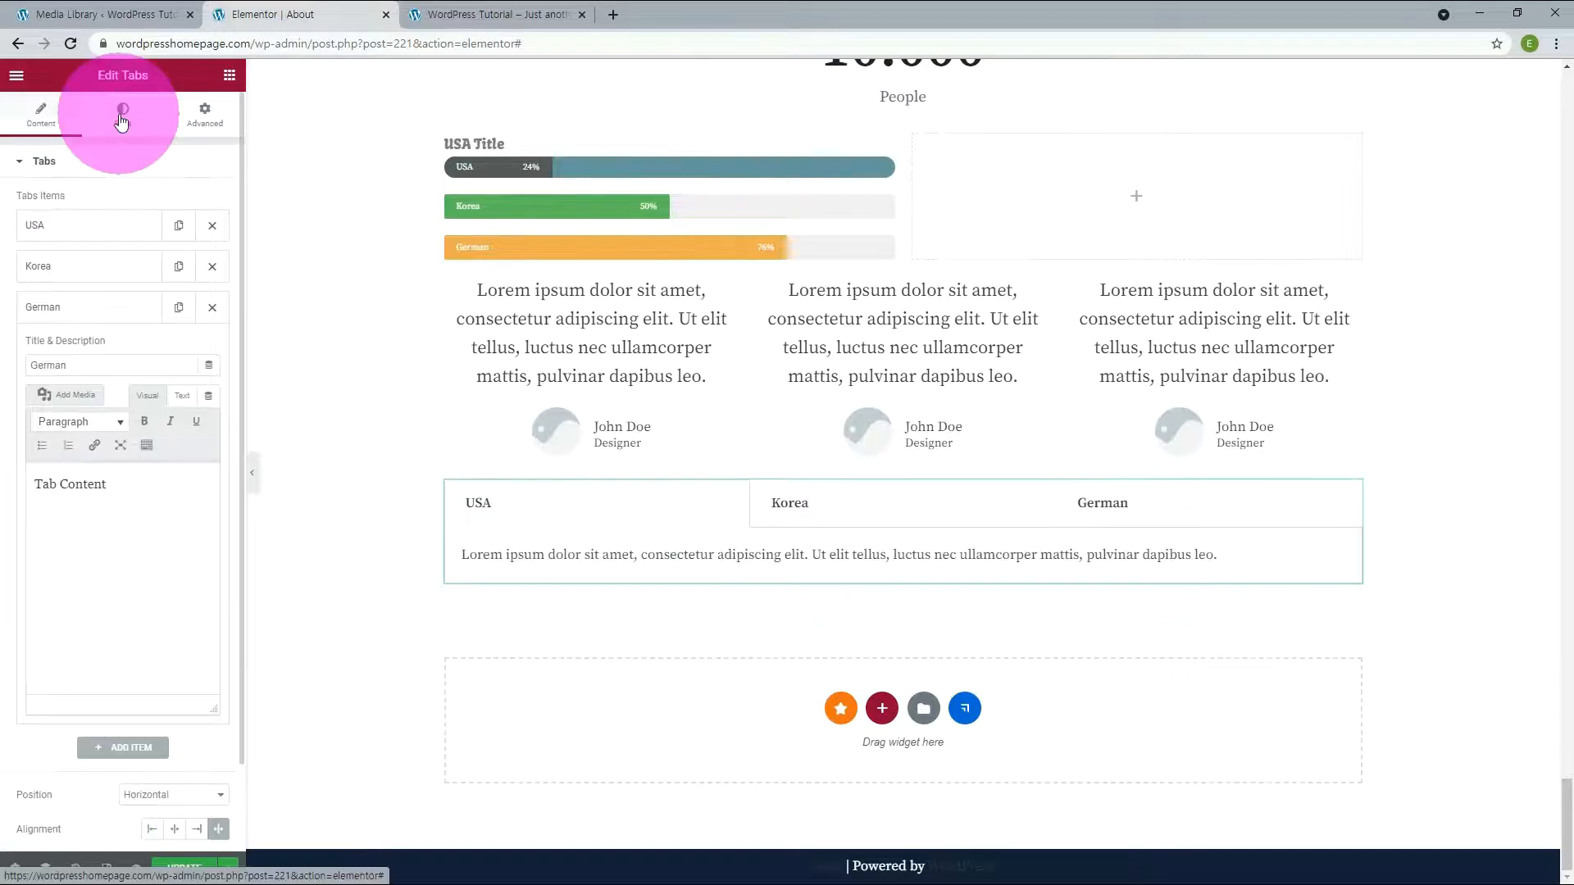
# Set the tabs' background color to a white global color and the title's active color to the global New Primary color
pyautogui.click(123, 115)
pyautogui.click(197, 288)
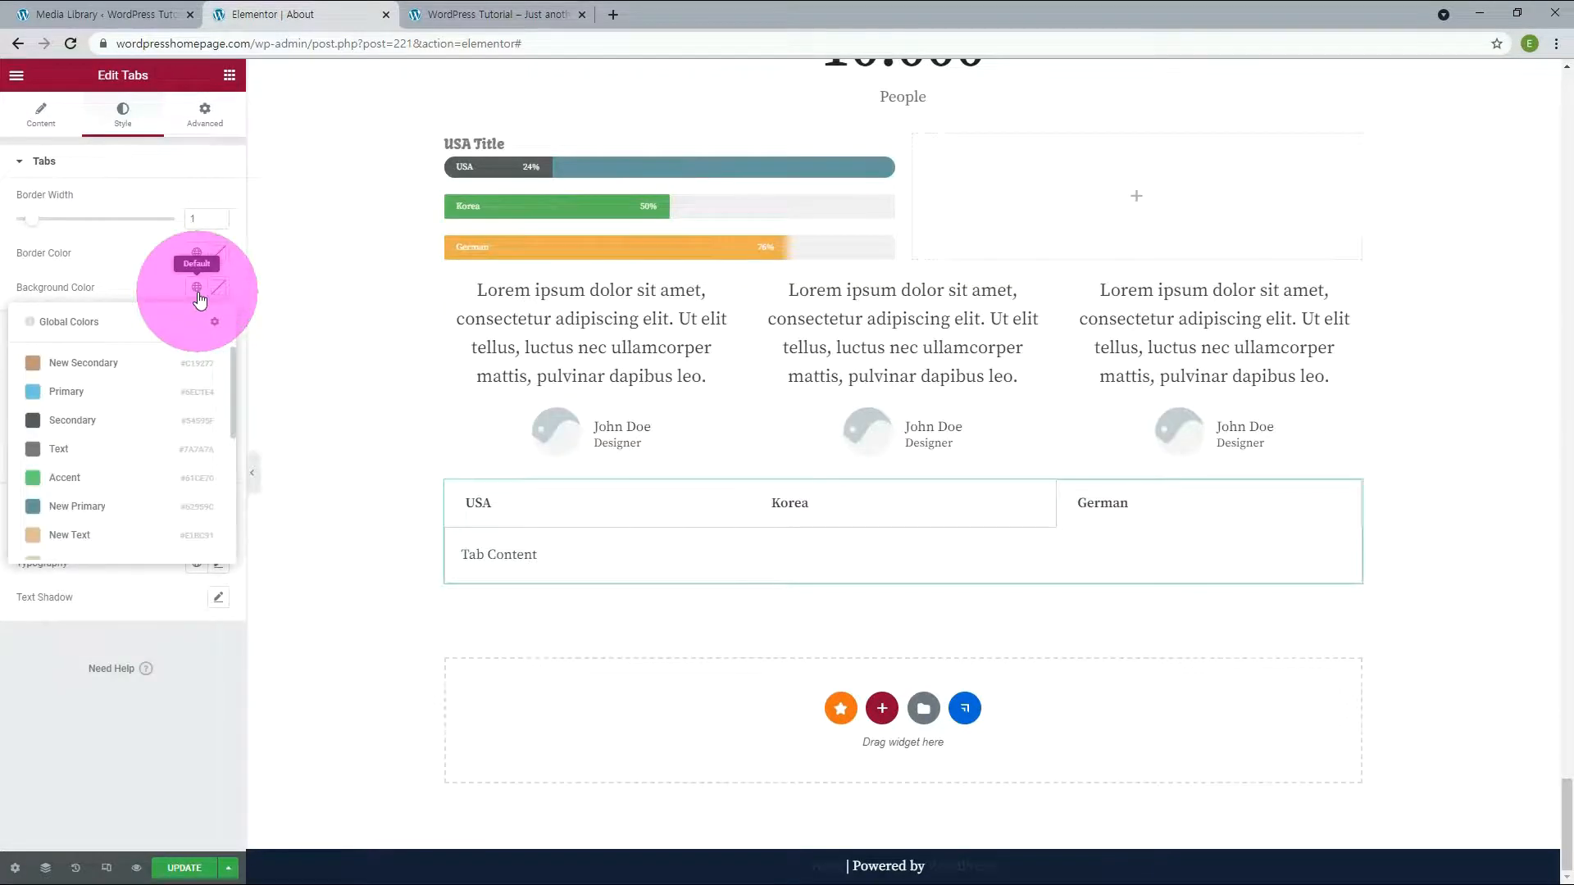
pyautogui.click(144, 393)
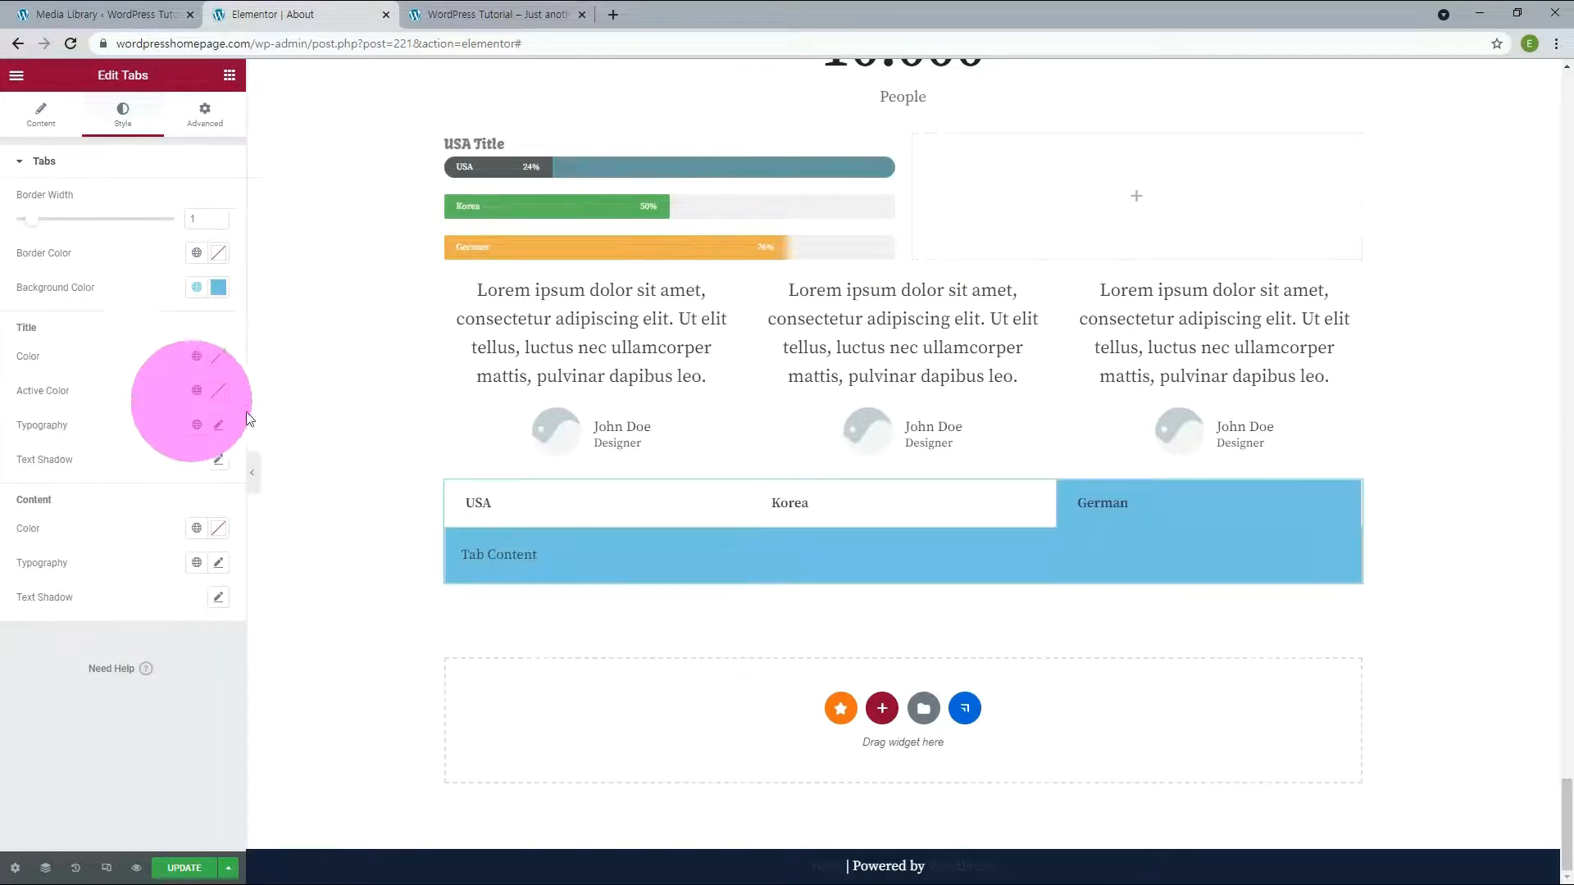
pyautogui.click(196, 391)
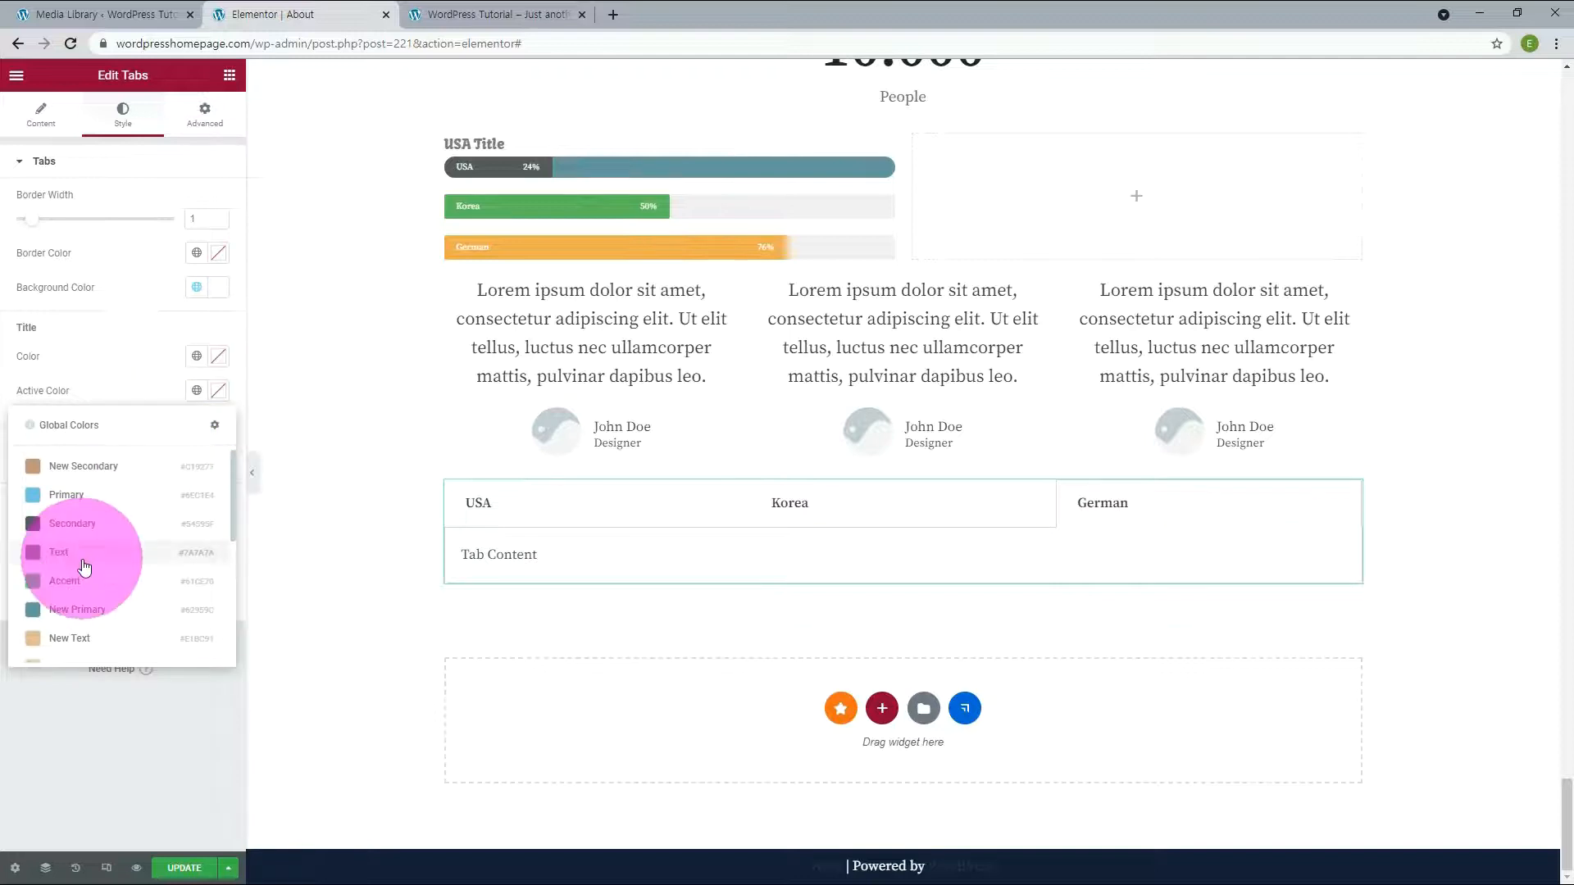
pyautogui.click(88, 609)
pyautogui.click(791, 502)
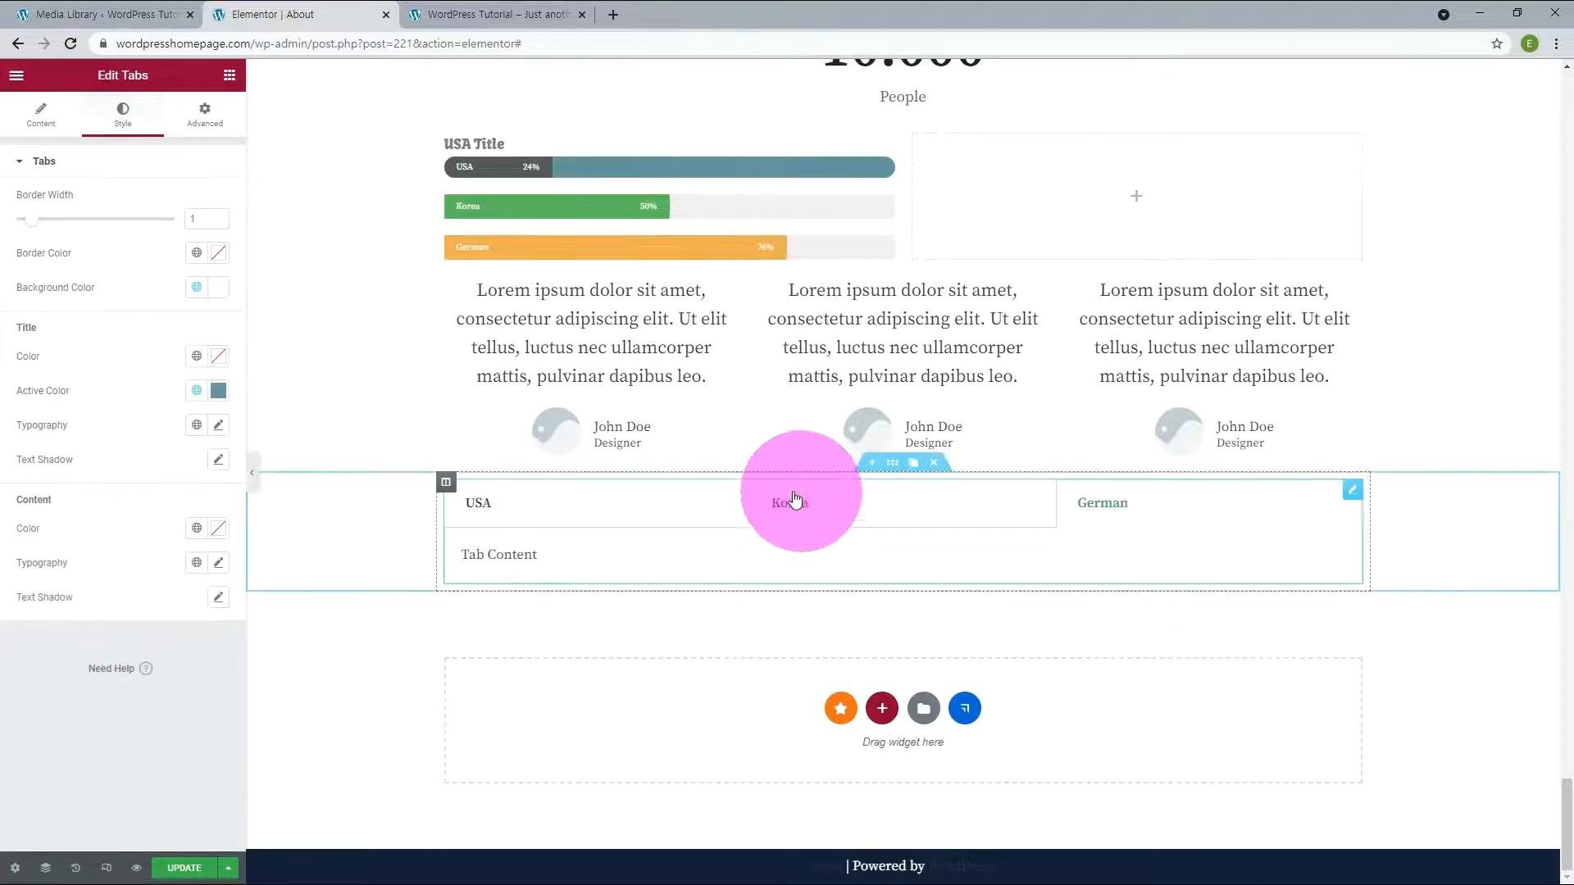
# Apply a global font to the tab titles, set the content's font family to Cafe24SsurroundAir, and preview the Korea tab
pyautogui.click(197, 563)
pyautogui.click(218, 563)
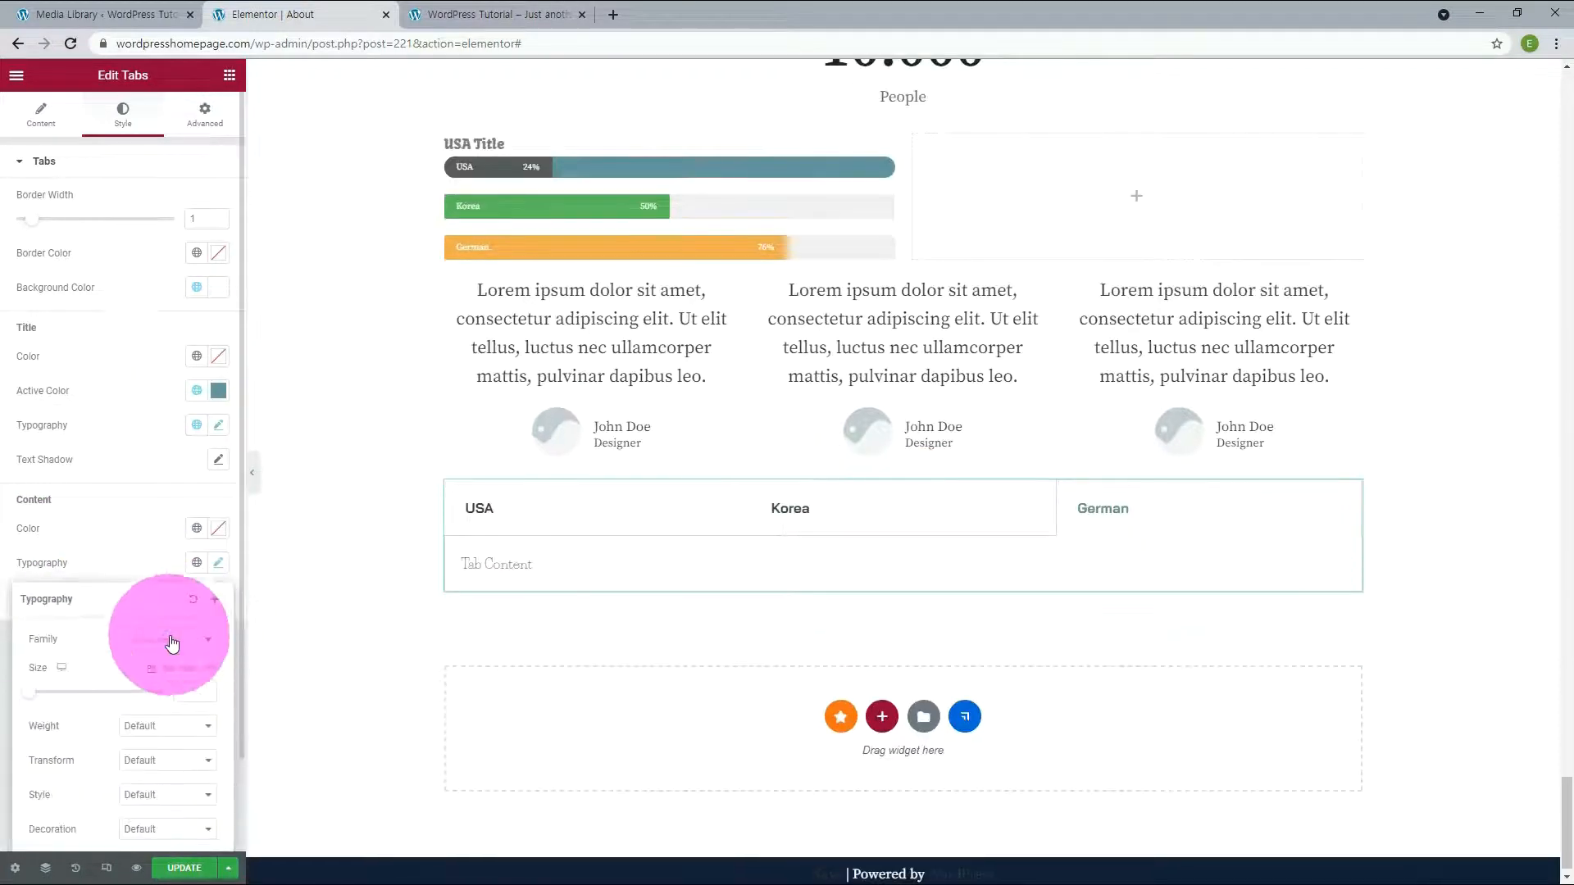
pyautogui.click(169, 643)
pyautogui.write('cafe')
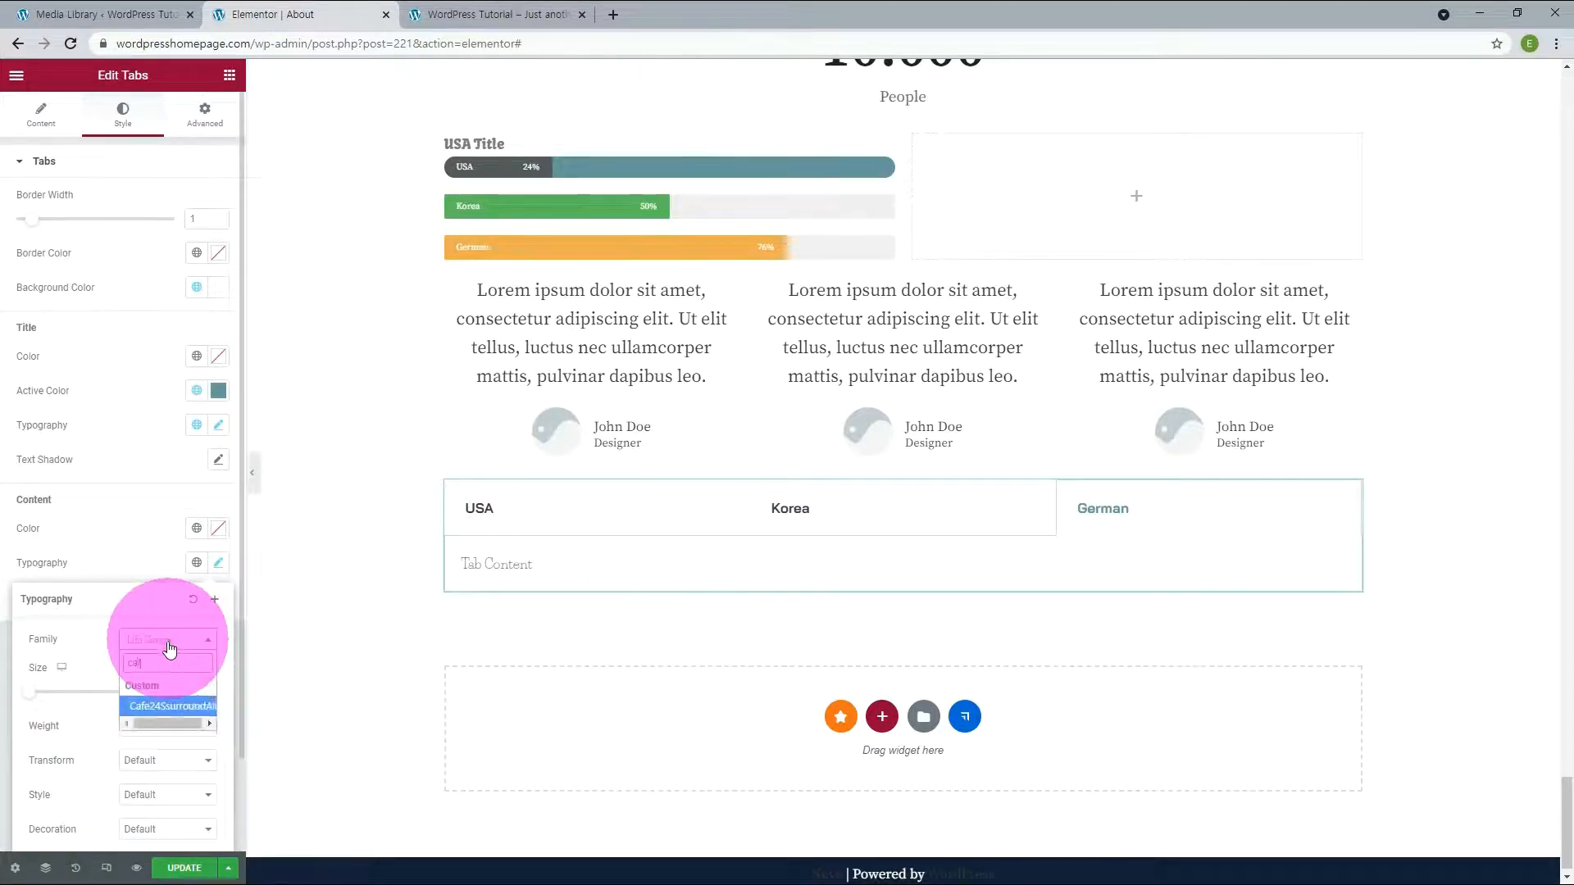
pyautogui.click(168, 703)
pyautogui.click(804, 504)
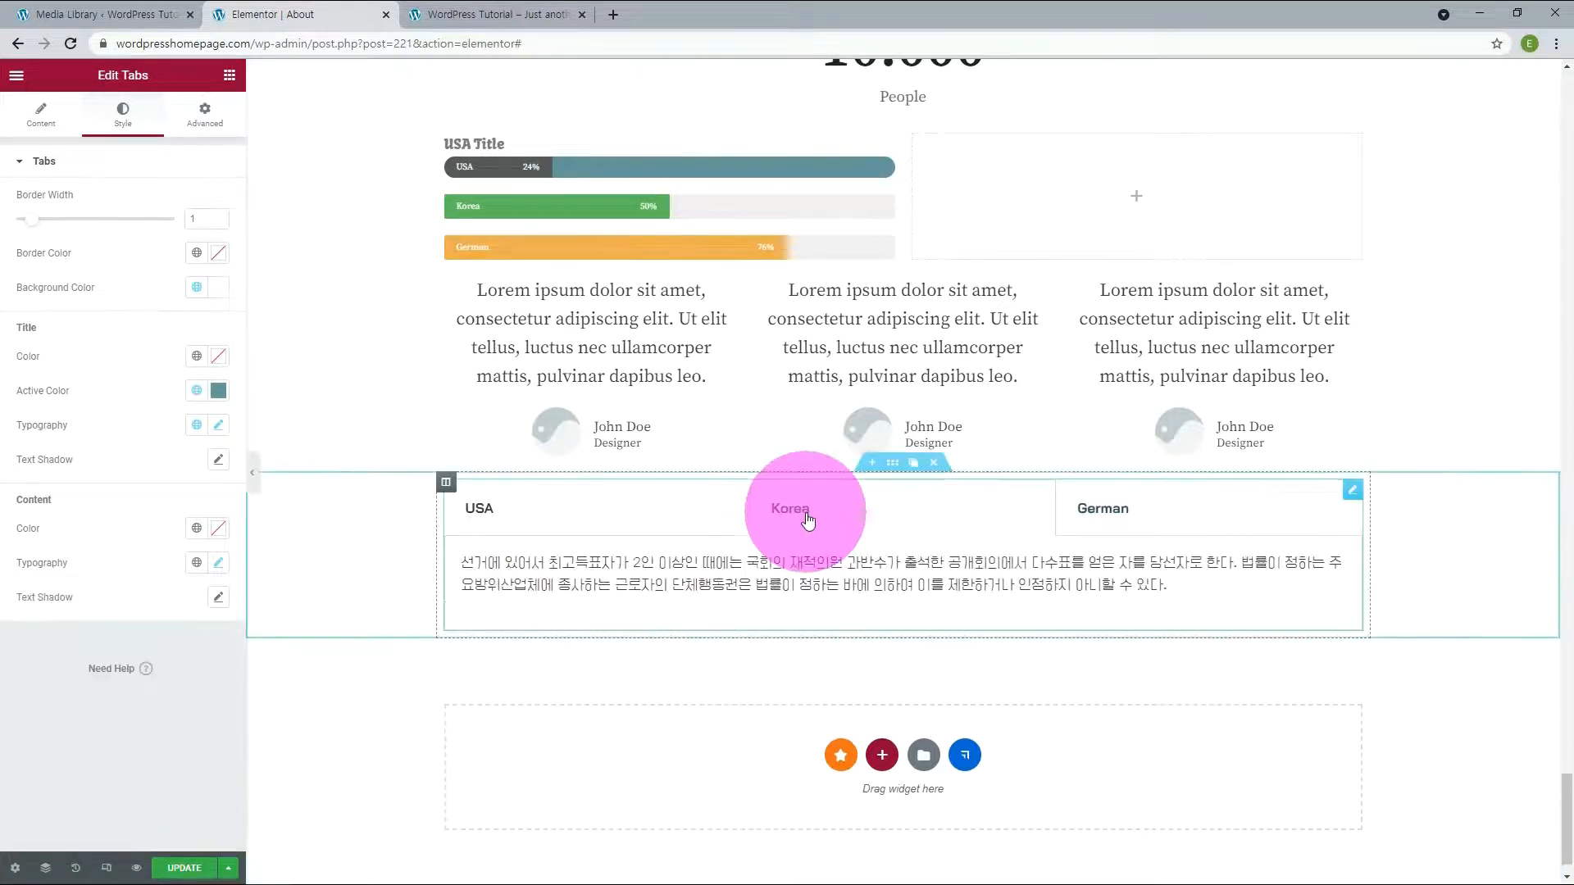
# Switch between the USA and Korea tabs to preview the styled Tabs widget
pyautogui.click(549, 507)
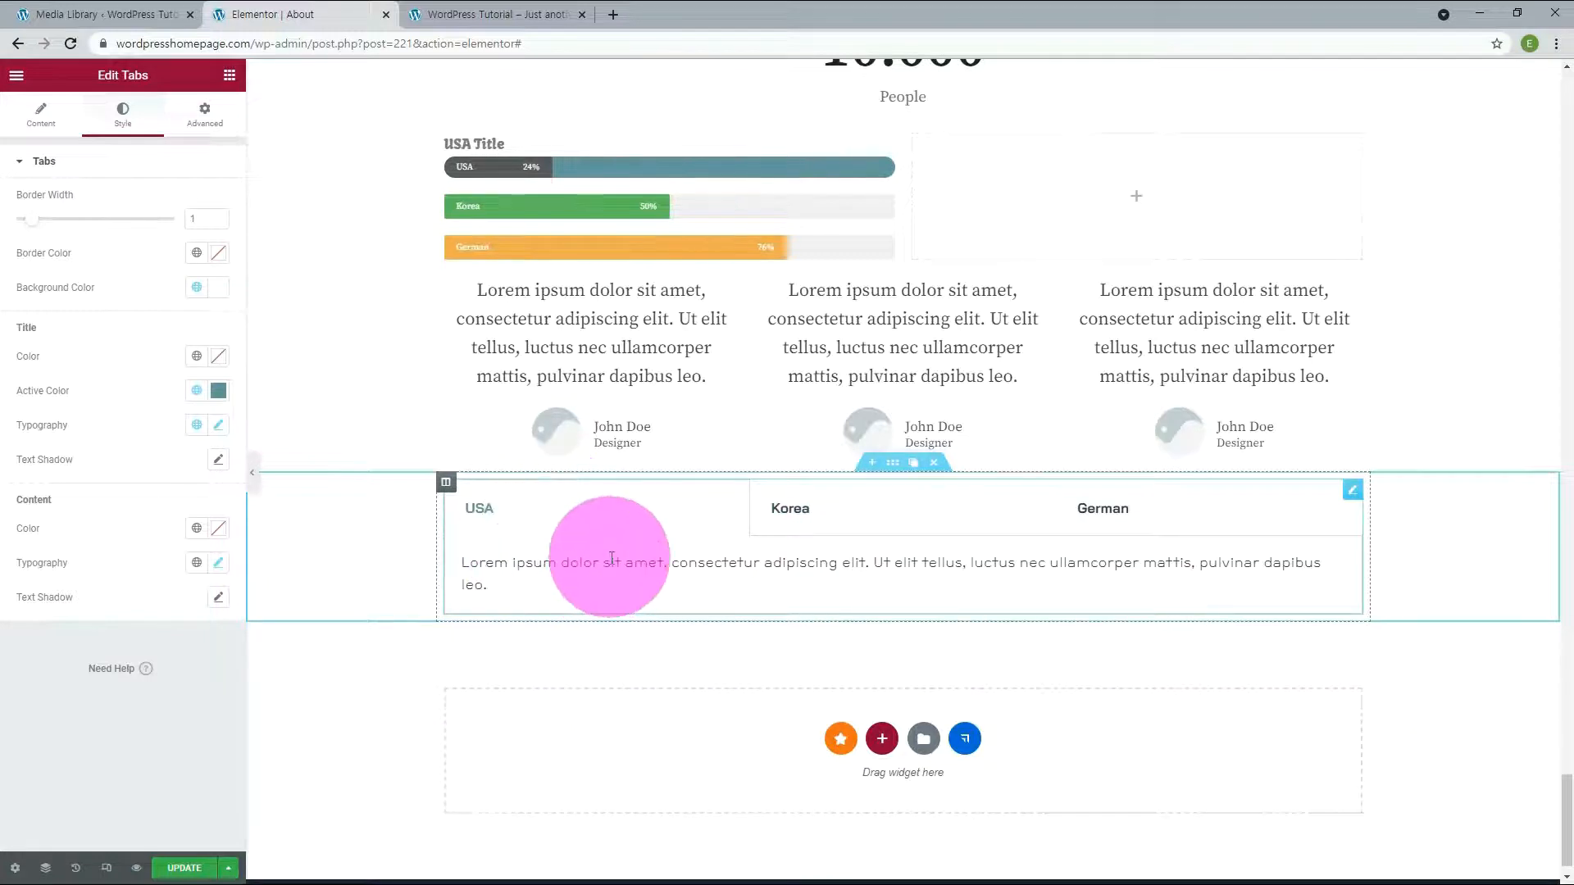
pyautogui.click(779, 523)
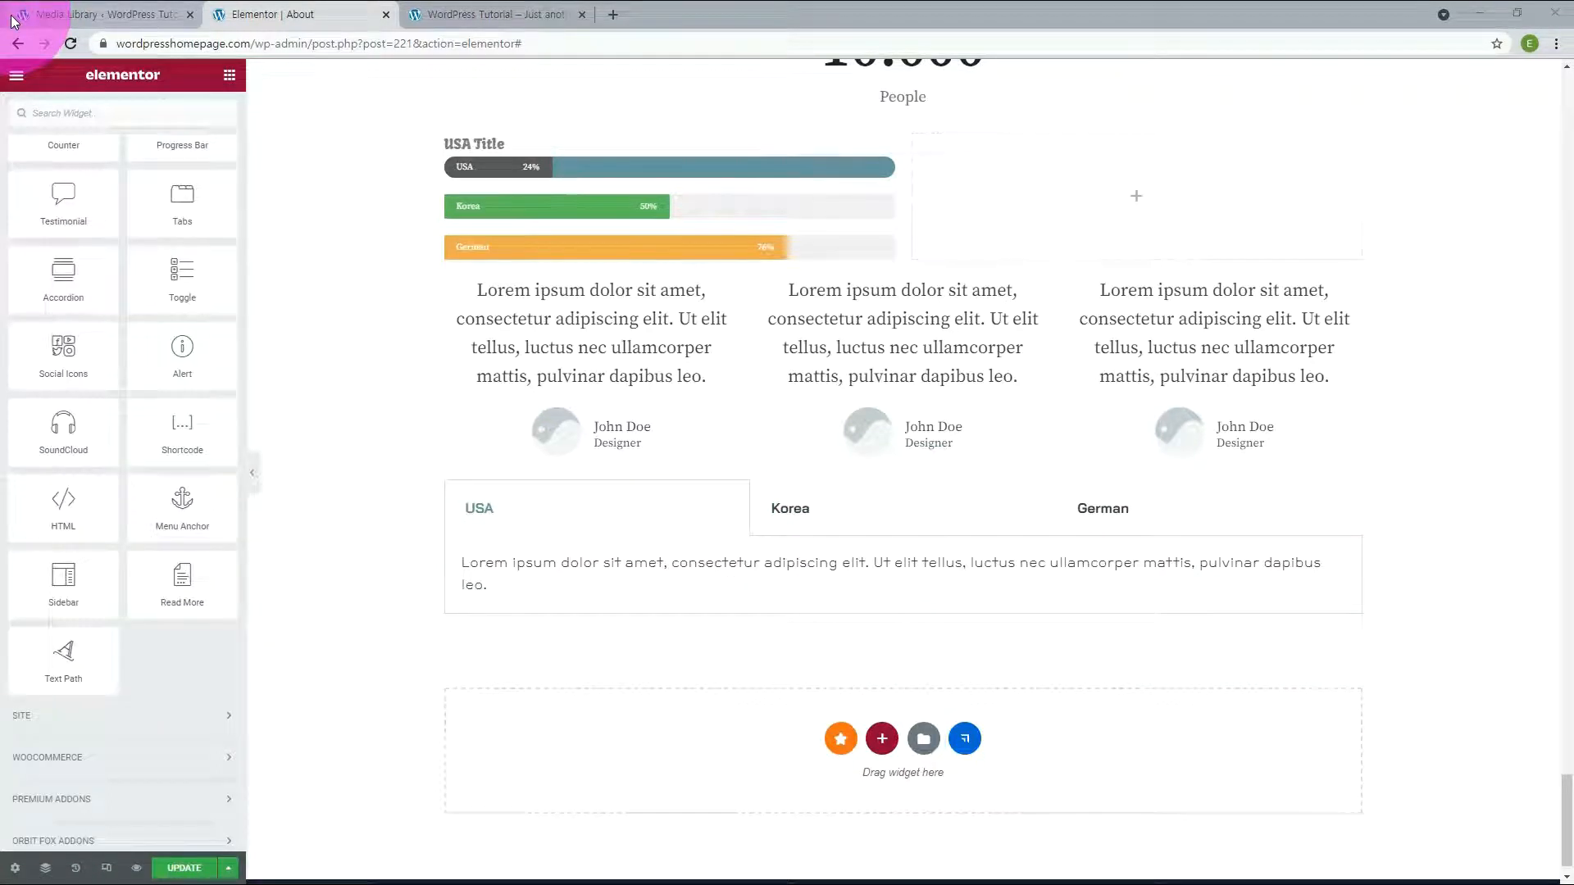
# Add an Accordion widget below the tabs and give it a third item
pyautogui.moveTo(78, 287); pyautogui.dragTo(699, 774)
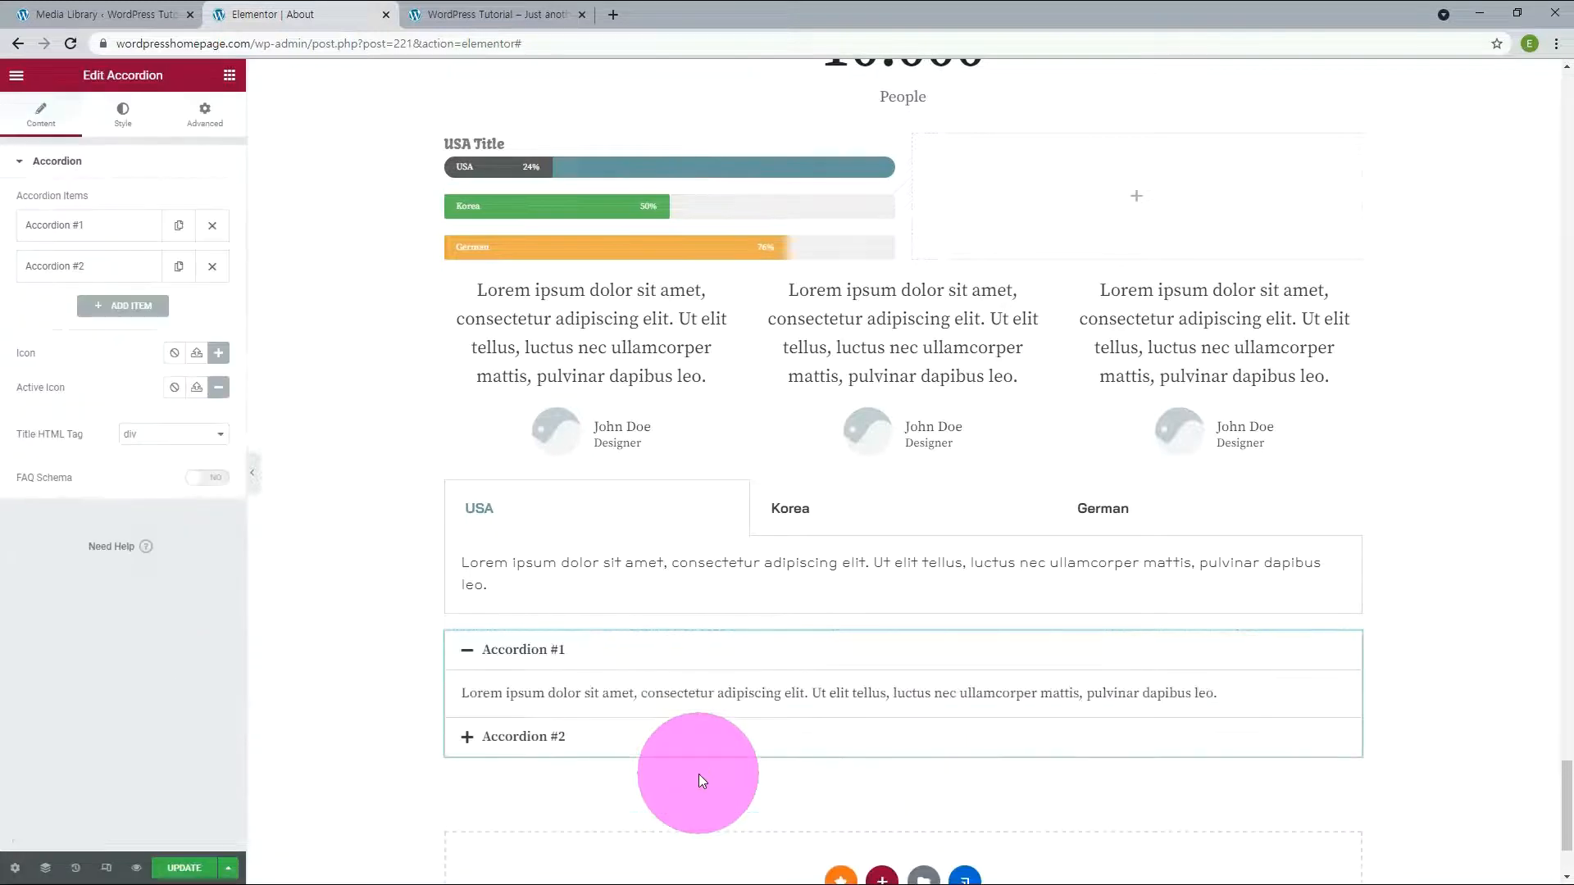
pyautogui.click(123, 305)
pyautogui.click(117, 307)
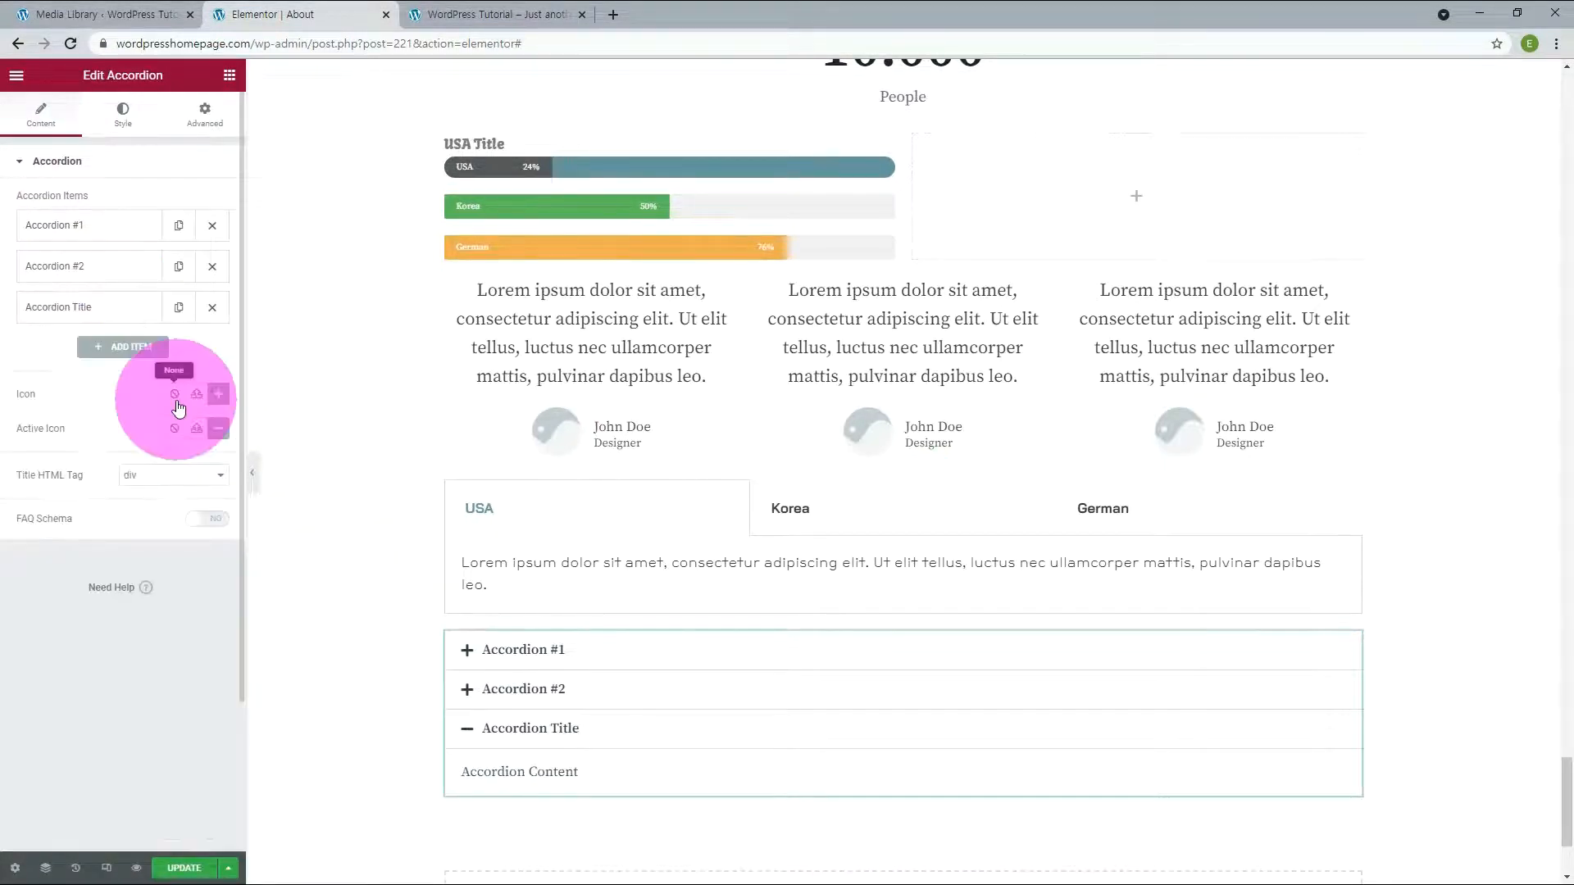
# Try the accordion with its icon set to None and expand Accordion #2 to preview it
pyautogui.click(175, 396)
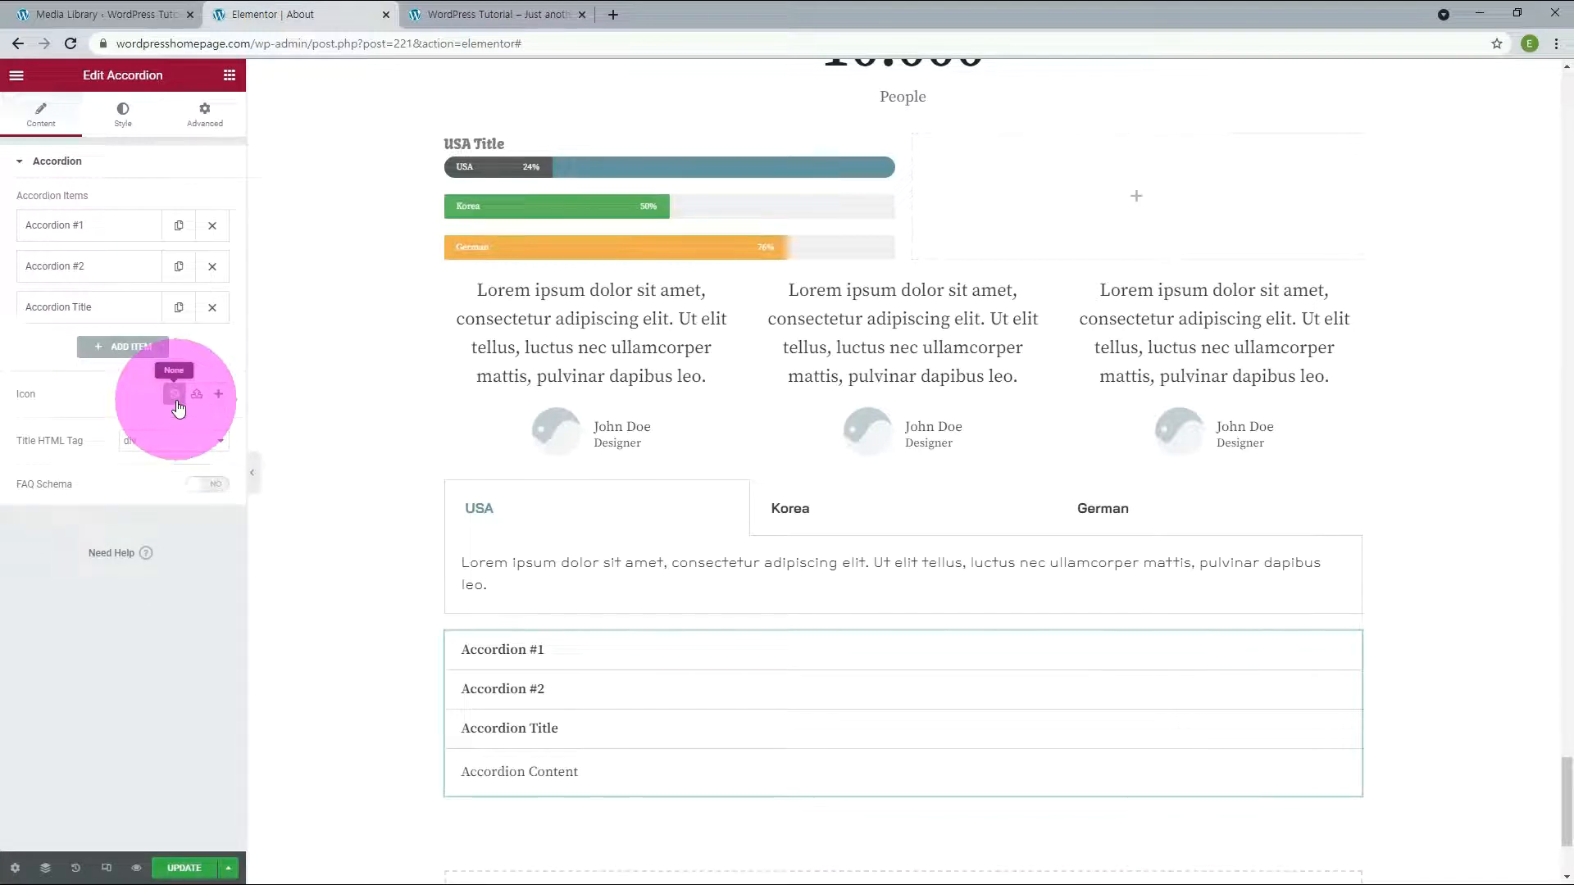
pyautogui.click(492, 689)
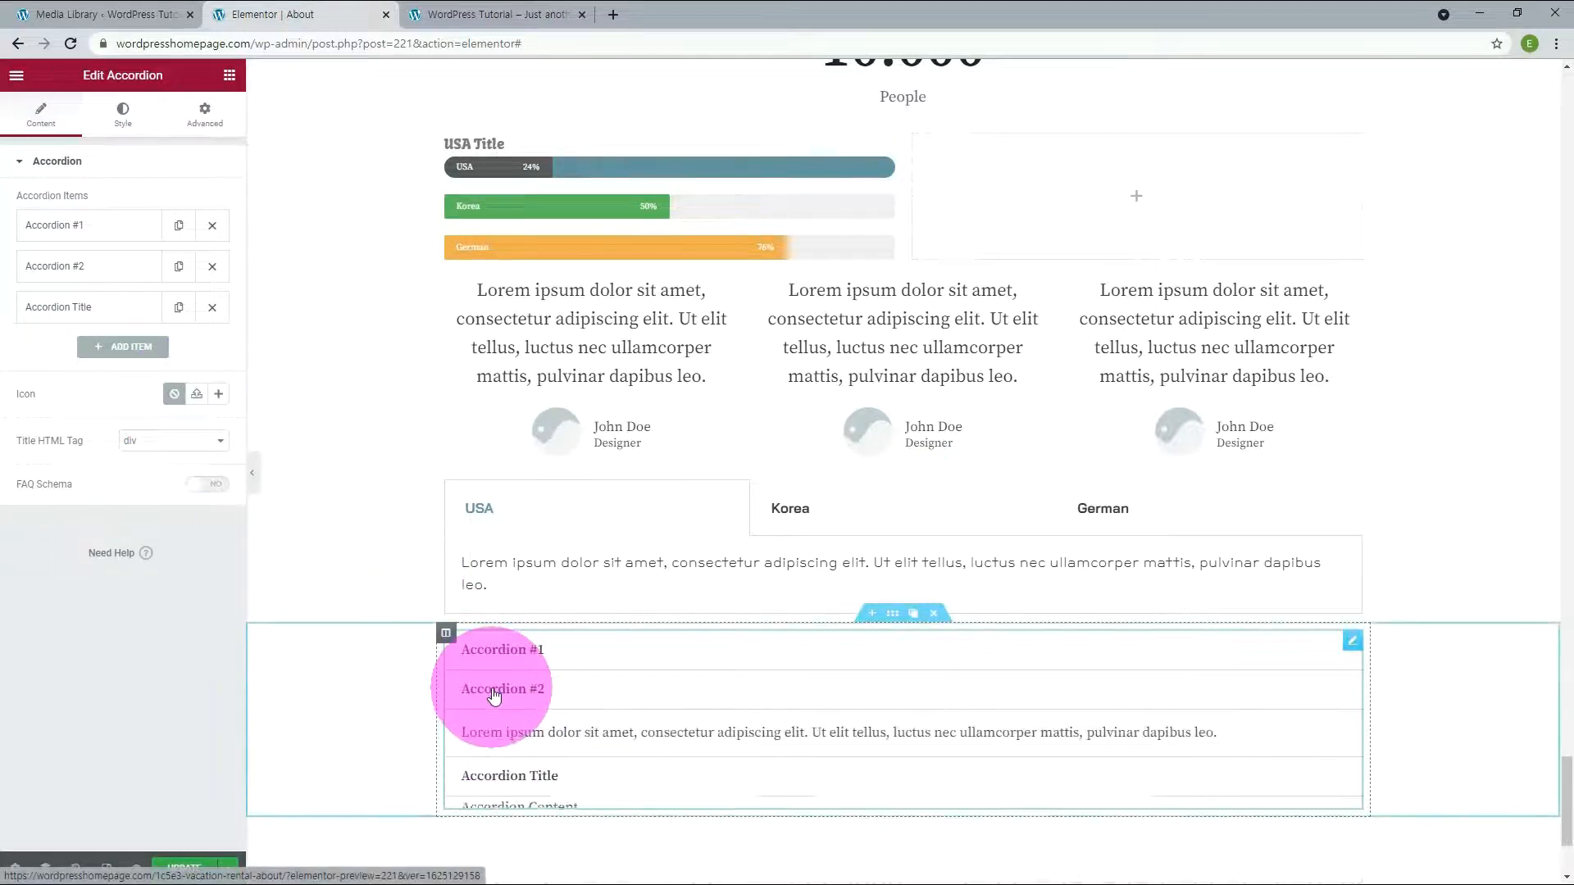
# Set the accordion's icon to the double down-arrow from the recommended icons and expand the first two items to preview it
pyautogui.click(218, 393)
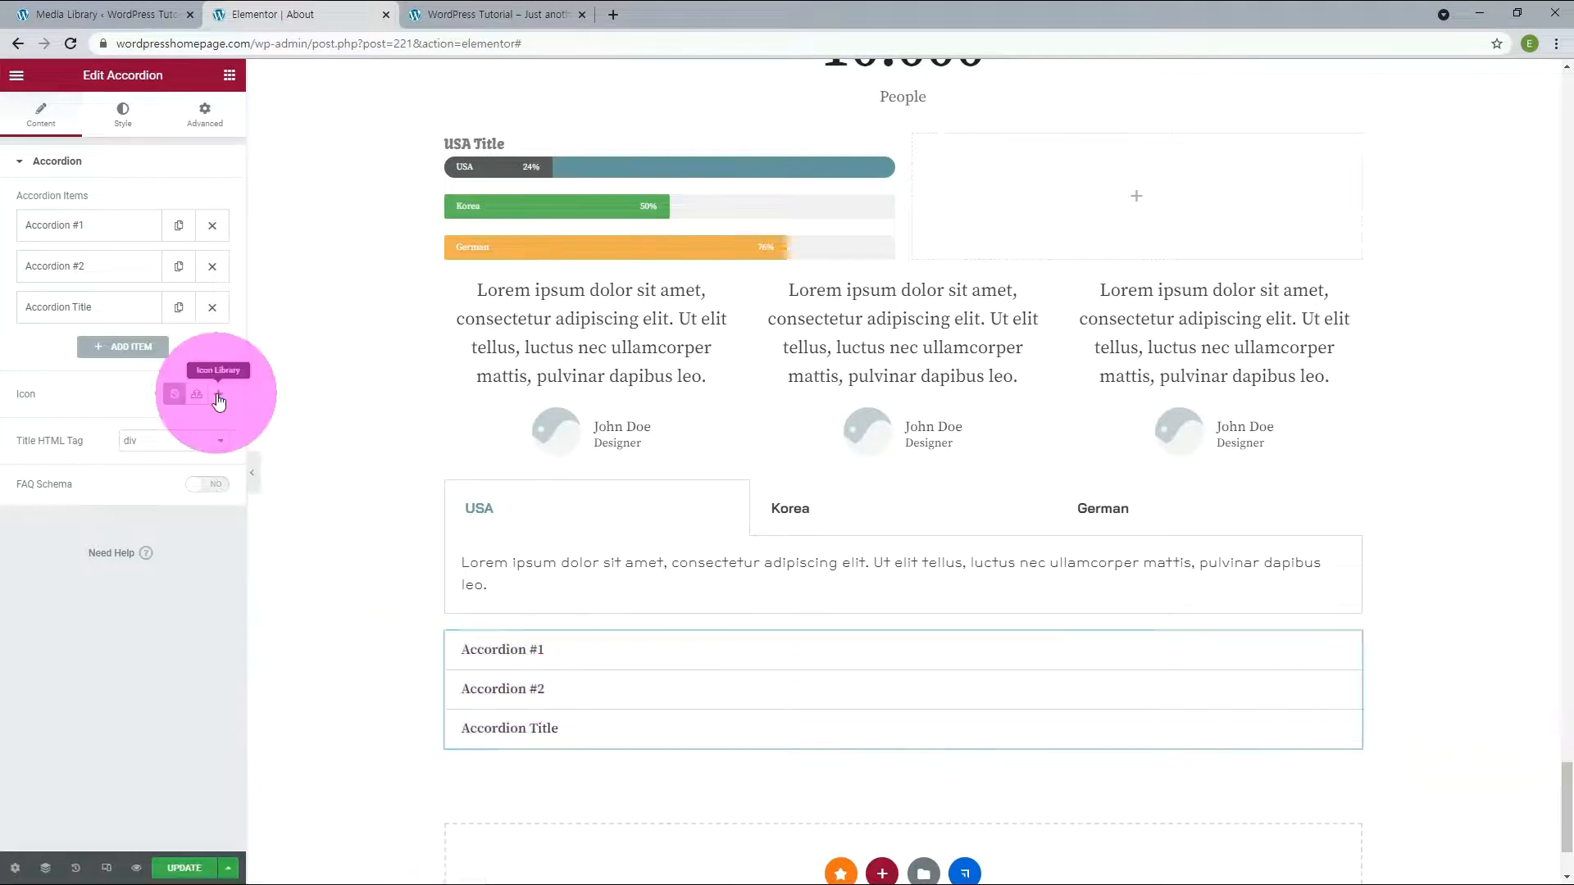
pyautogui.click(824, 334)
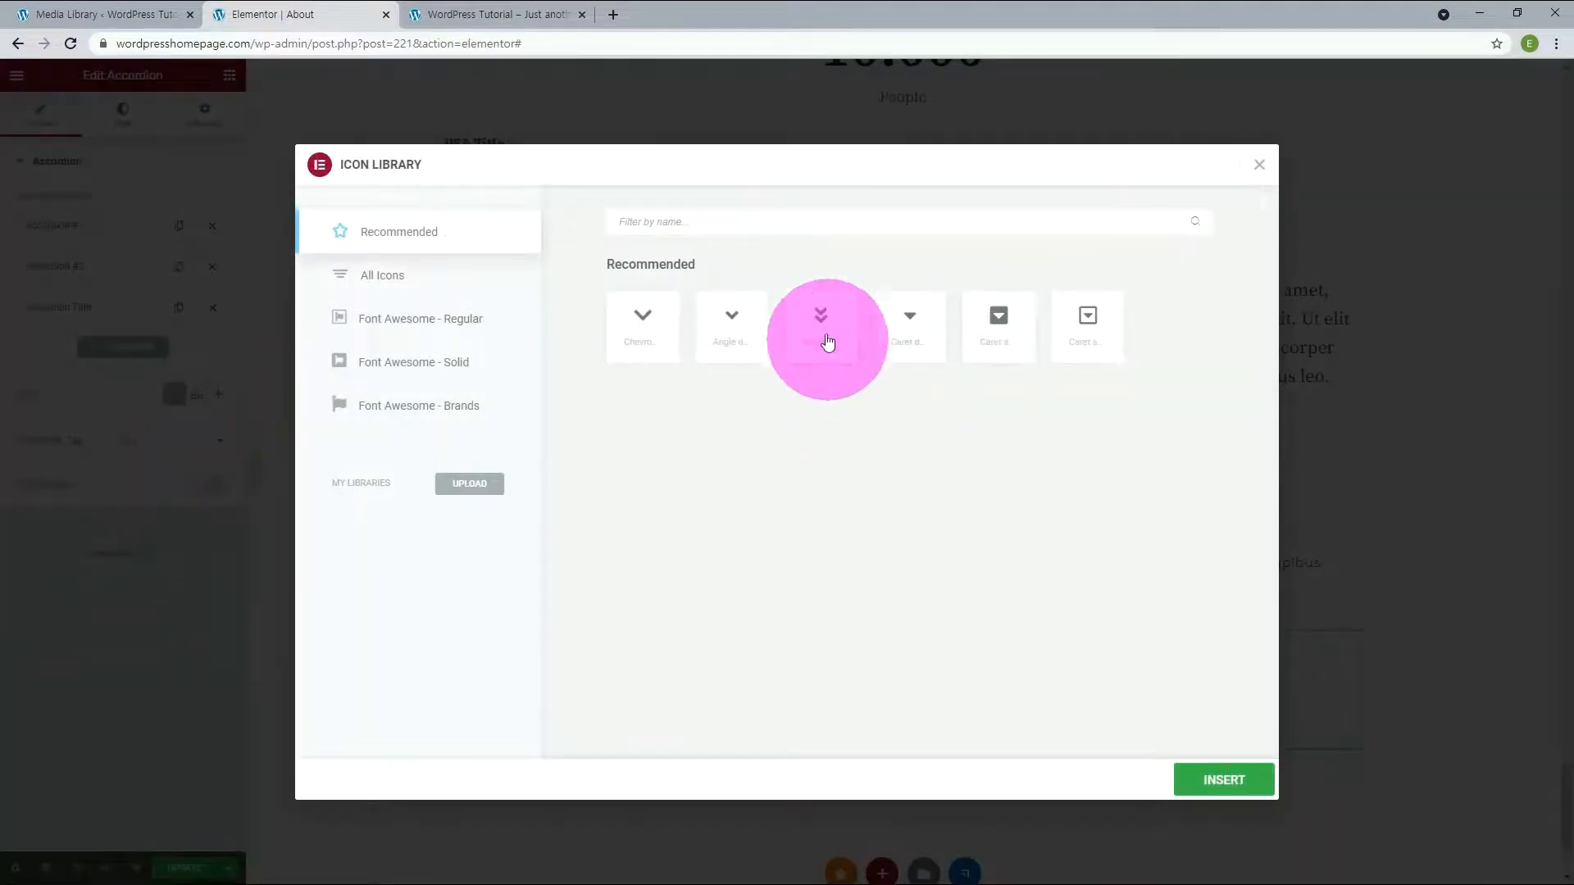
pyautogui.click(1251, 780)
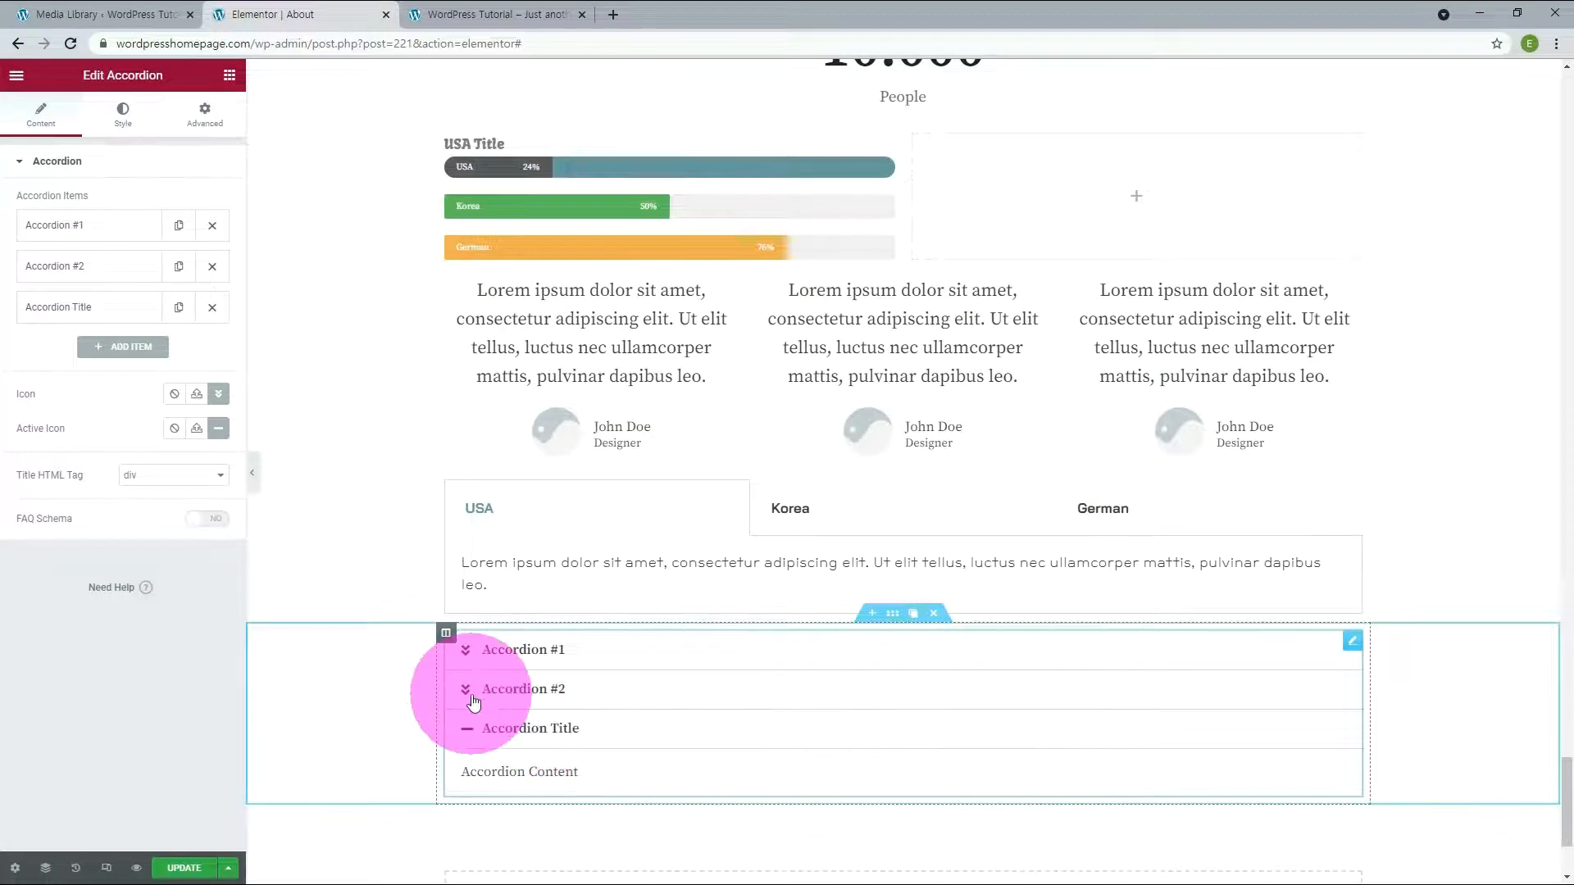
pyautogui.click(473, 693)
pyautogui.click(476, 649)
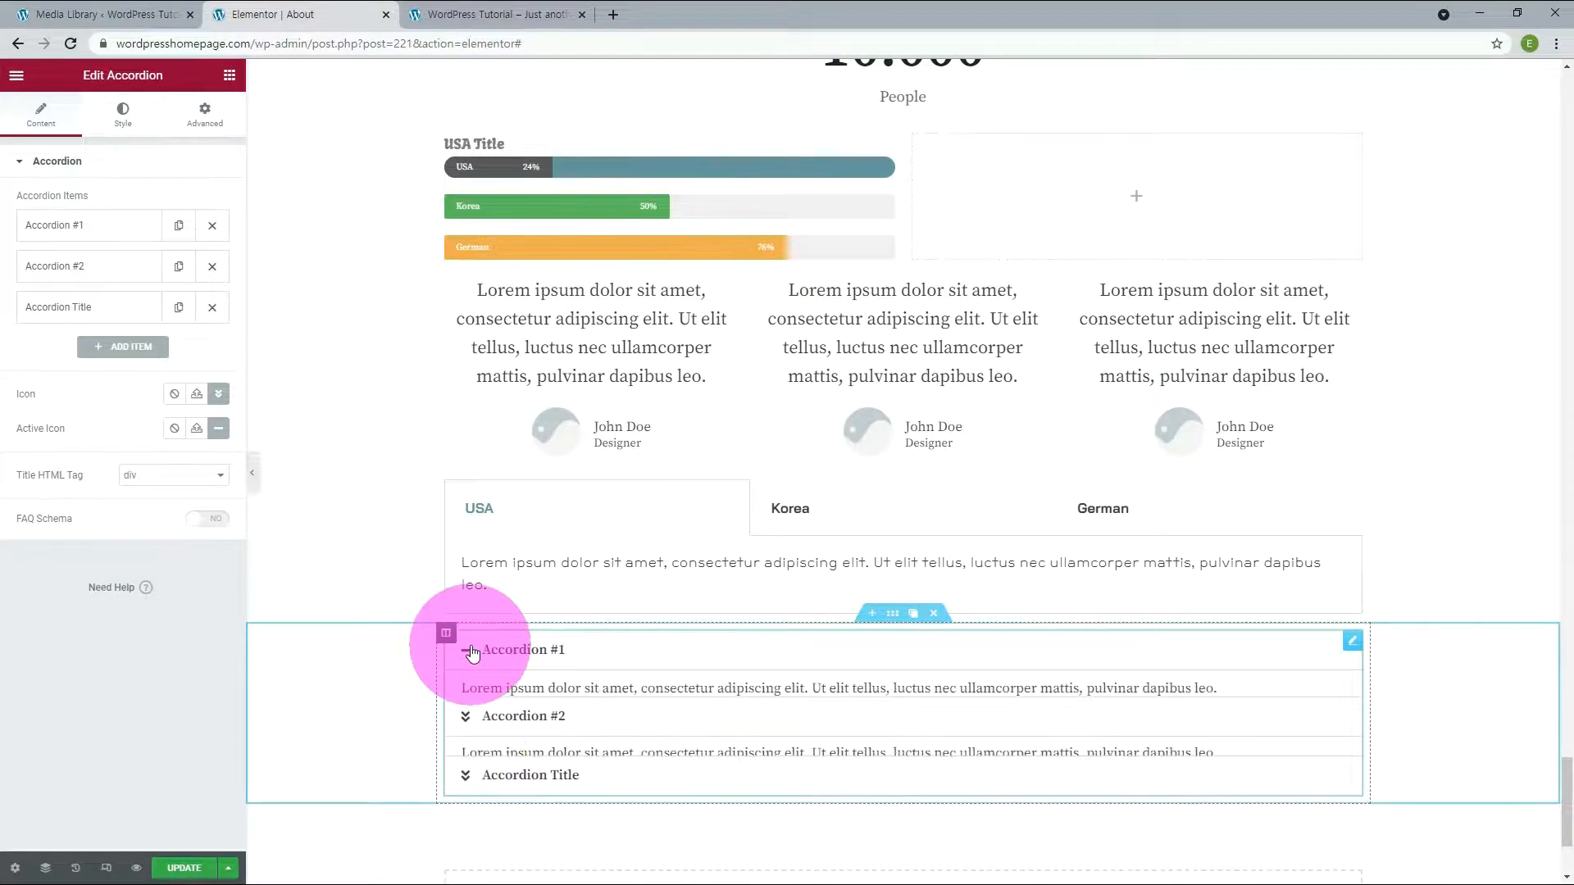
# Retitle the first accordion item Korea and replace its description with the Korean sample text beginning "선거에 있어서 최고득표자가 2인 이상인 때에는"
pyautogui.click(92, 223)
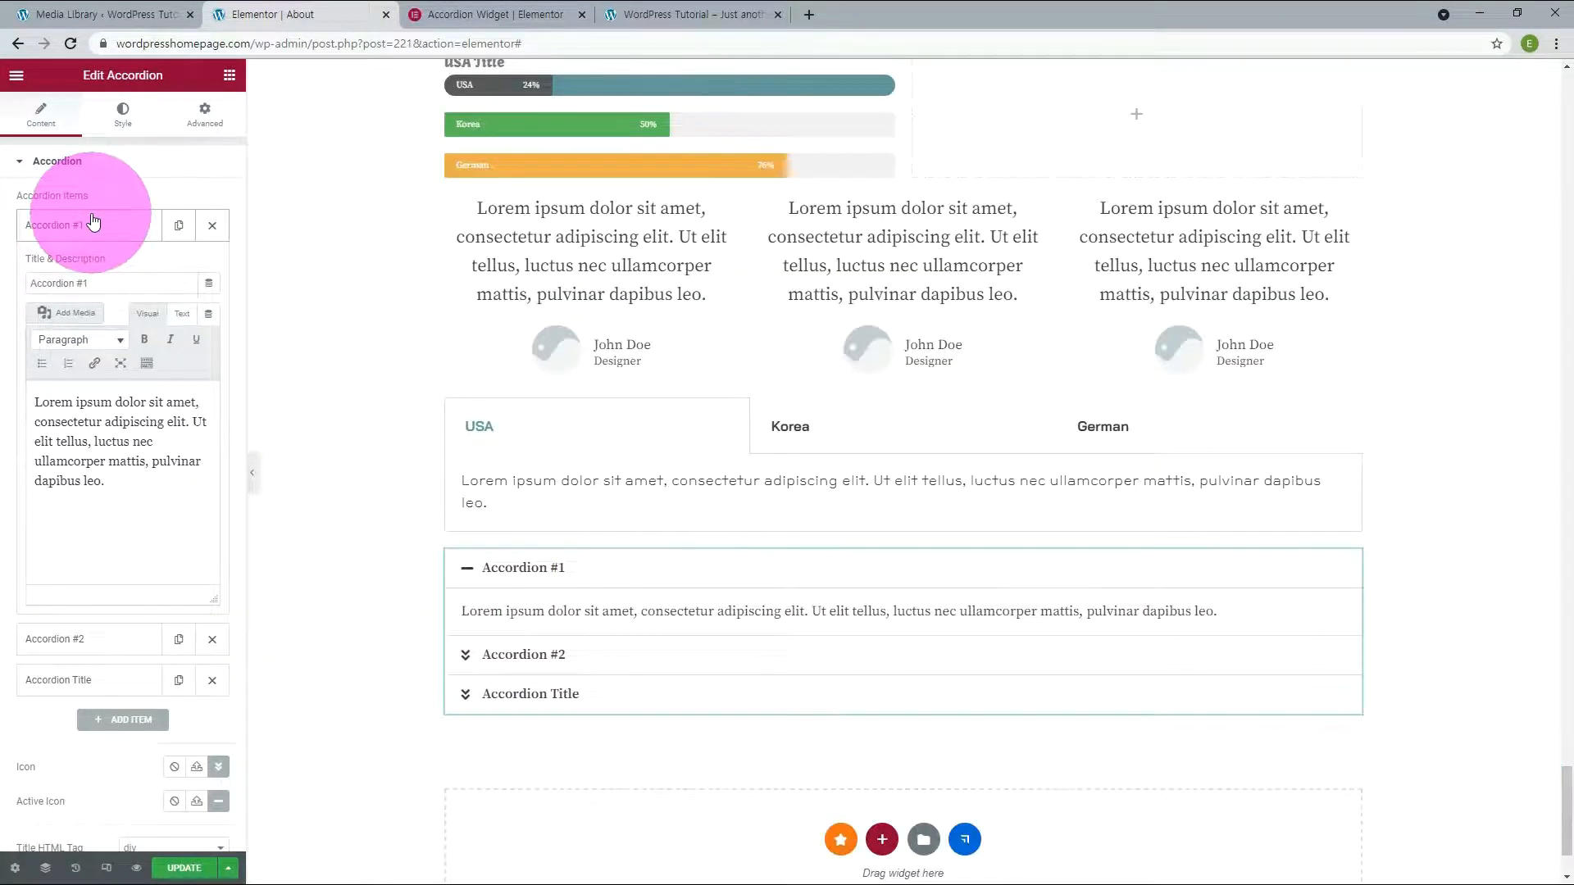
pyautogui.moveTo(91, 283); pyautogui.dragTo(8, 287)
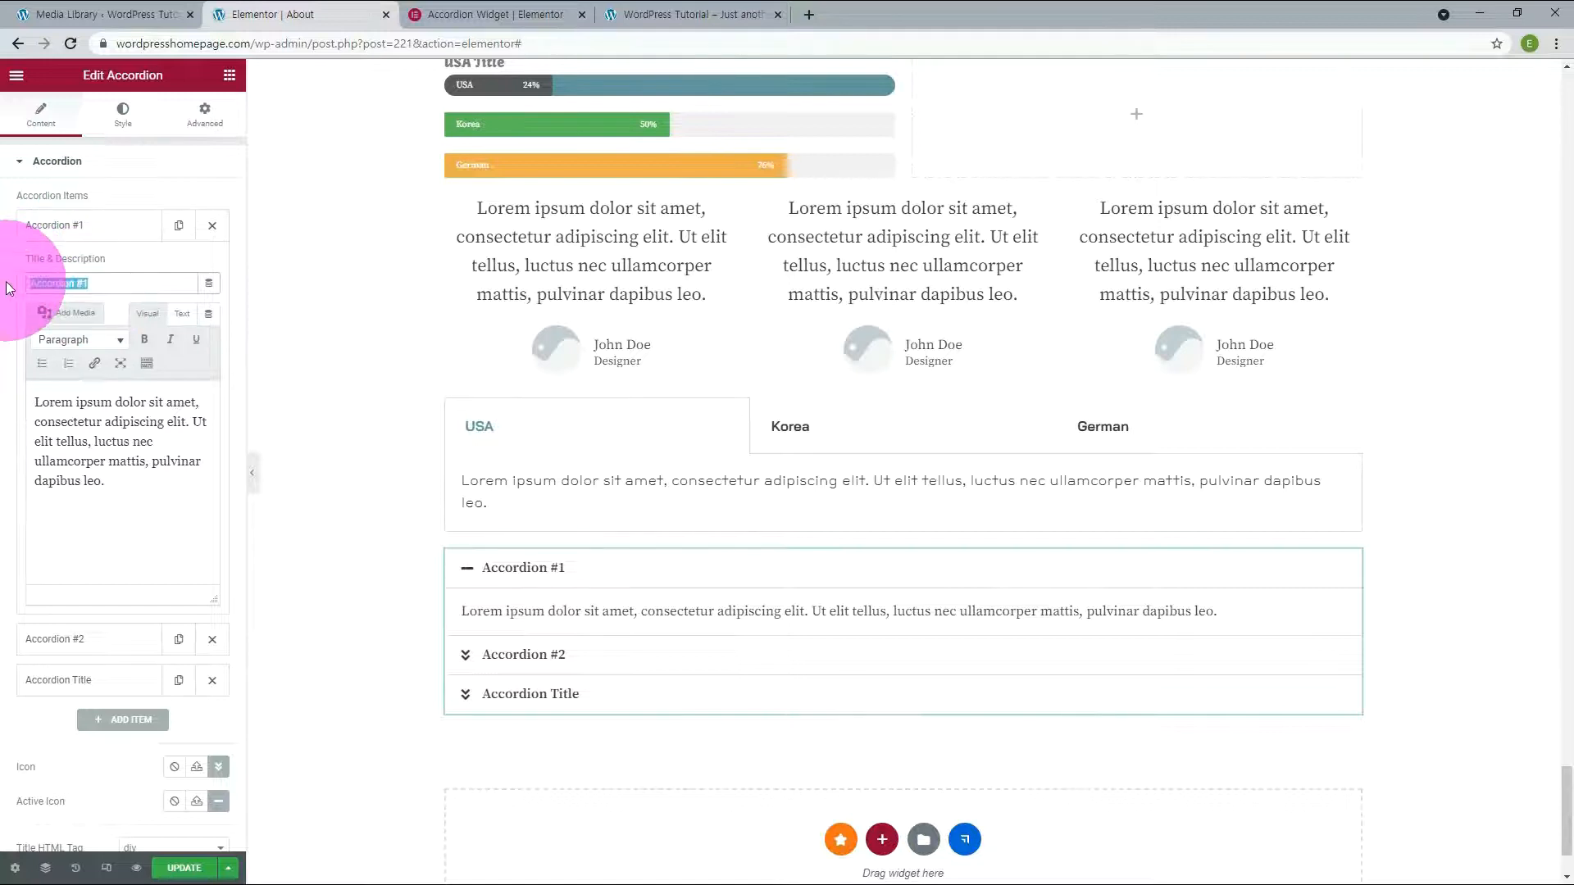
pyautogui.write('Korea')
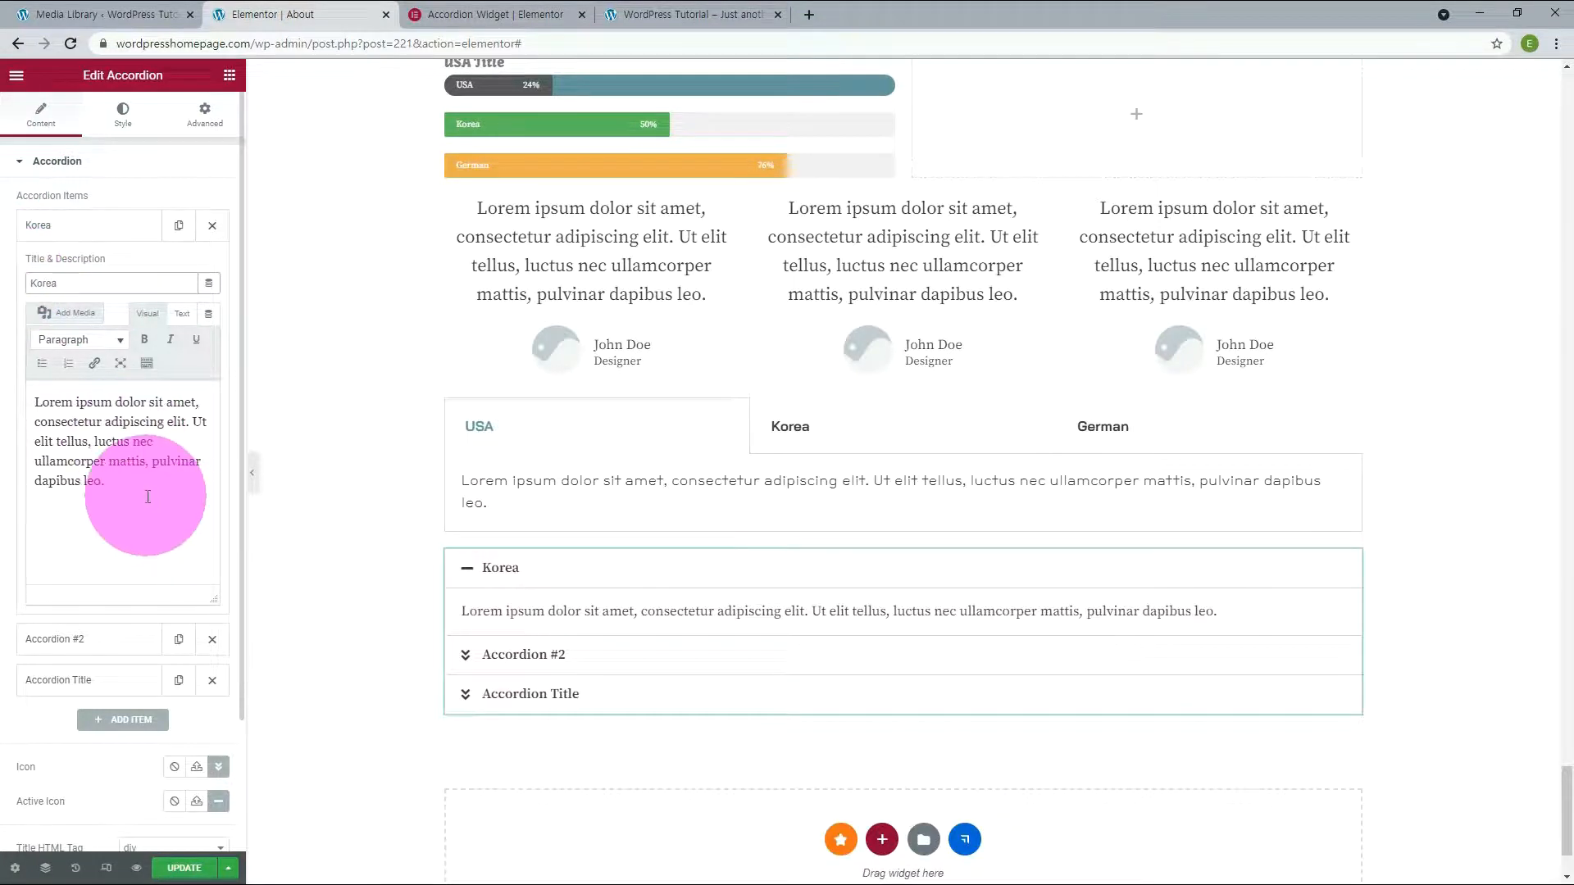
pyautogui.moveTo(148, 492); pyautogui.dragTo(4, 406)
pyautogui.write('선거에 있어서 최고득표자가 2인 이상인 때에는 국회의 재적의원 과반수가 출석한 공개회의에서 다수표를 얻은 자를 당선자로 한다. 법률이 정하는 주요방위산업체에 종사하는 근로자의 단체행동권은 법률이 정하는 바에 의하여 이를 제한하거나 인정하지 아니할 수 있다.')
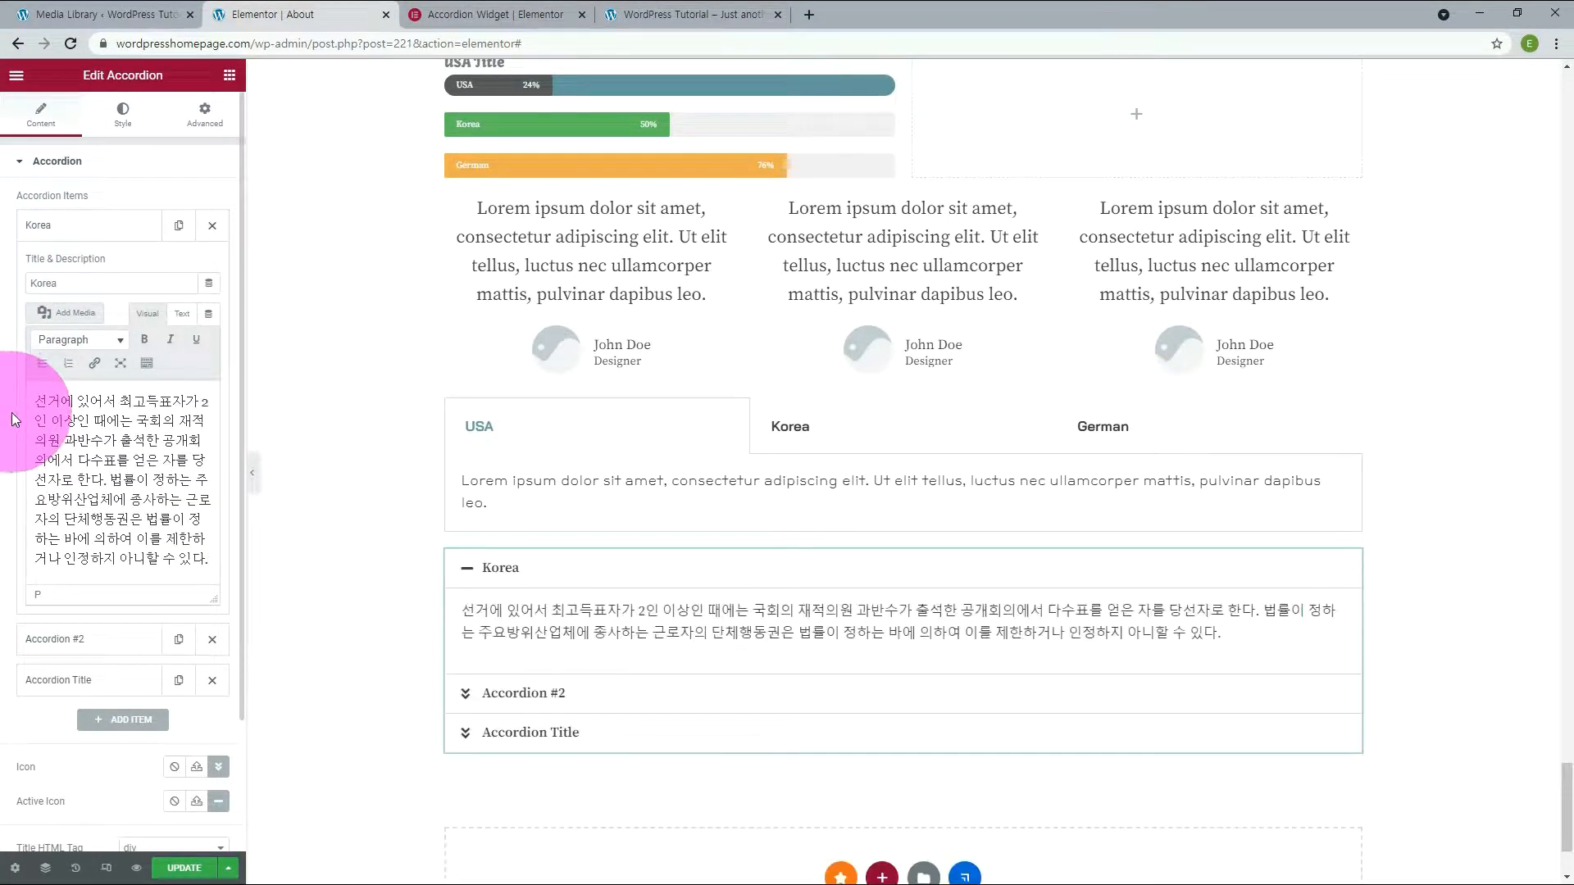
# Set the accordion content's font family to Cafe24SsurroundAir and its padding to 30 px on all sides
pyautogui.click(123, 123)
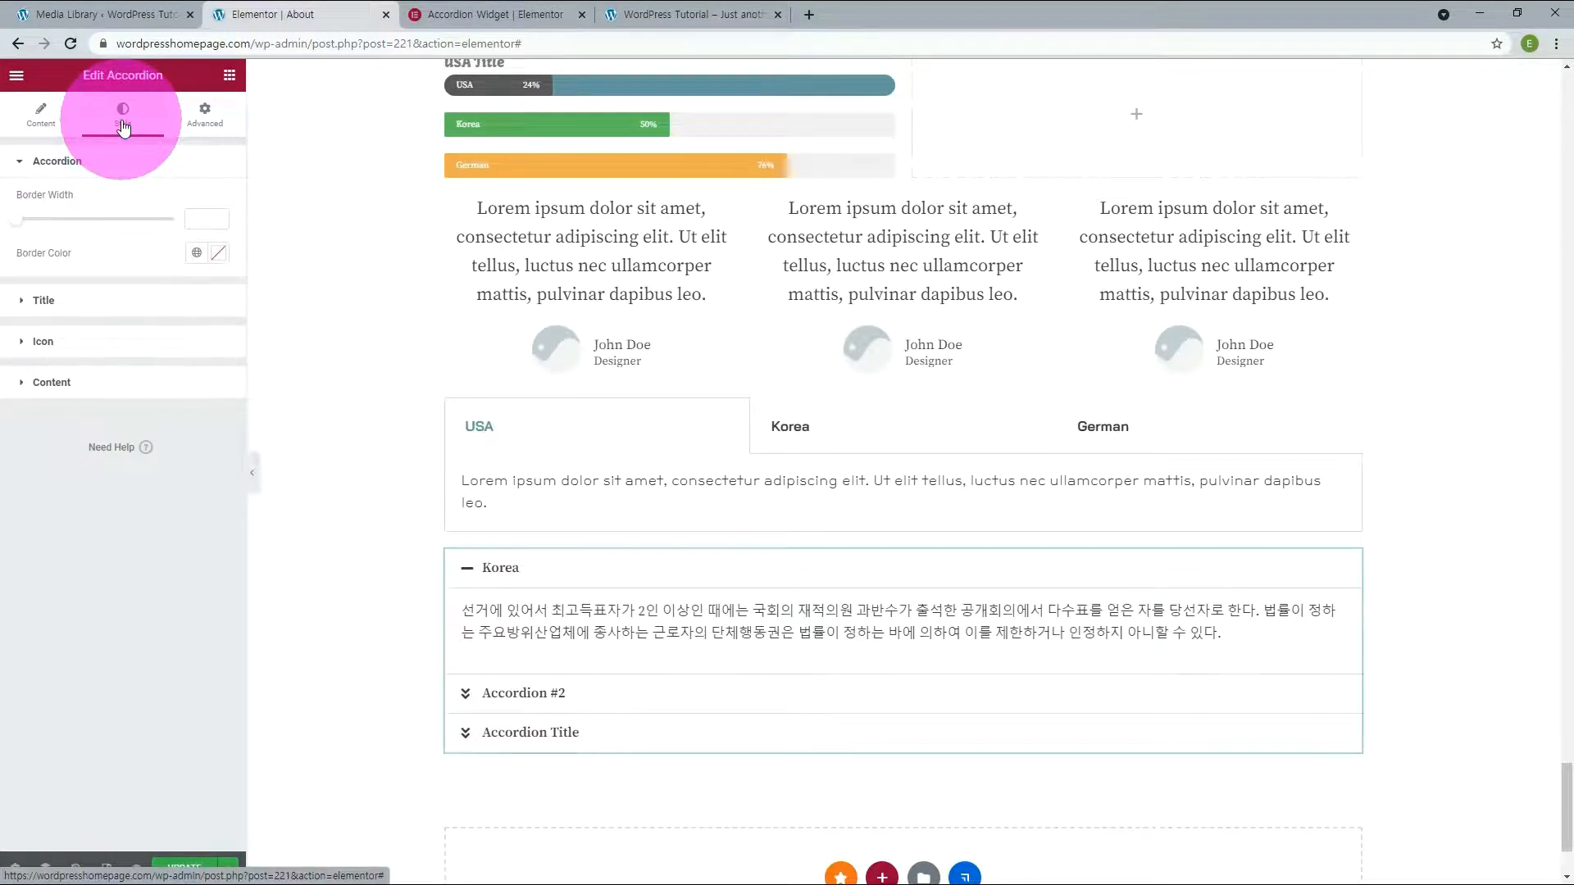
pyautogui.click(209, 382)
pyautogui.click(218, 393)
pyautogui.click(169, 469)
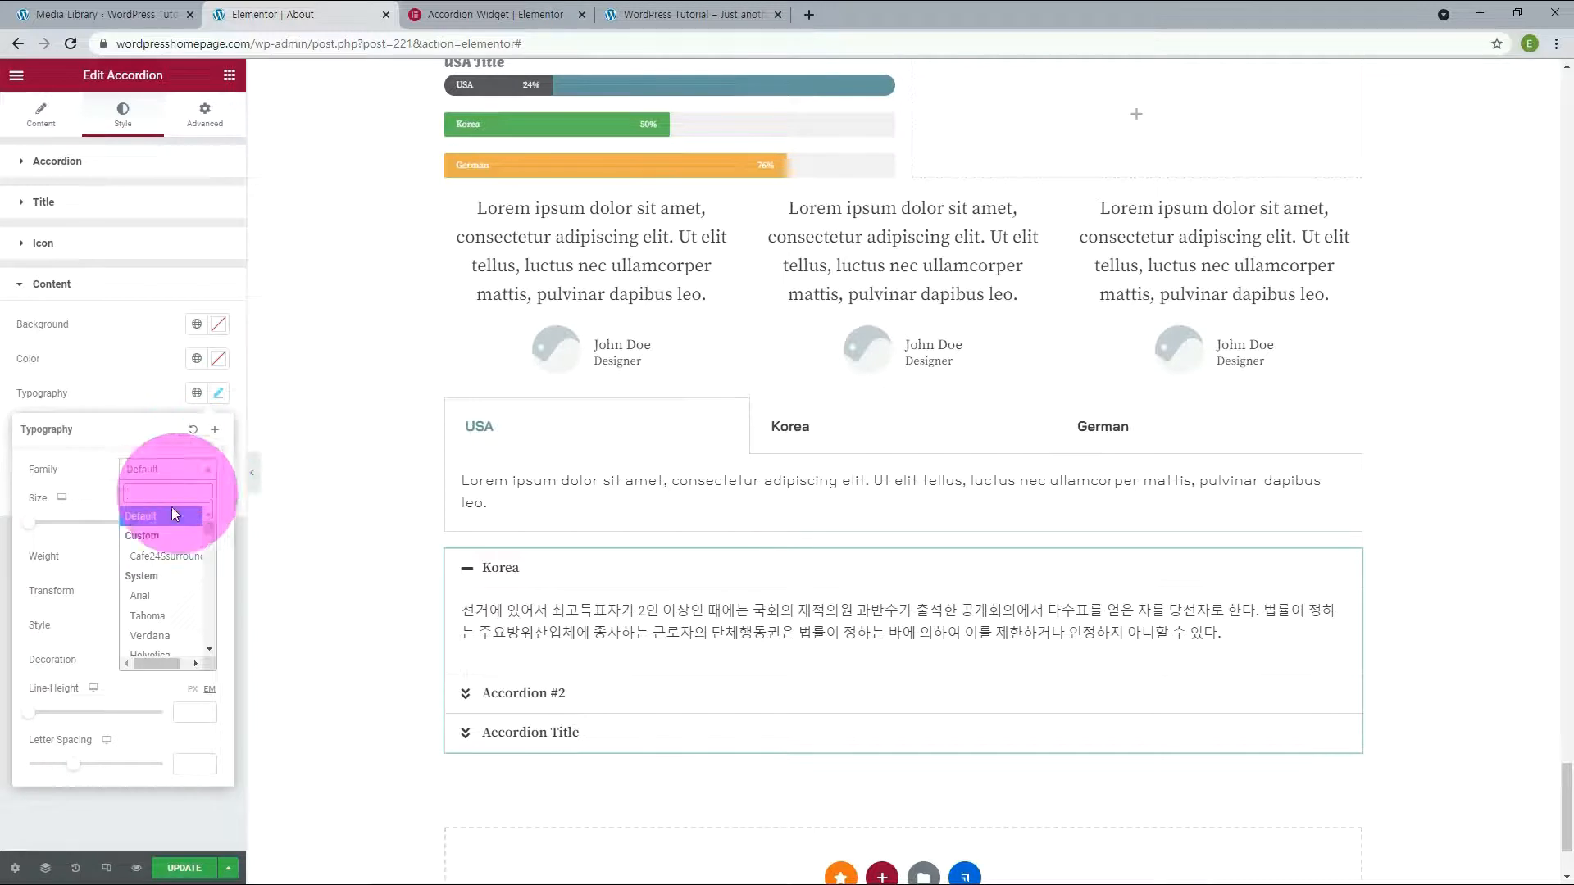
pyautogui.click(167, 556)
pyautogui.moveTo(179, 480); pyautogui.dragTo(179, 480)
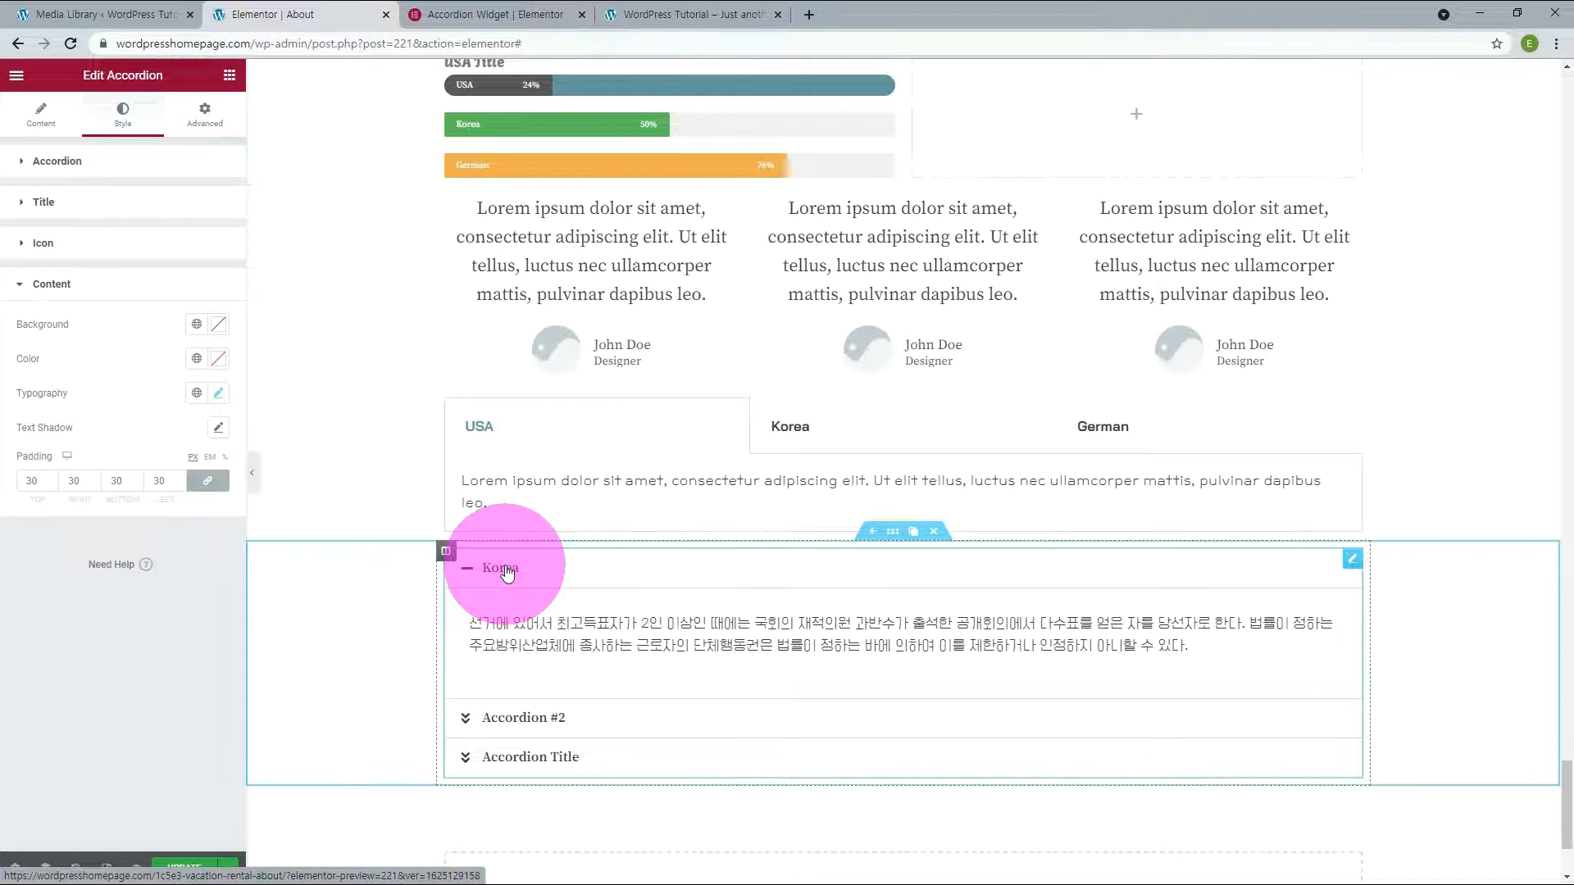
pyautogui.click(41, 119)
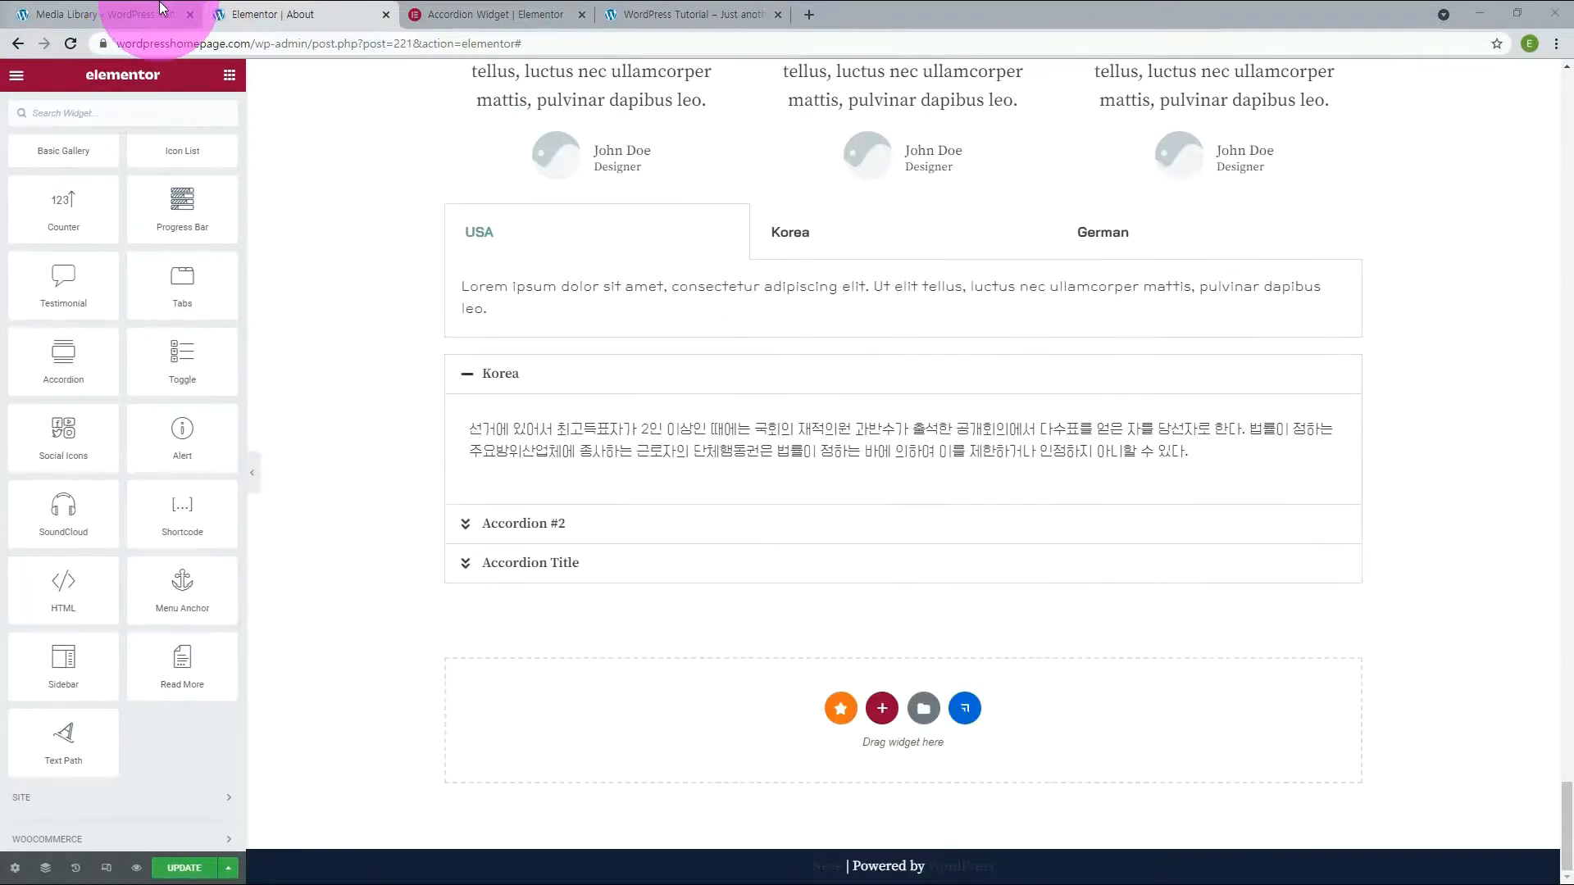
# Add a Toggle widget below the accordion, and expand and collapse its items to preview how they open
pyautogui.click(229, 335)
pyautogui.moveTo(228, 334); pyautogui.dragTo(578, 720)
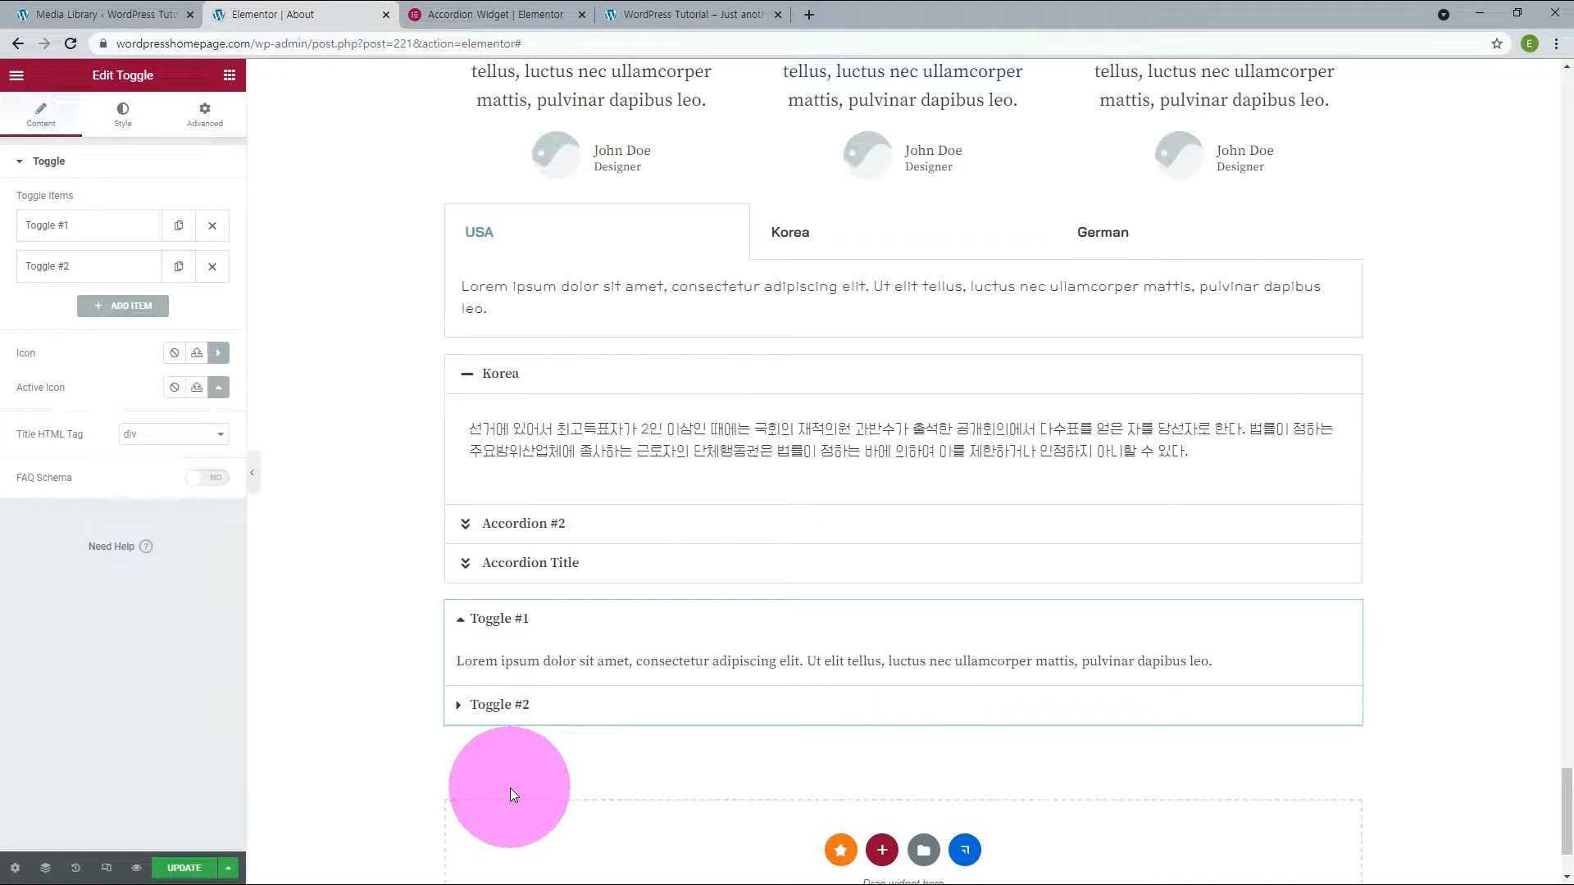
pyautogui.click(496, 707)
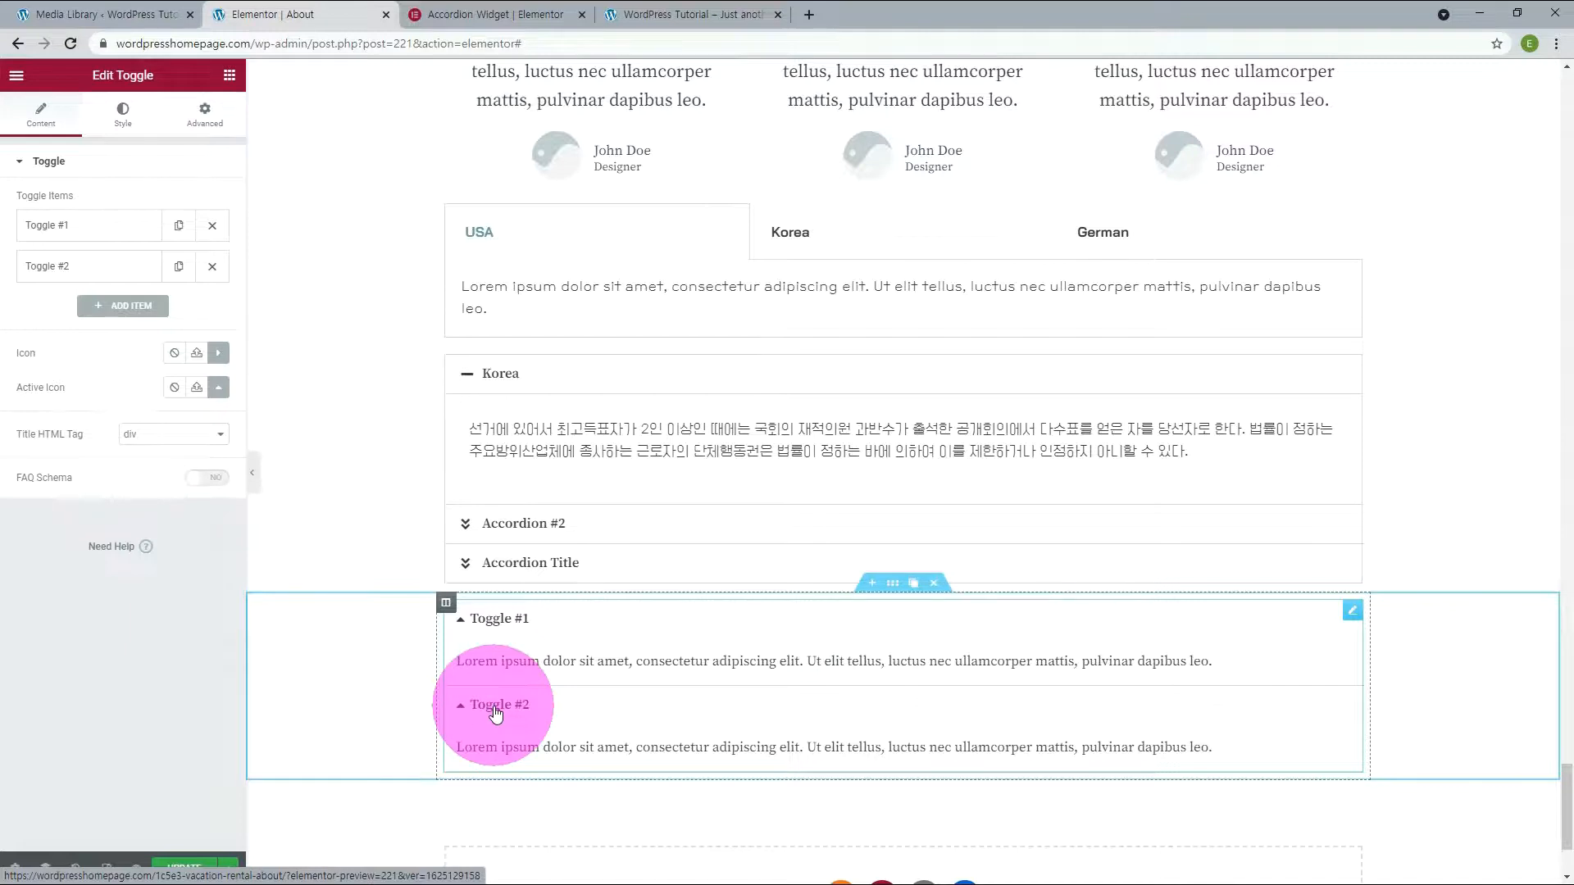
pyautogui.click(496, 706)
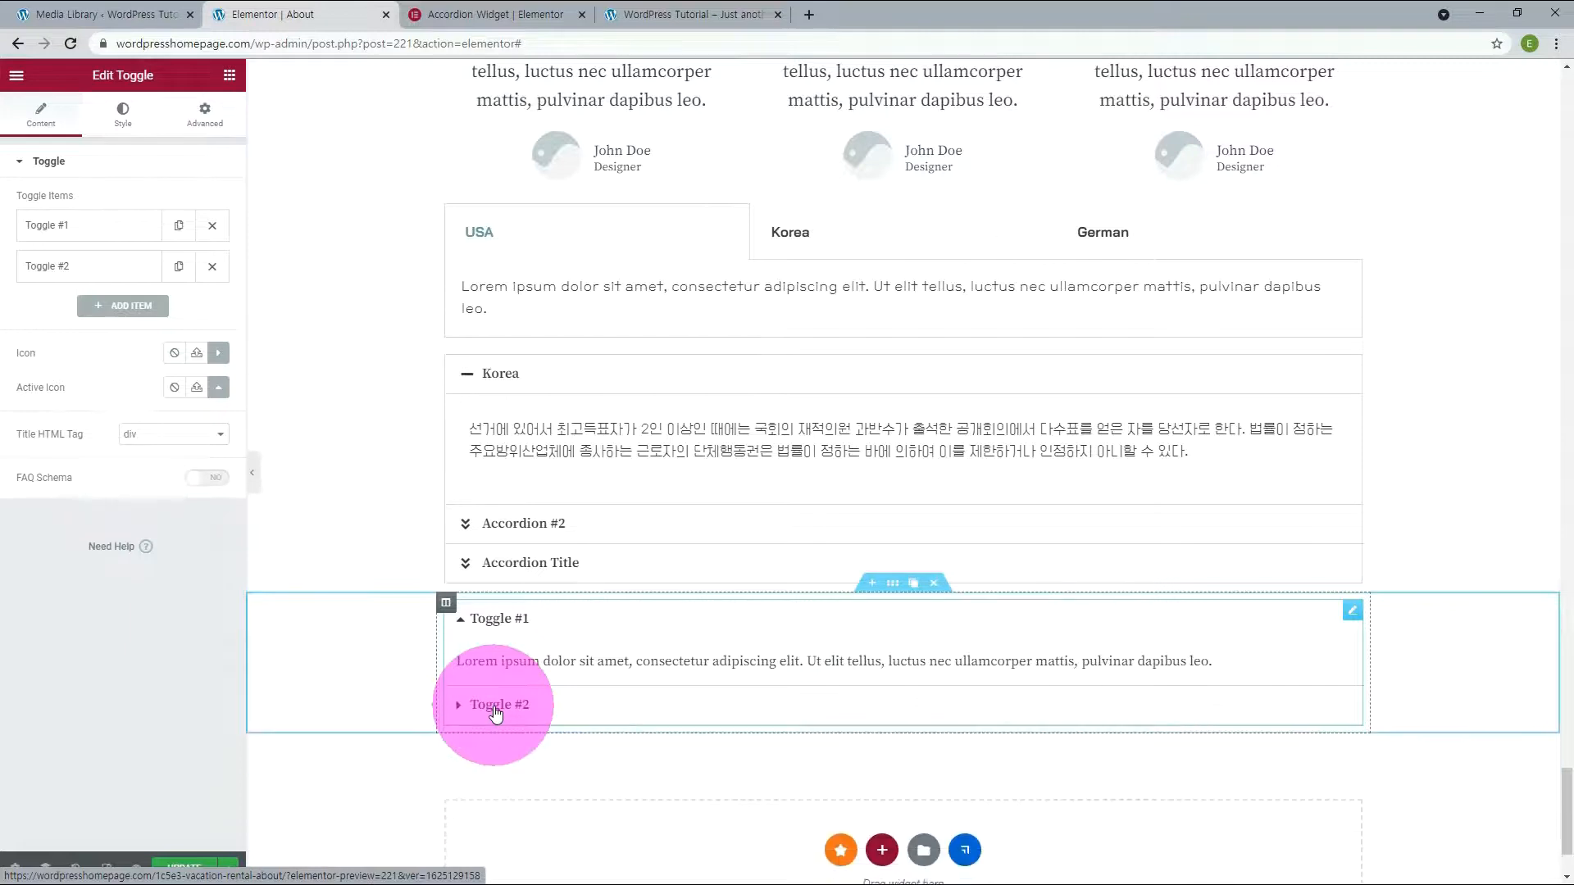
pyautogui.click(497, 623)
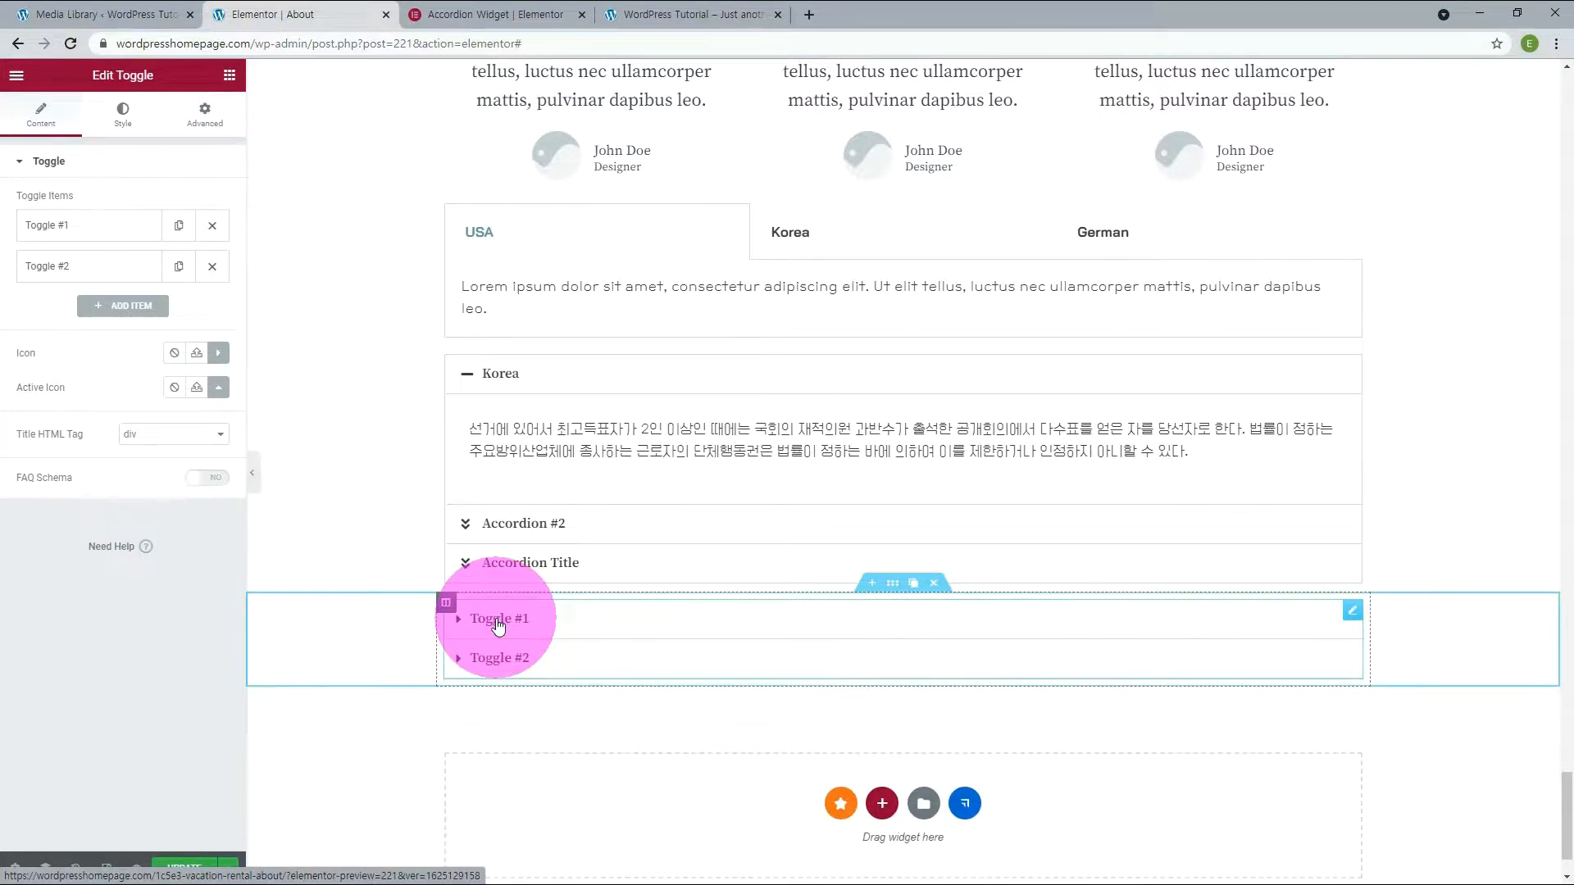